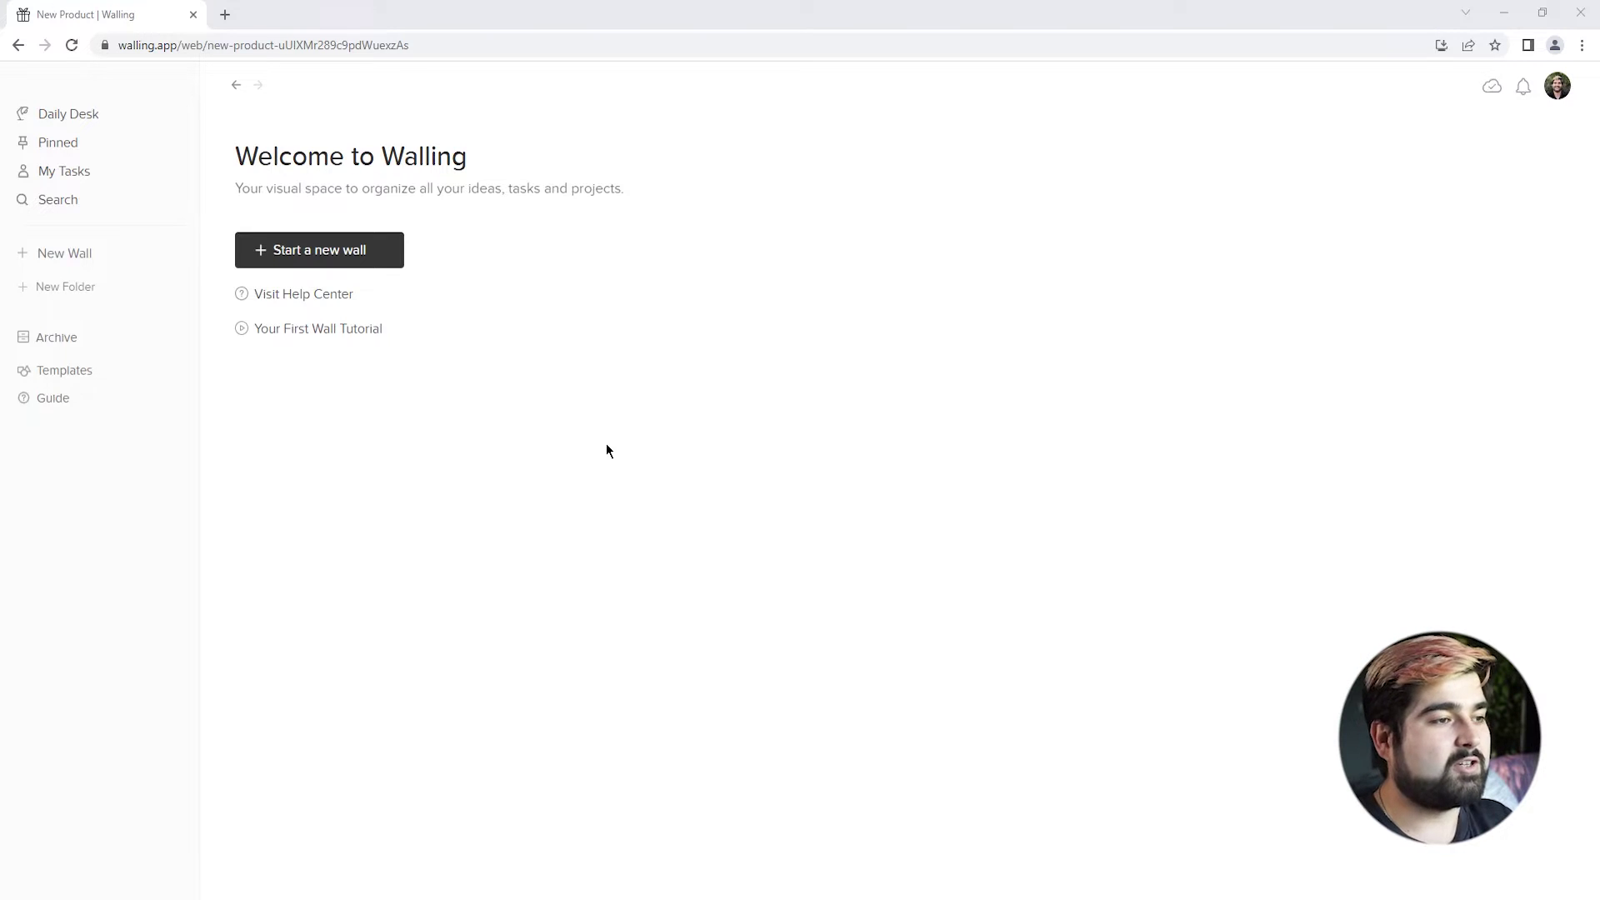
# Step: Look through the available wall layouts and templates, and start a new wall from the Blank layout
pyautogui.click(322, 259)
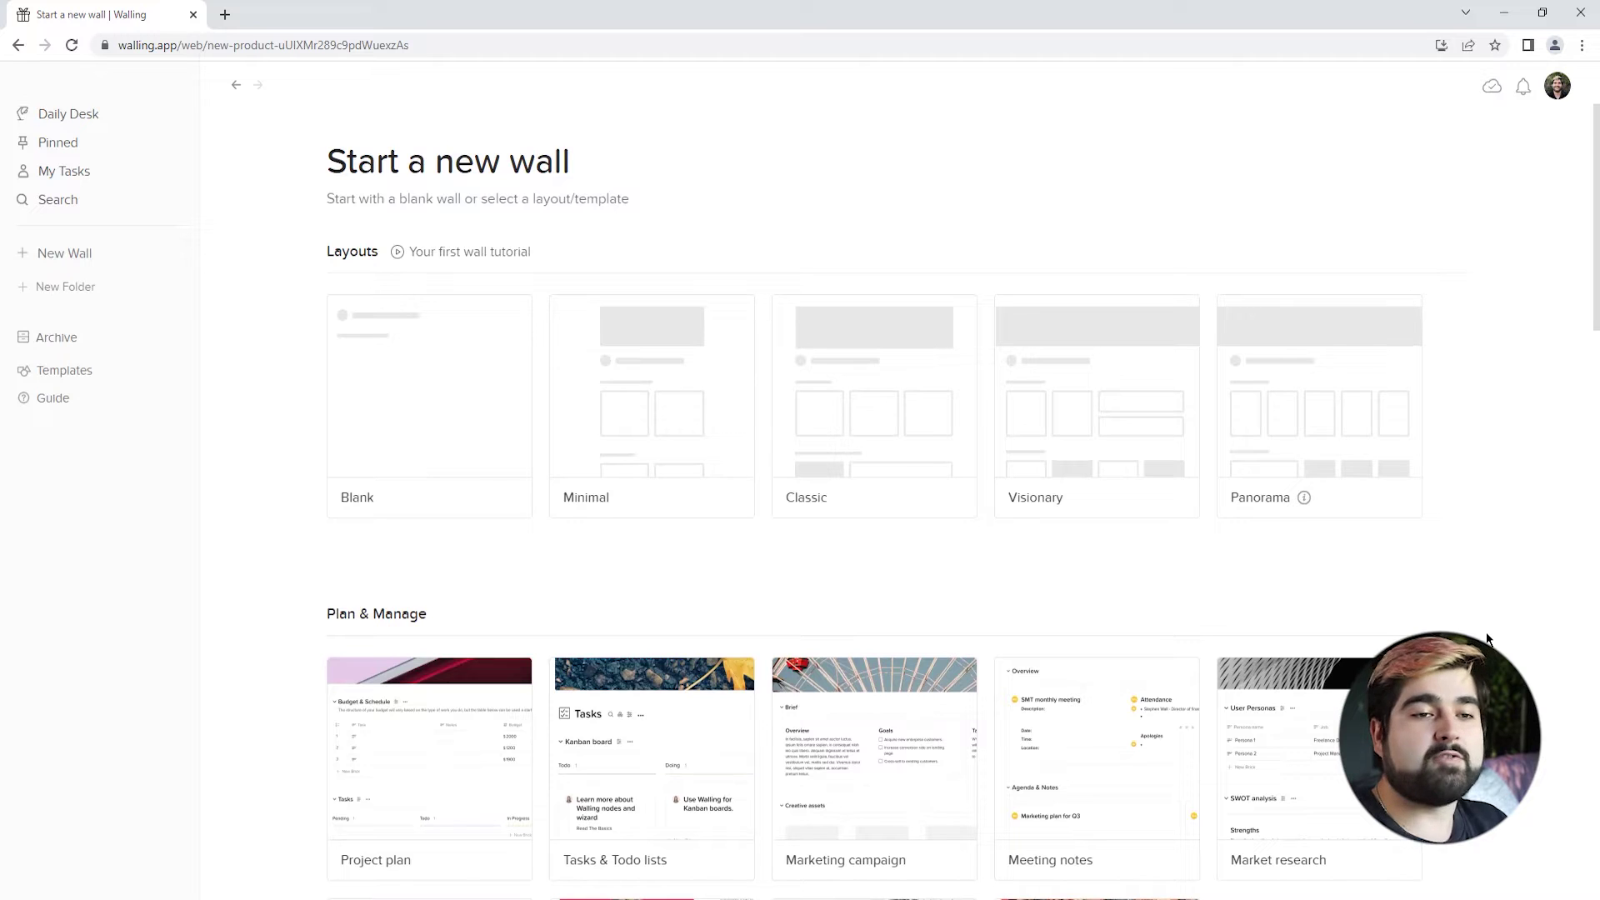
pyautogui.scroll(-8, 1488, 638)
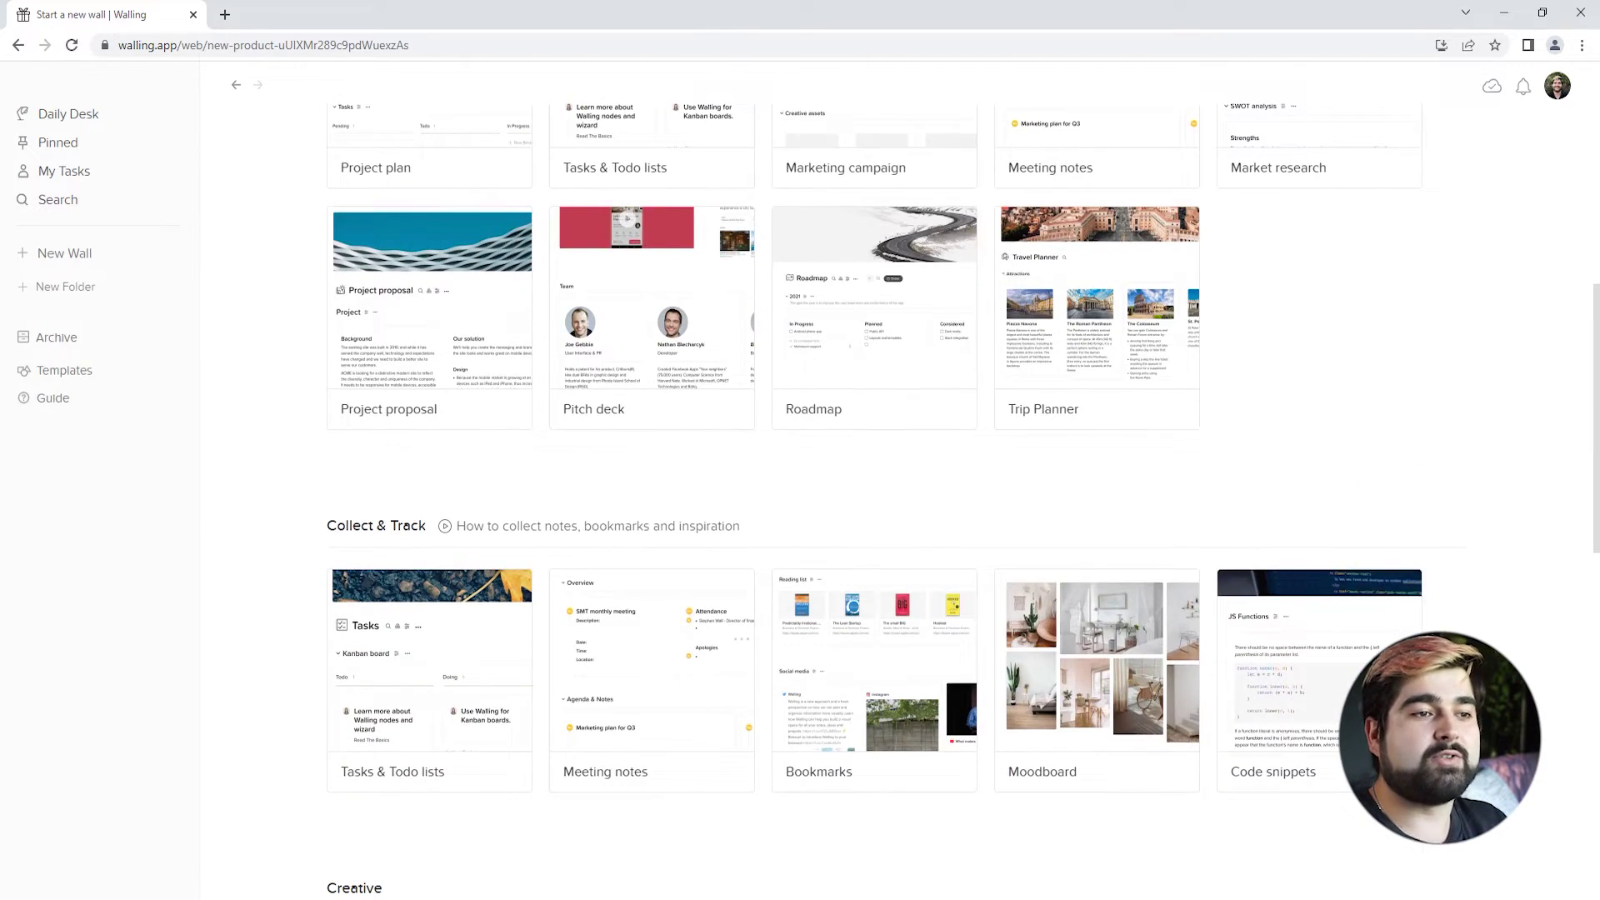
pyautogui.scroll(-2, 962, 500)
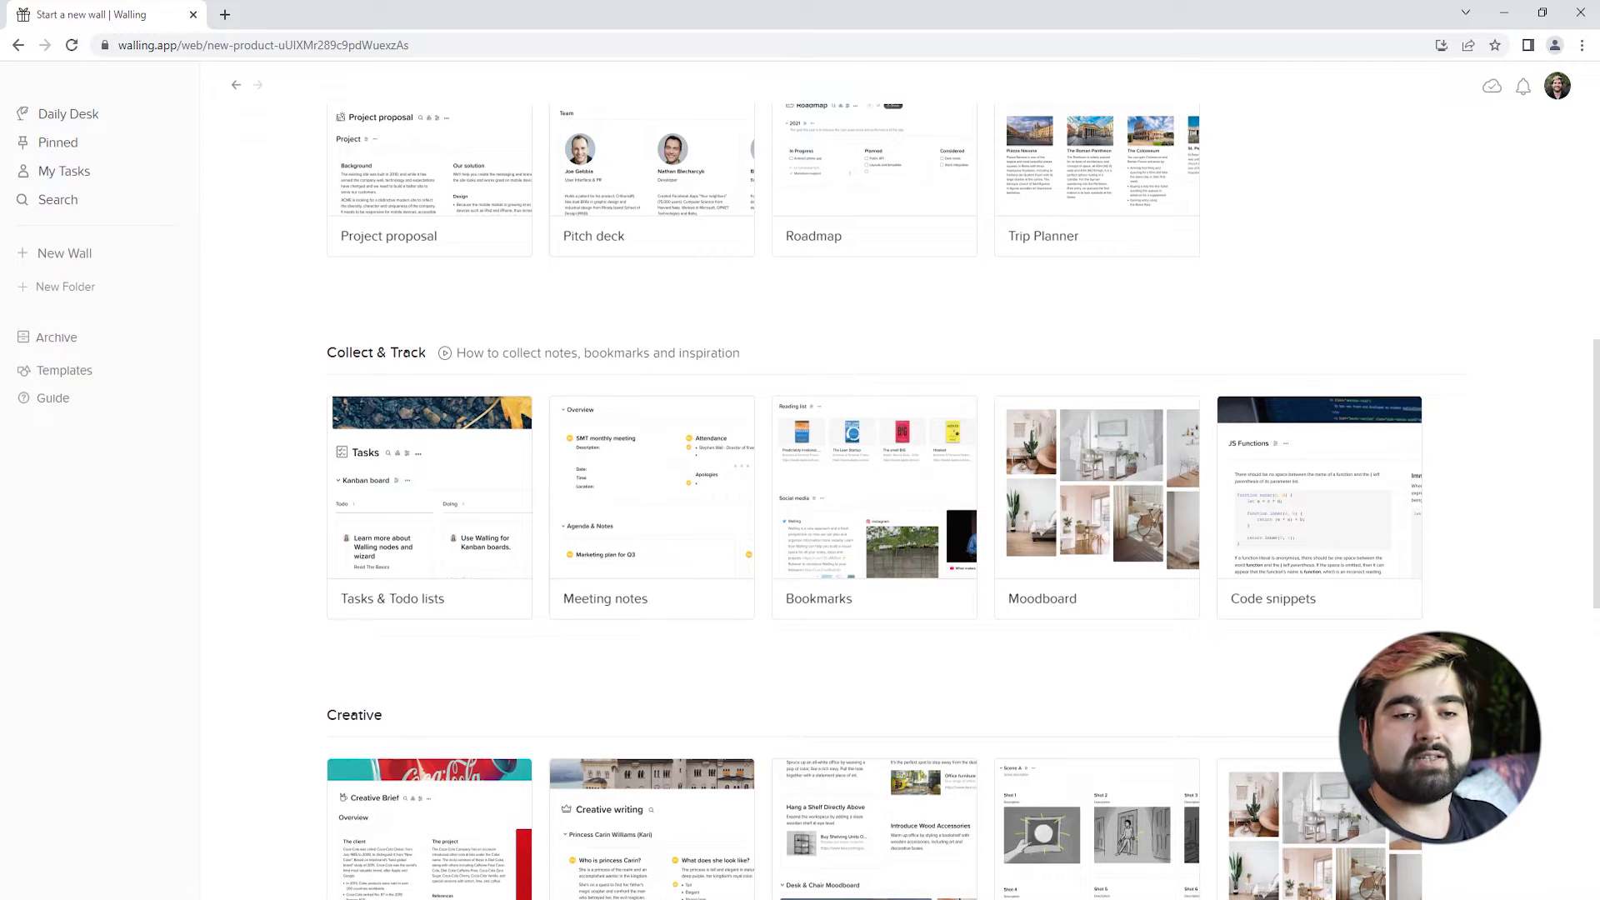
pyautogui.scroll(12, 1229, 704)
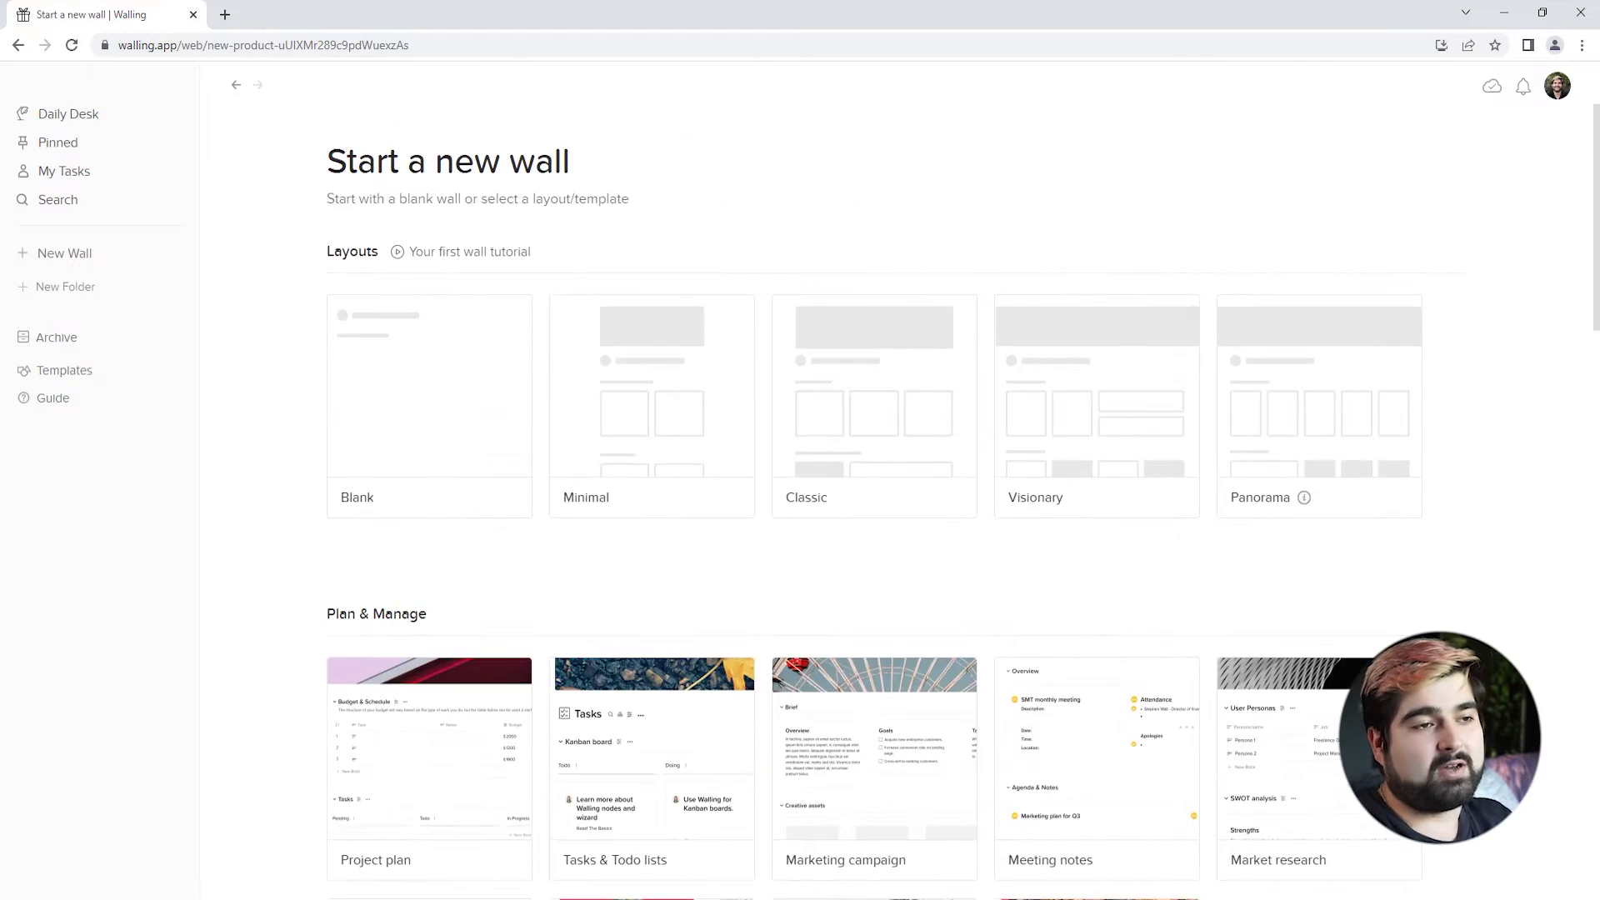
pyautogui.click(451, 446)
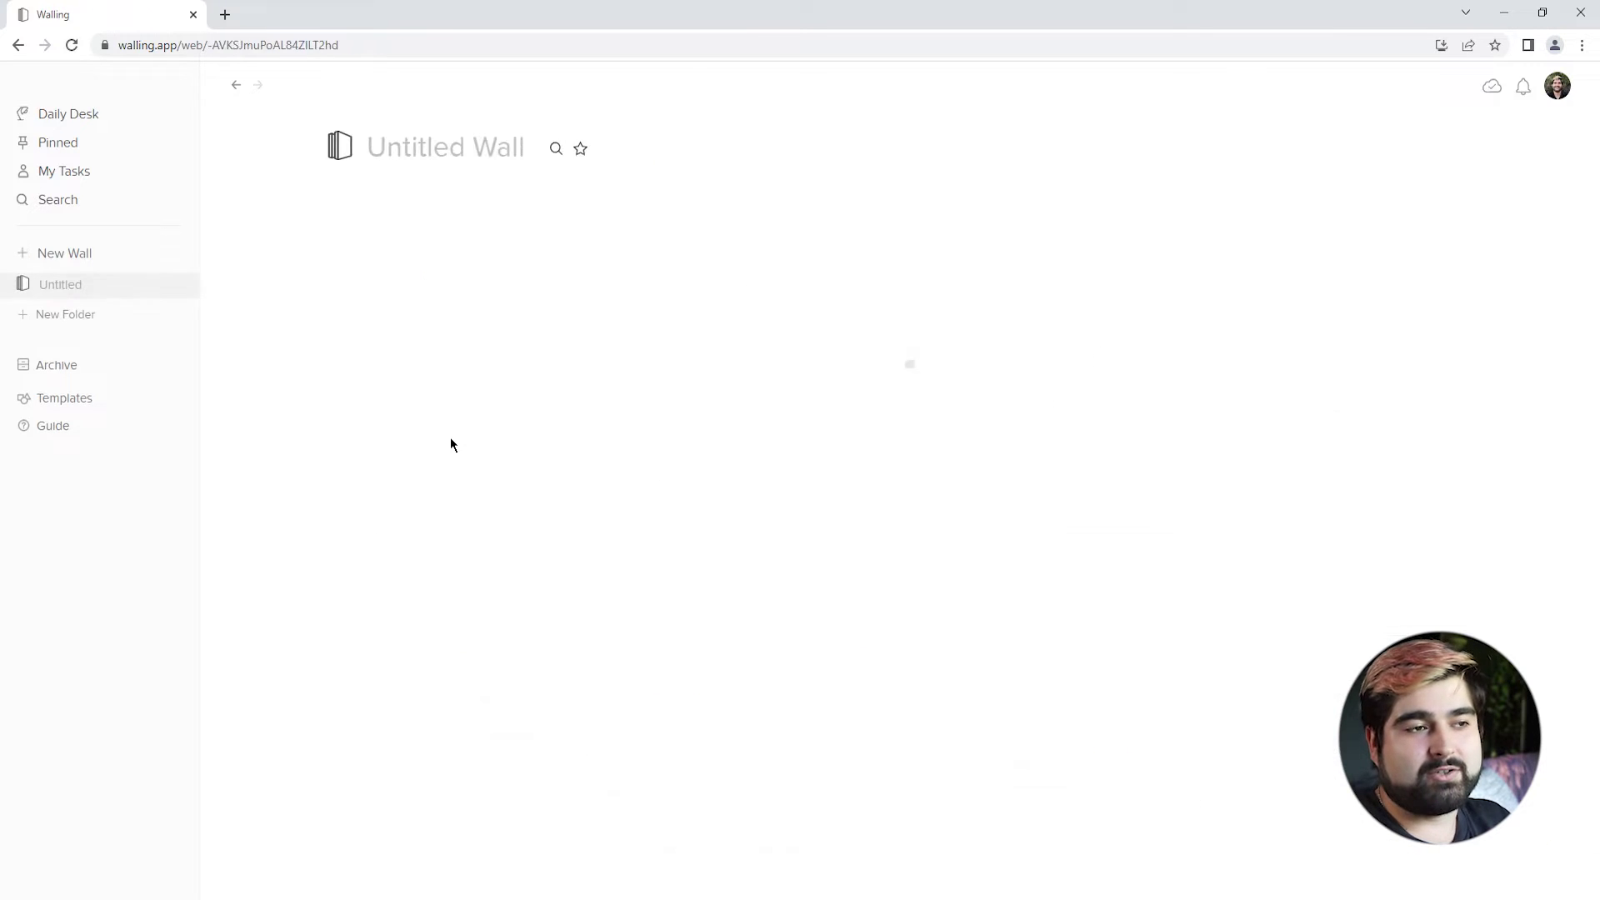
# Step: Title the wall "New Product" and give it the gift box icon found by searching the icons for "box"
pyautogui.click(435, 150)
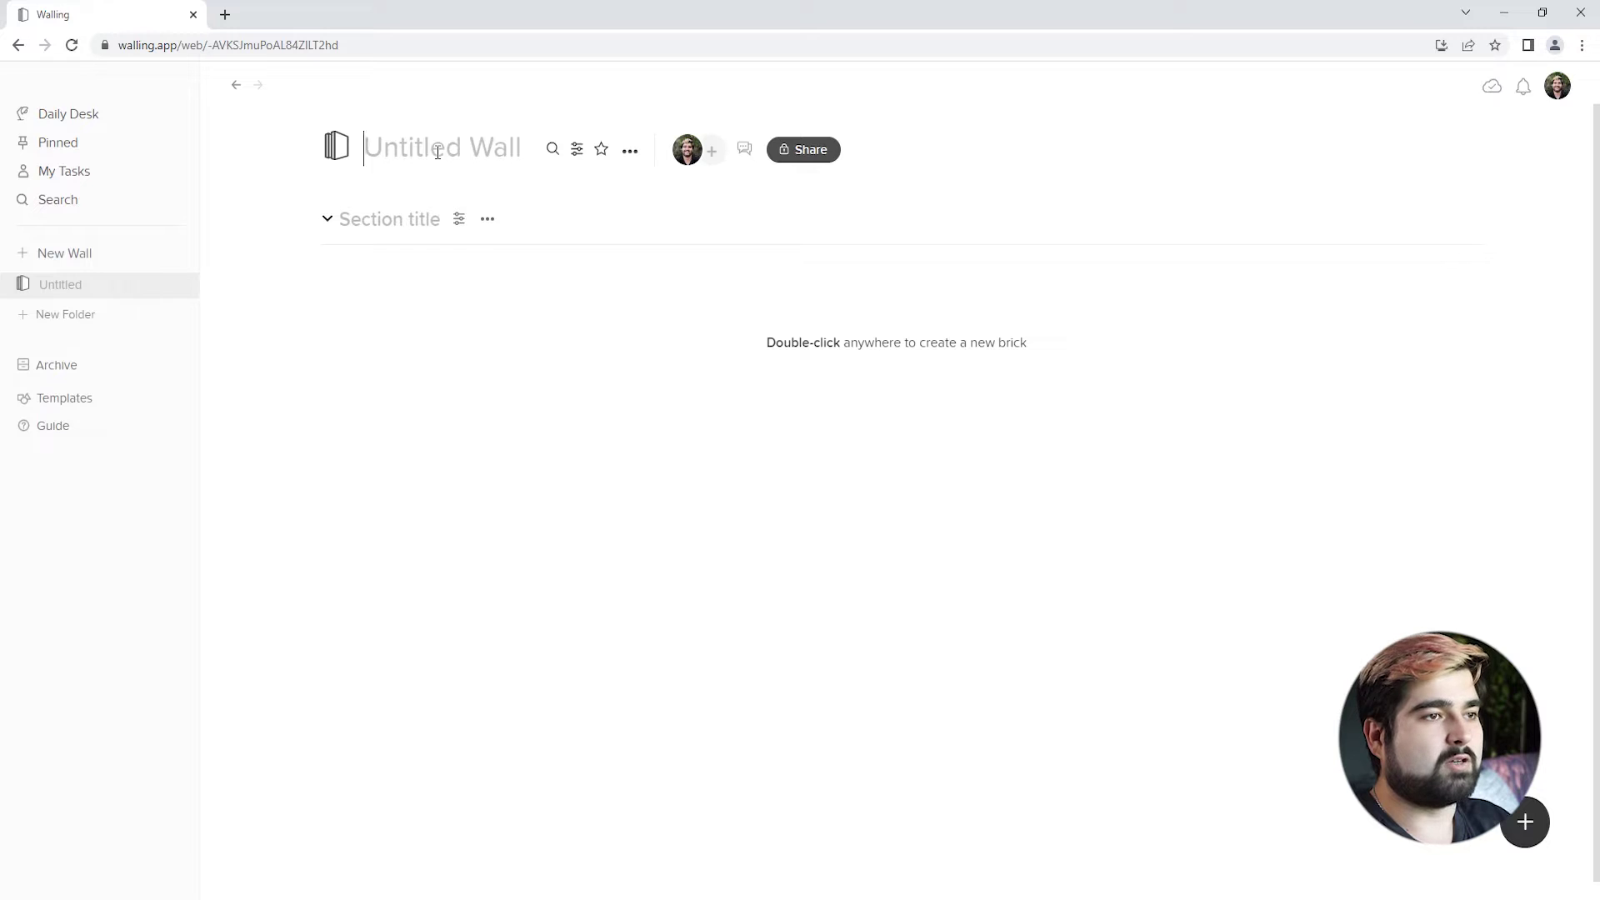
pyautogui.write('New Product')
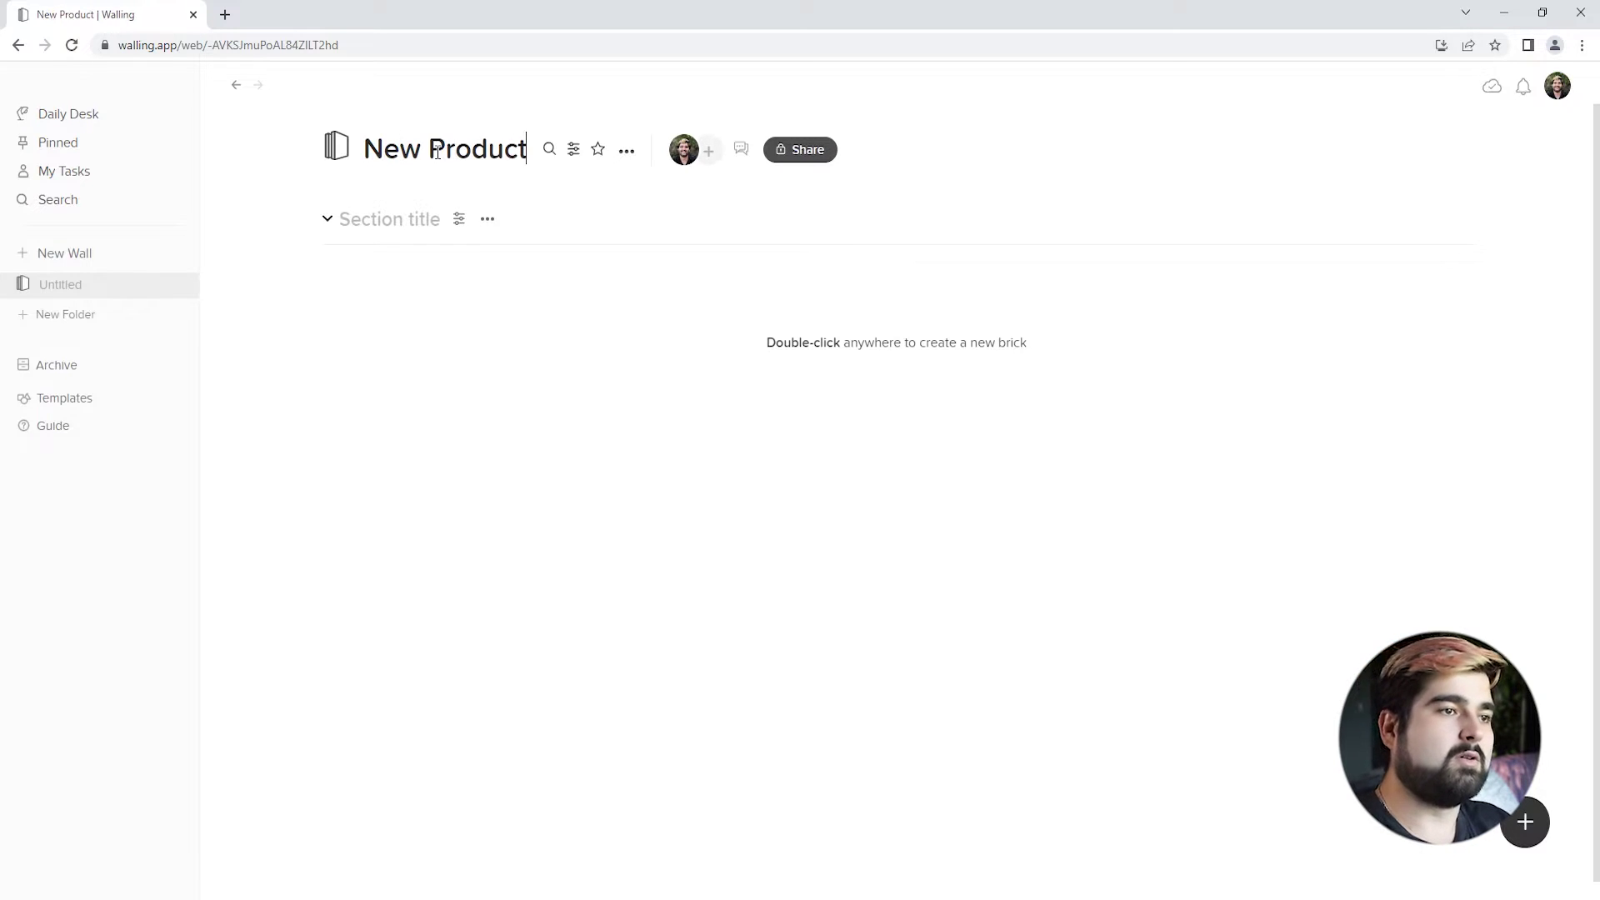
pyautogui.click(332, 158)
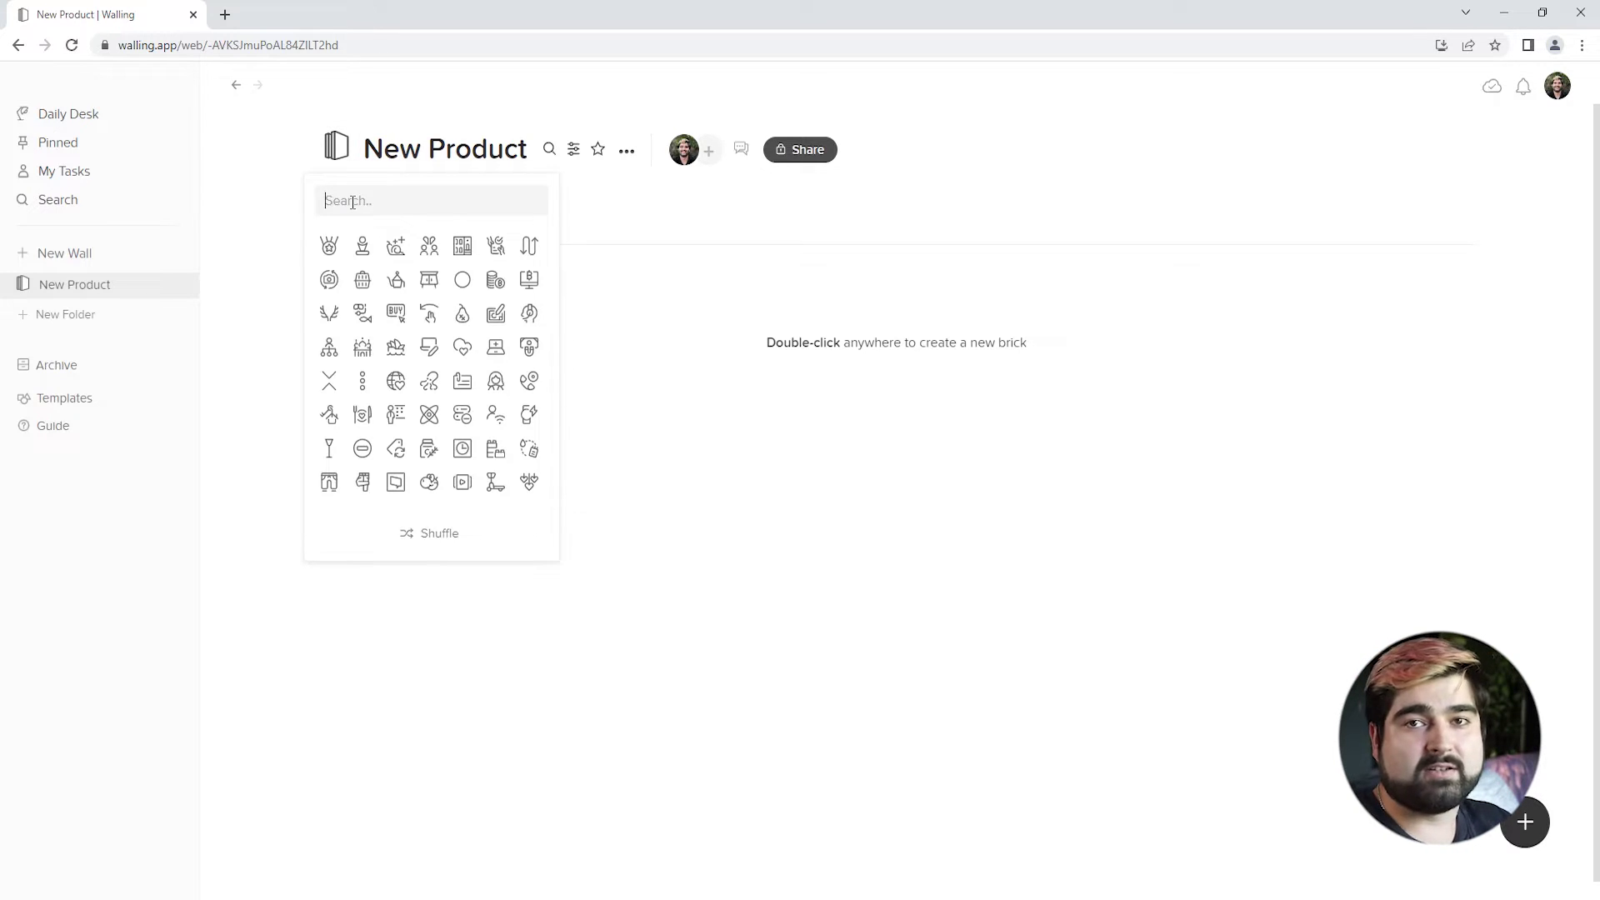
pyautogui.write('box')
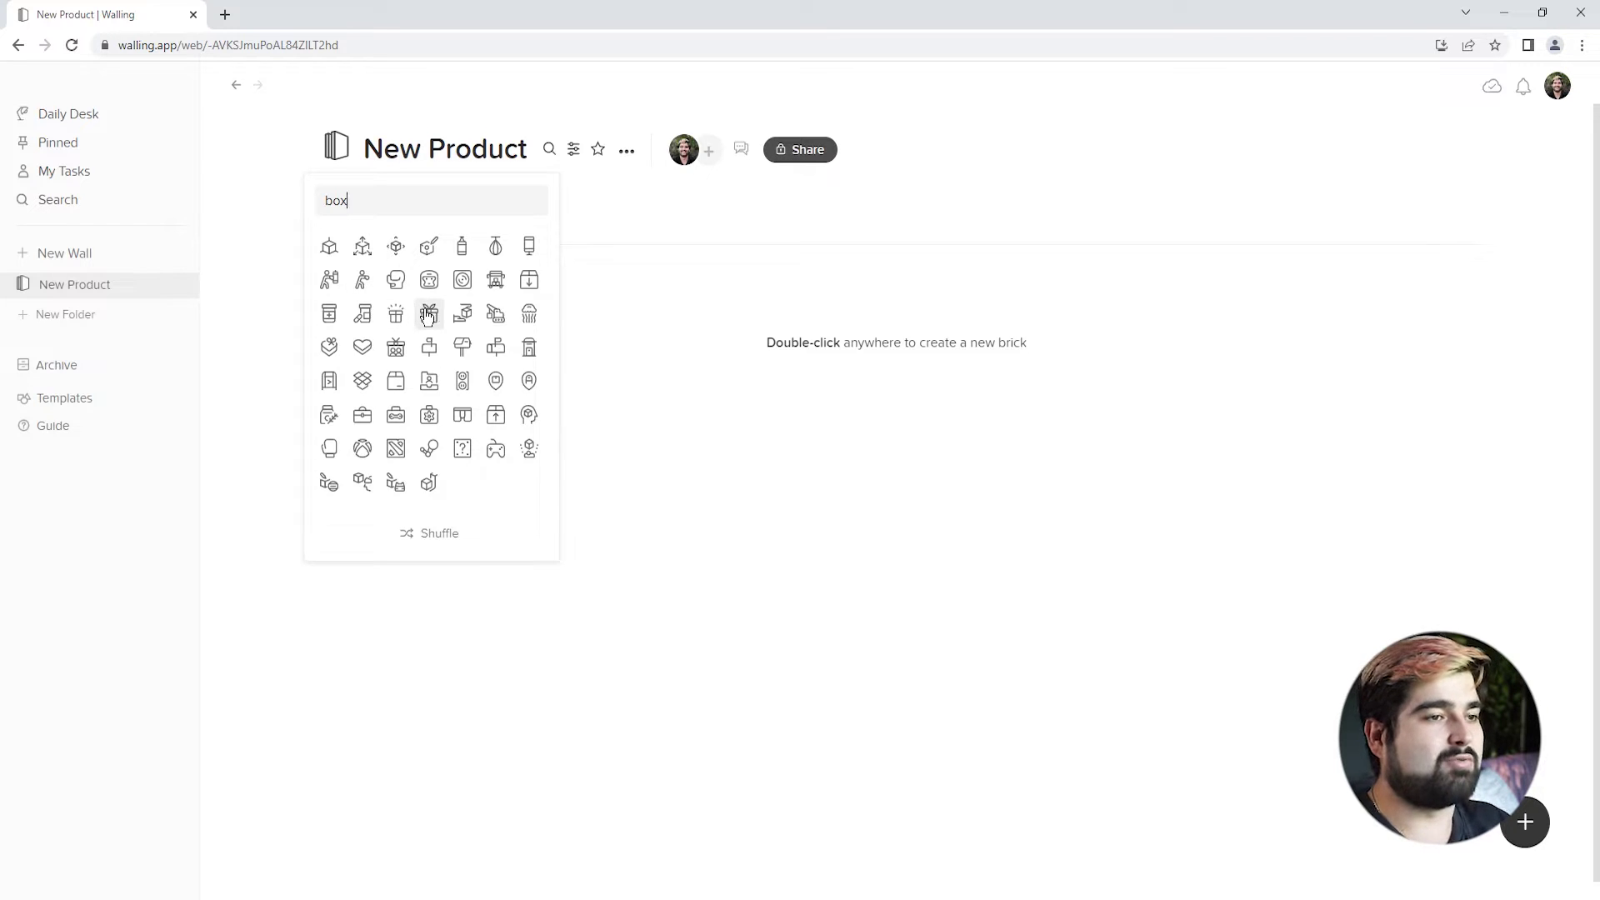
pyautogui.click(429, 313)
pyautogui.click(700, 188)
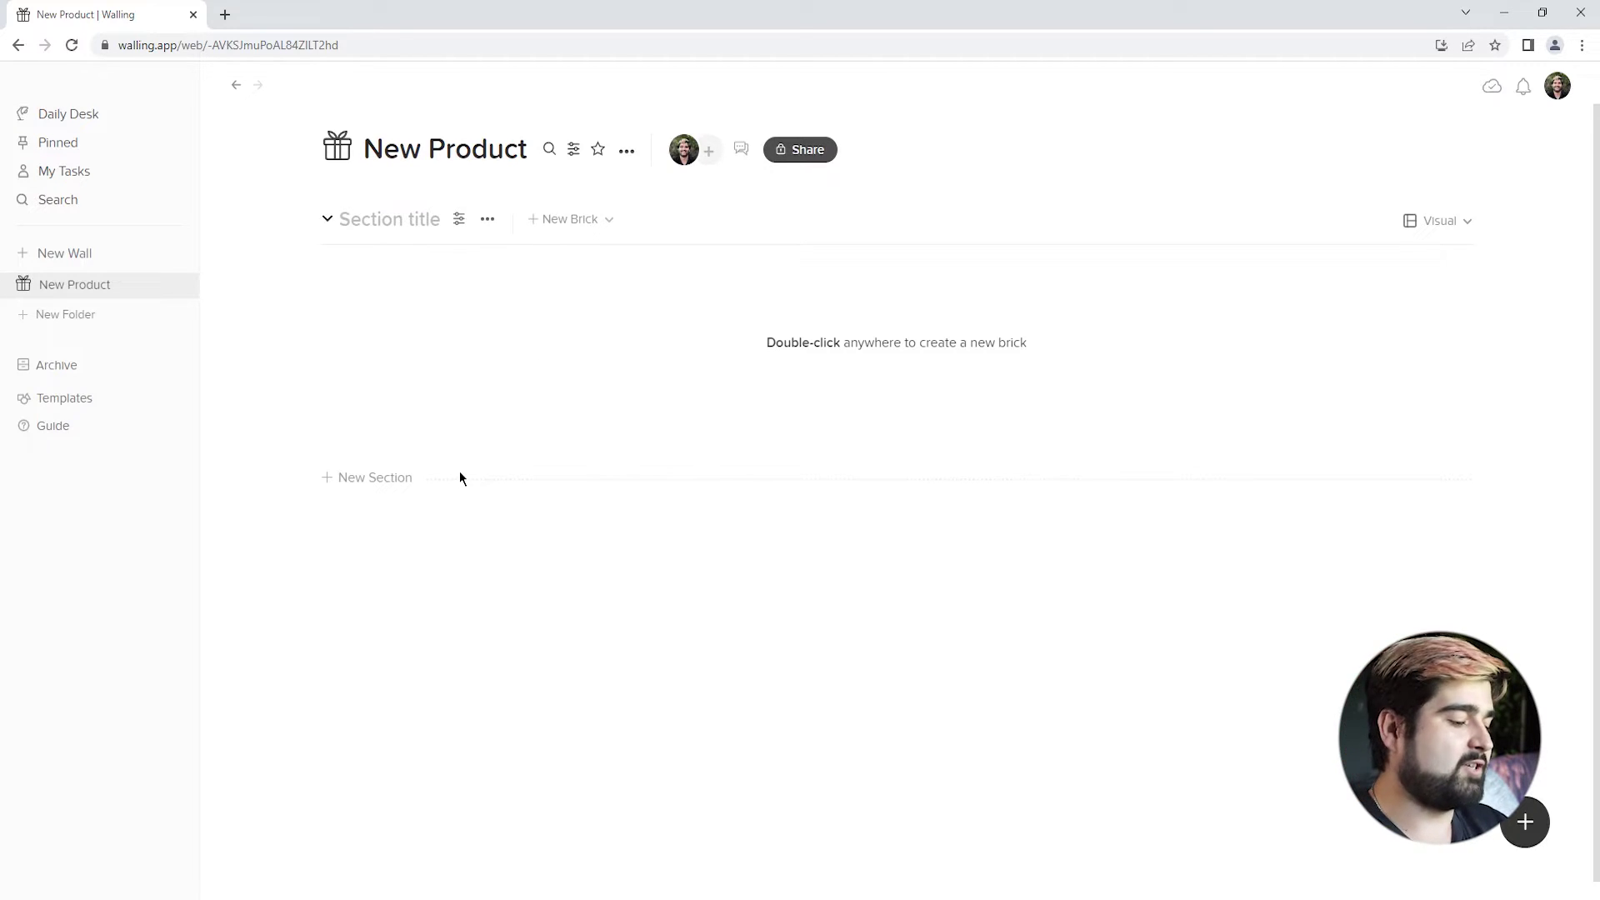
# Step: Name the wall's section "Tasks" and add a first brick to it with the heading "Confirm Launch Date"
pyautogui.write('Tasks')
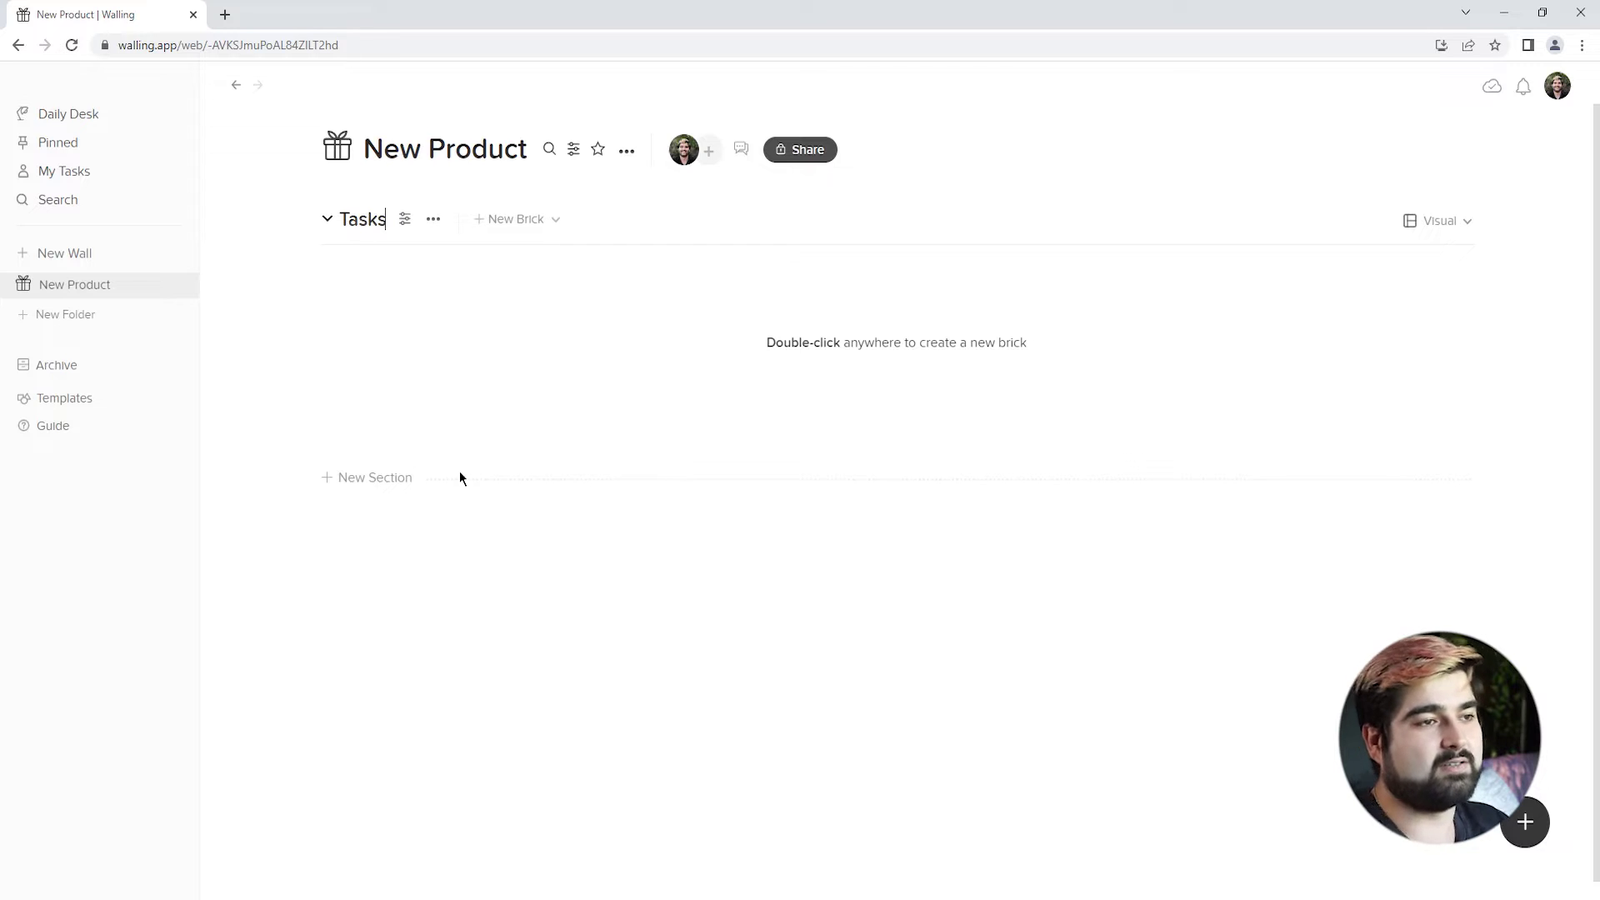
pyautogui.doubleClick(669, 341)
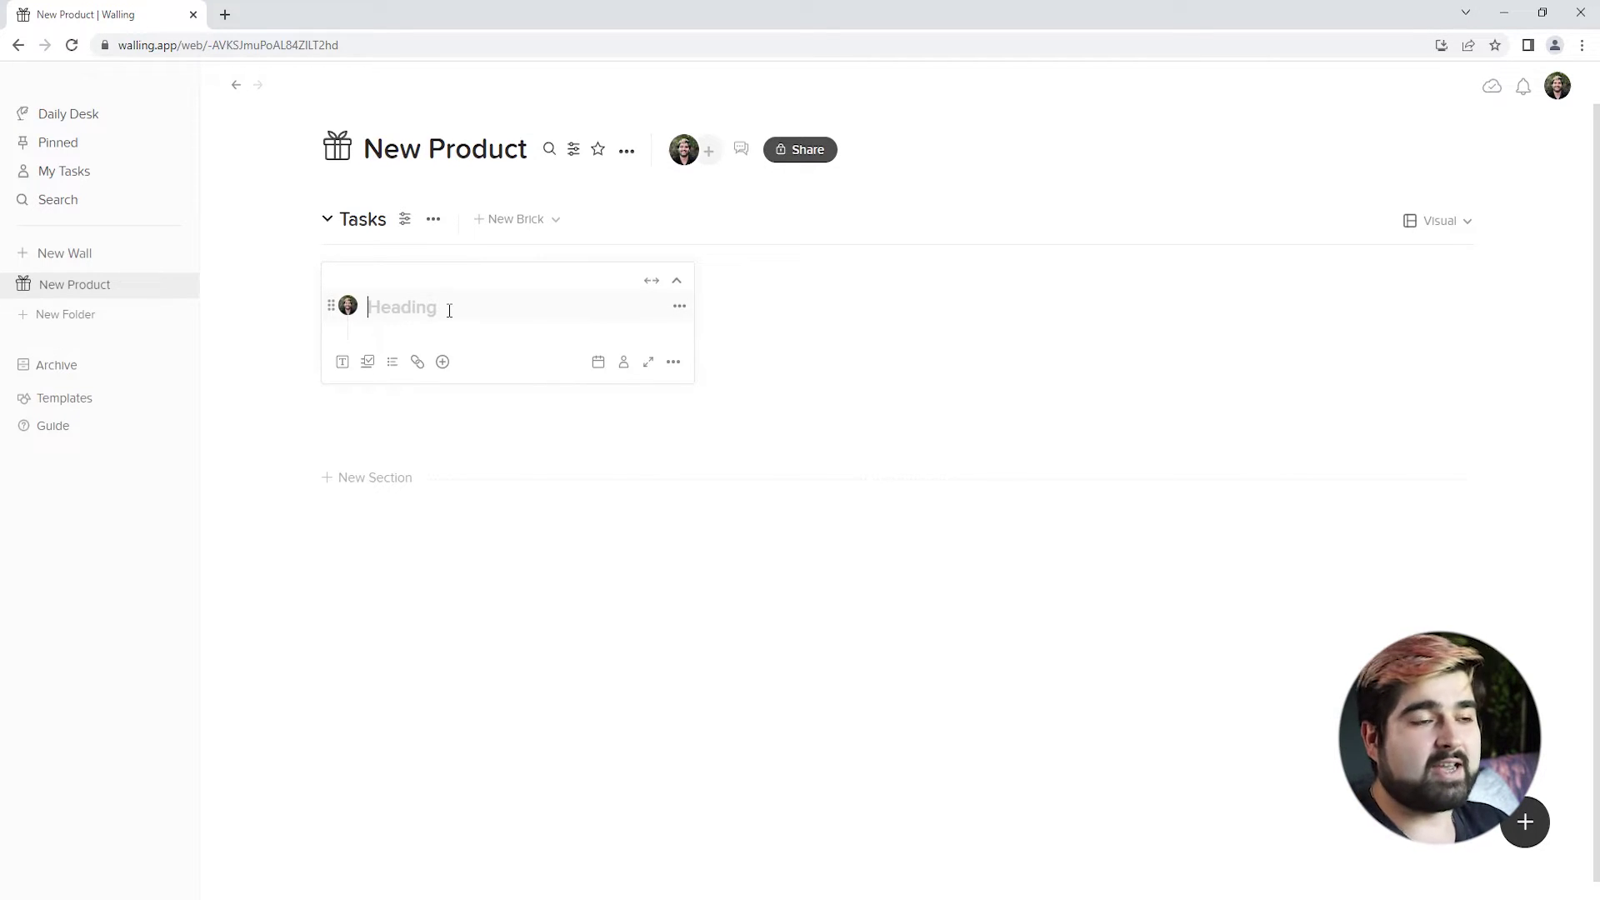
pyautogui.click(443, 331)
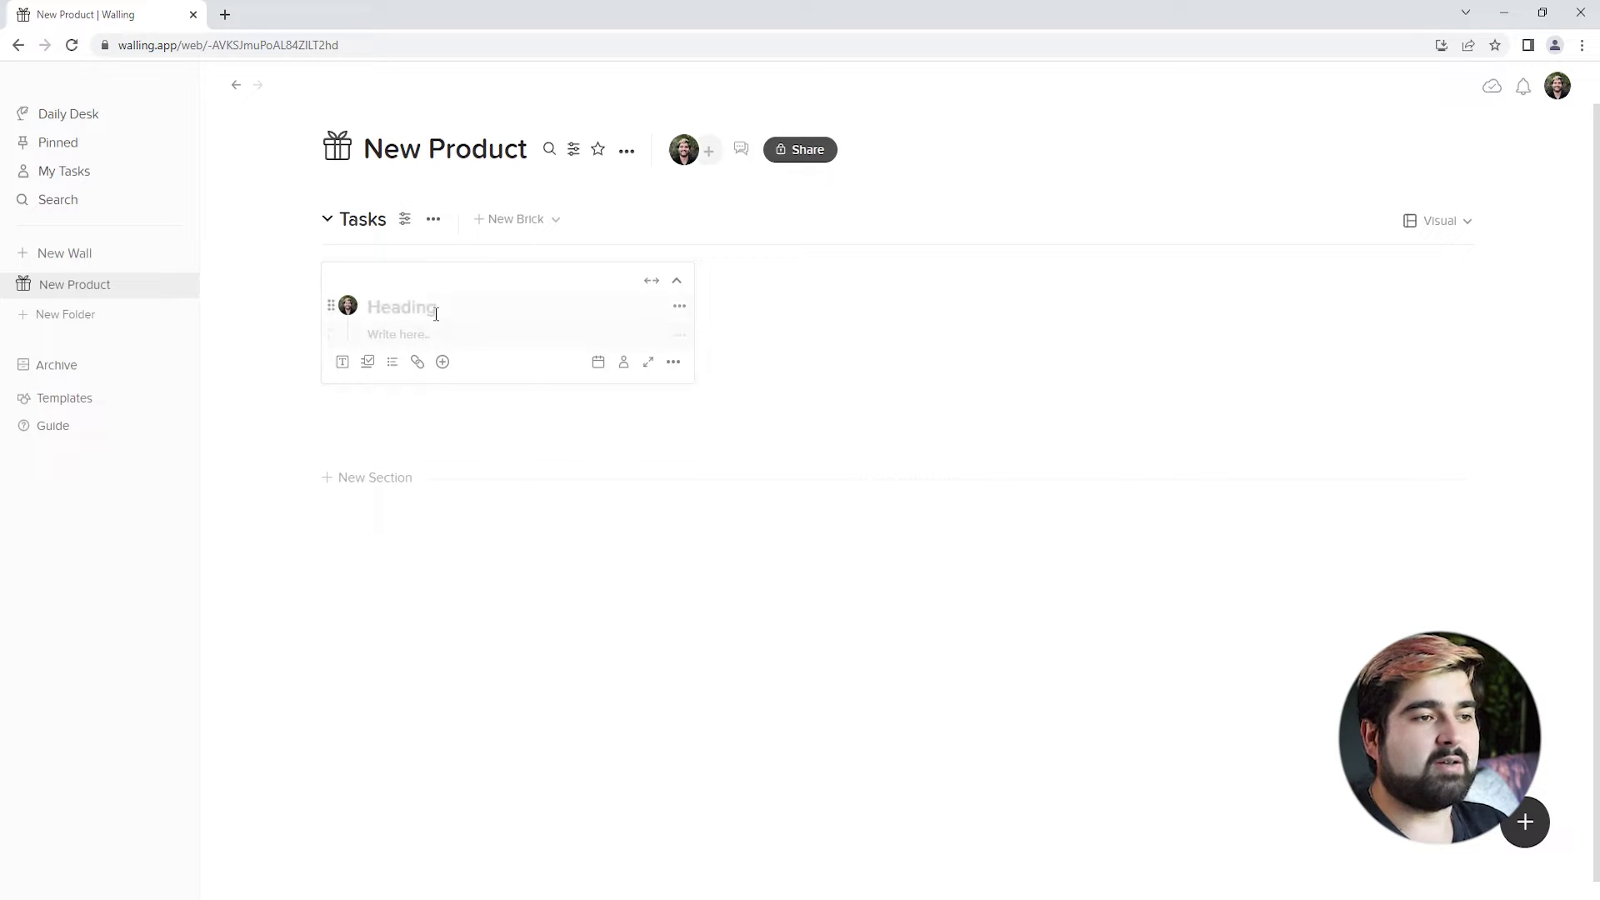
pyautogui.write('Confirm La')
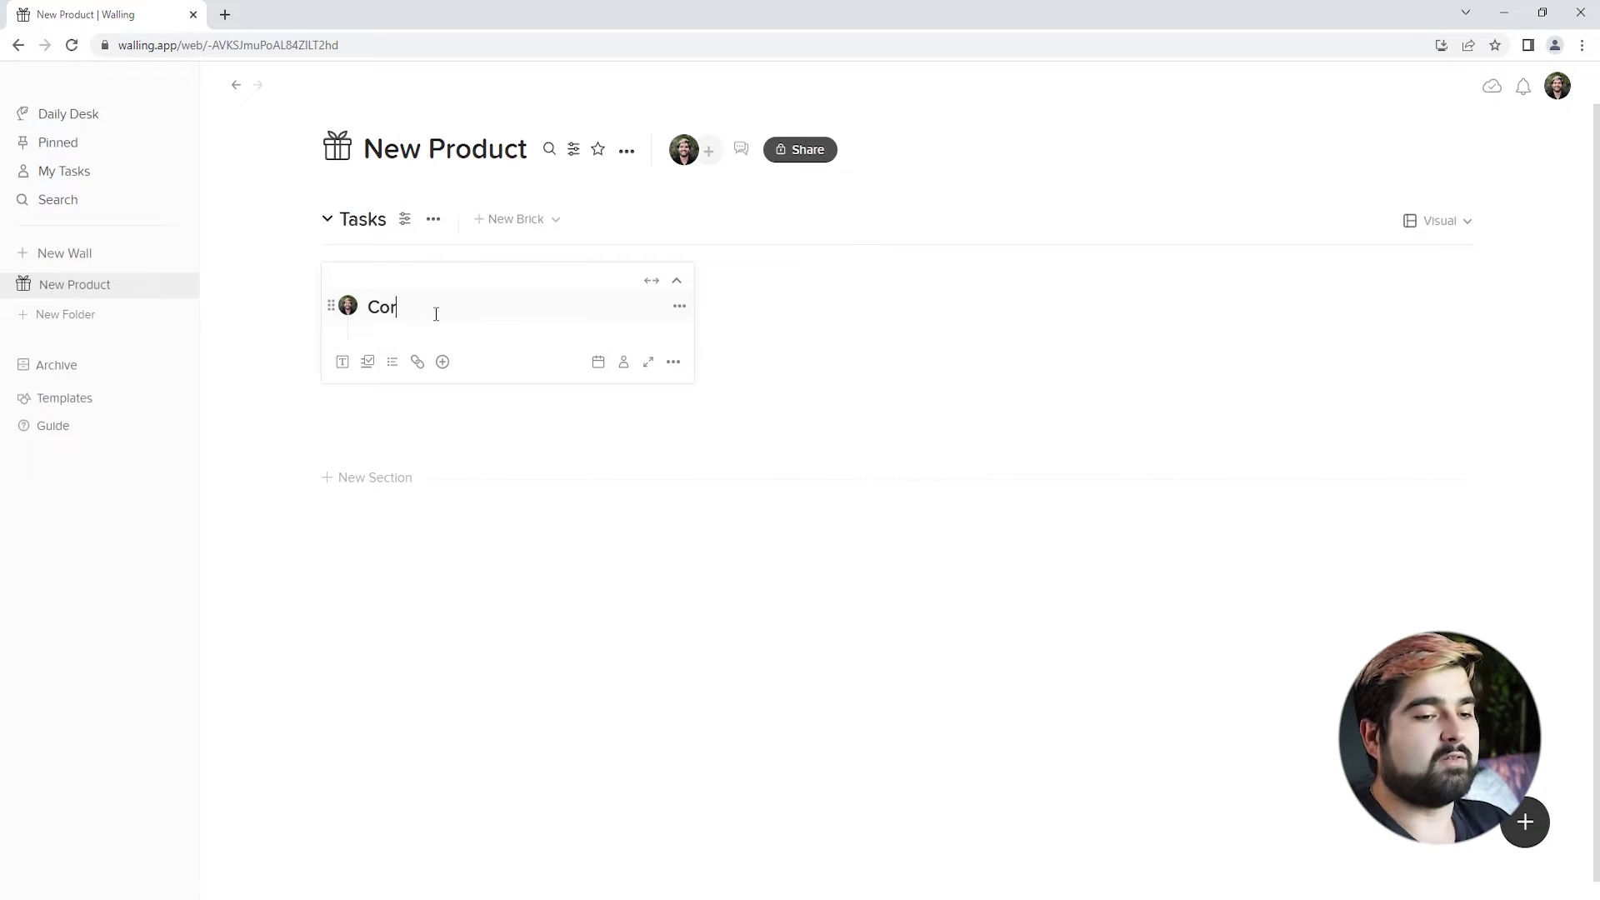
pyautogui.write('unch Date')
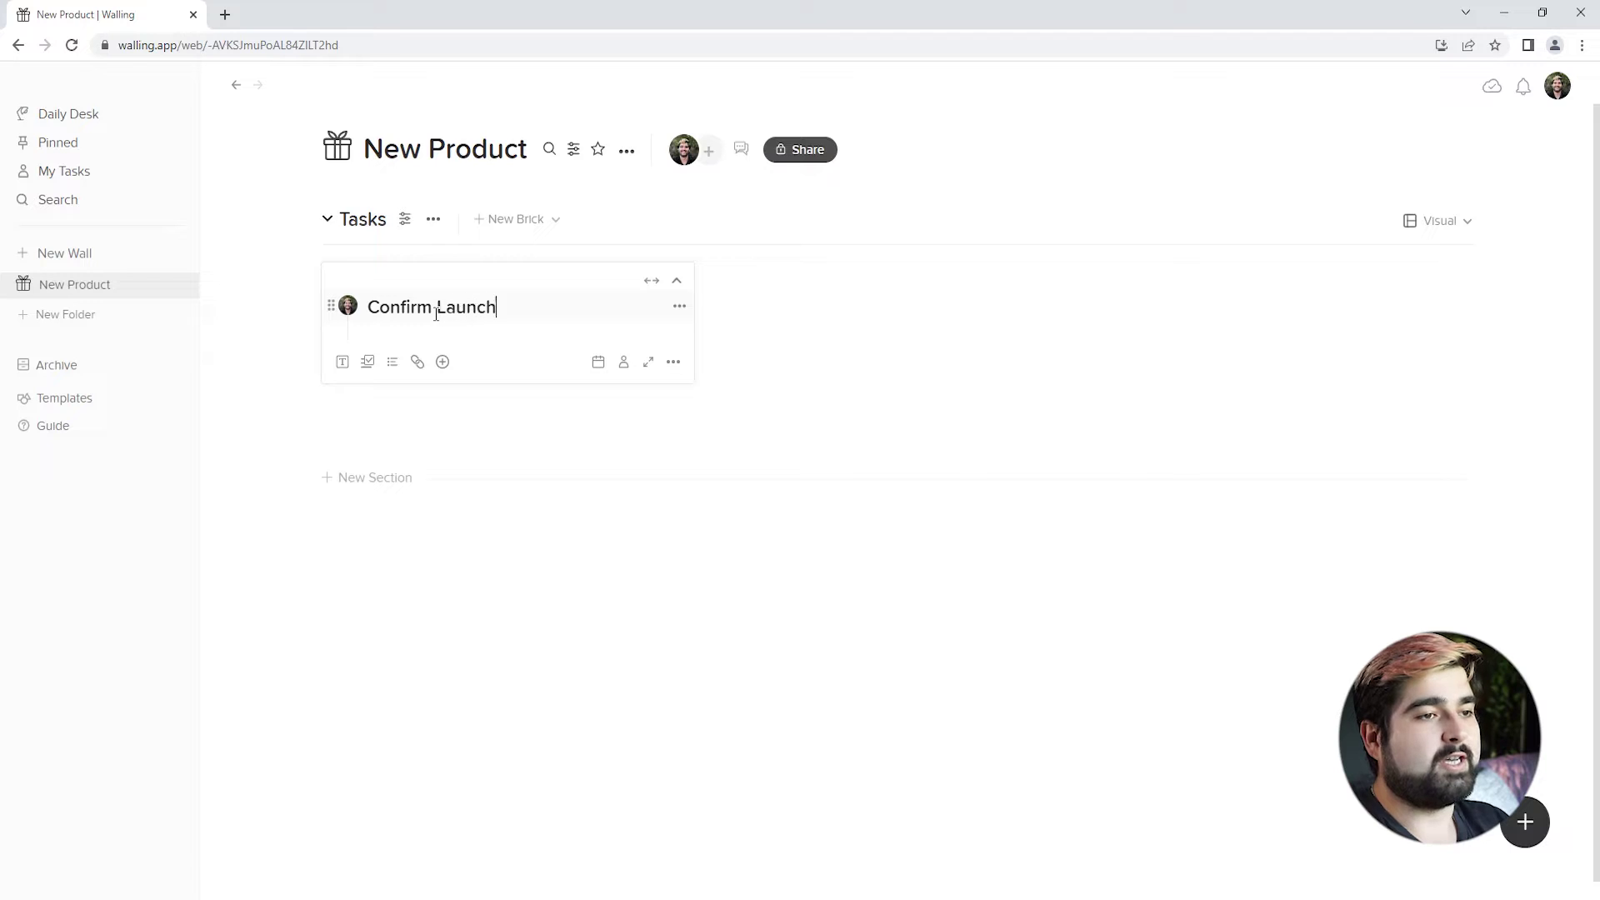
pyautogui.press('Return')
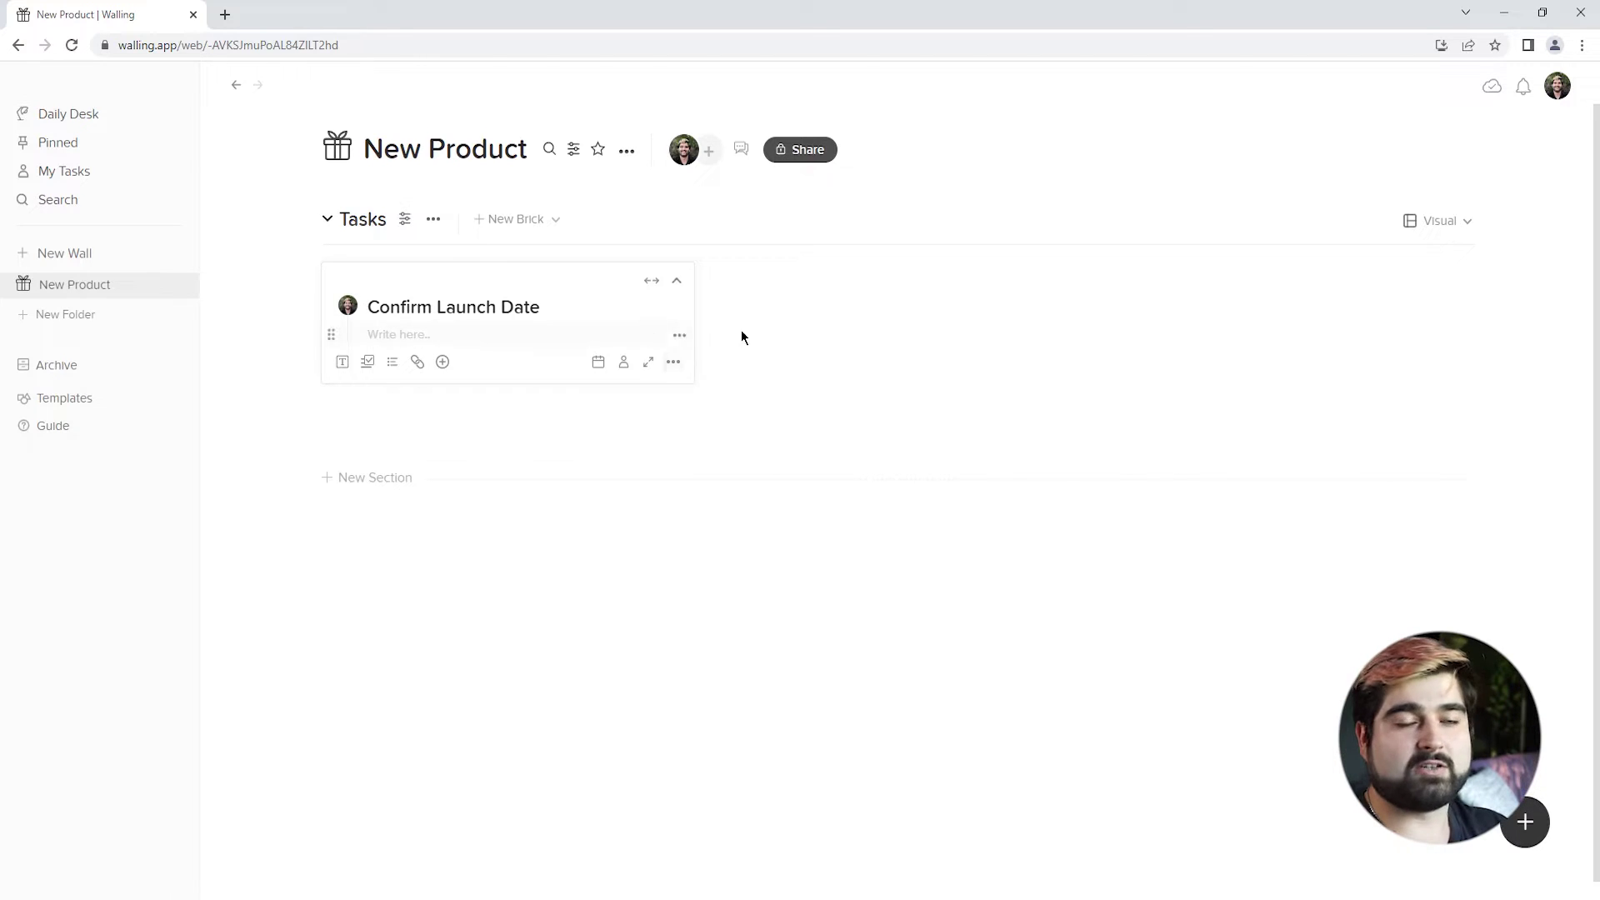
pyautogui.click(782, 290)
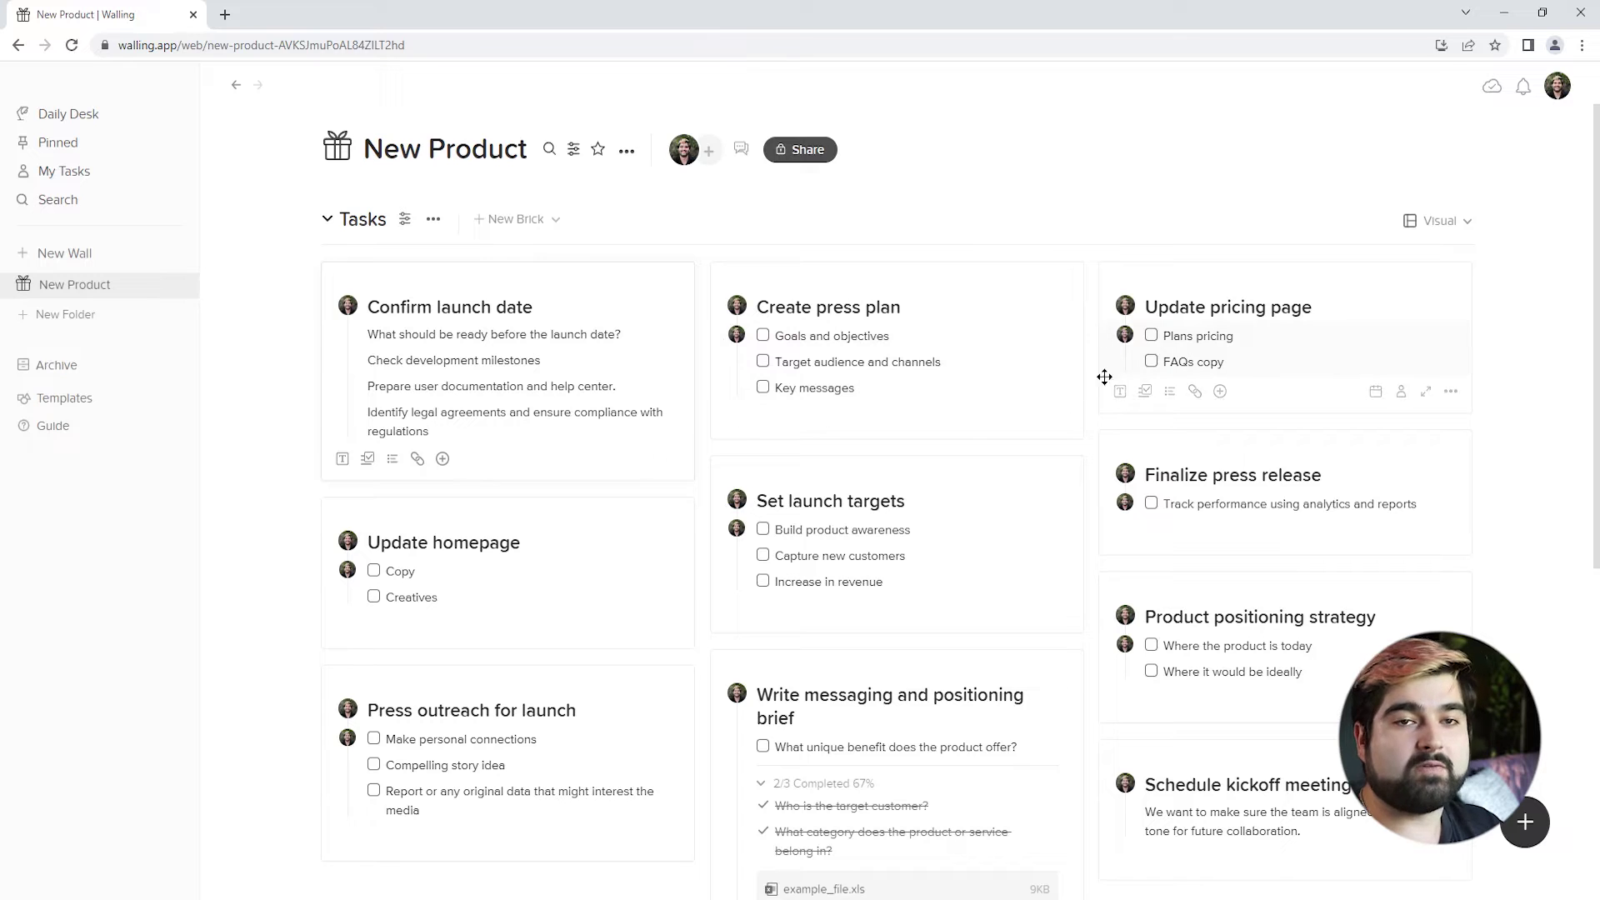
pyautogui.click(433, 220)
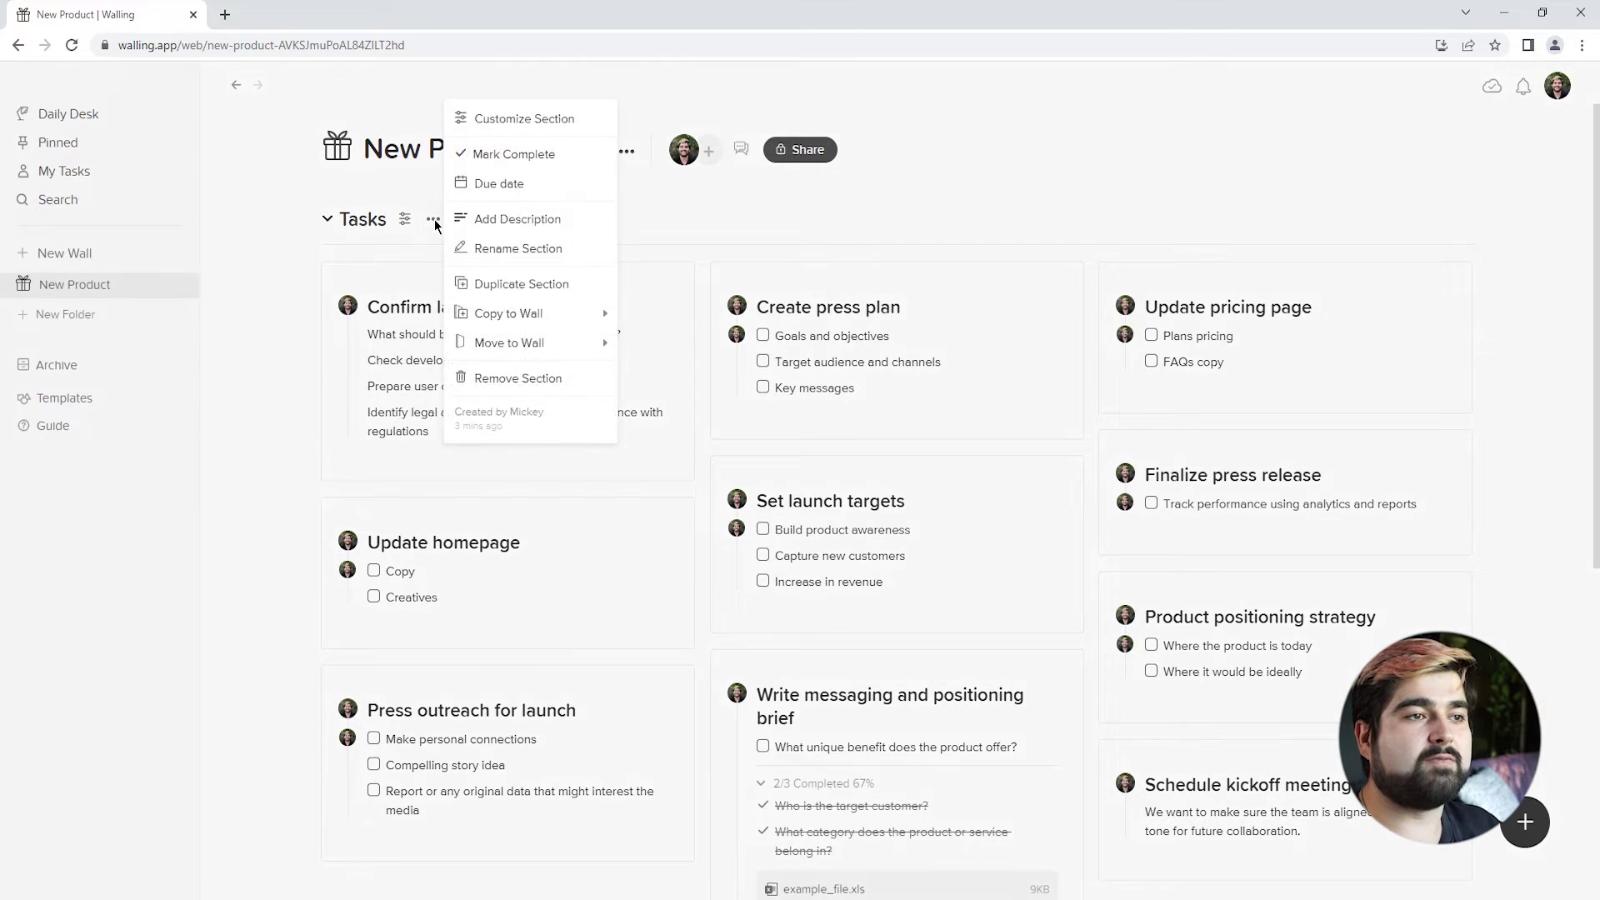
pyautogui.click(390, 219)
pyautogui.click(403, 220)
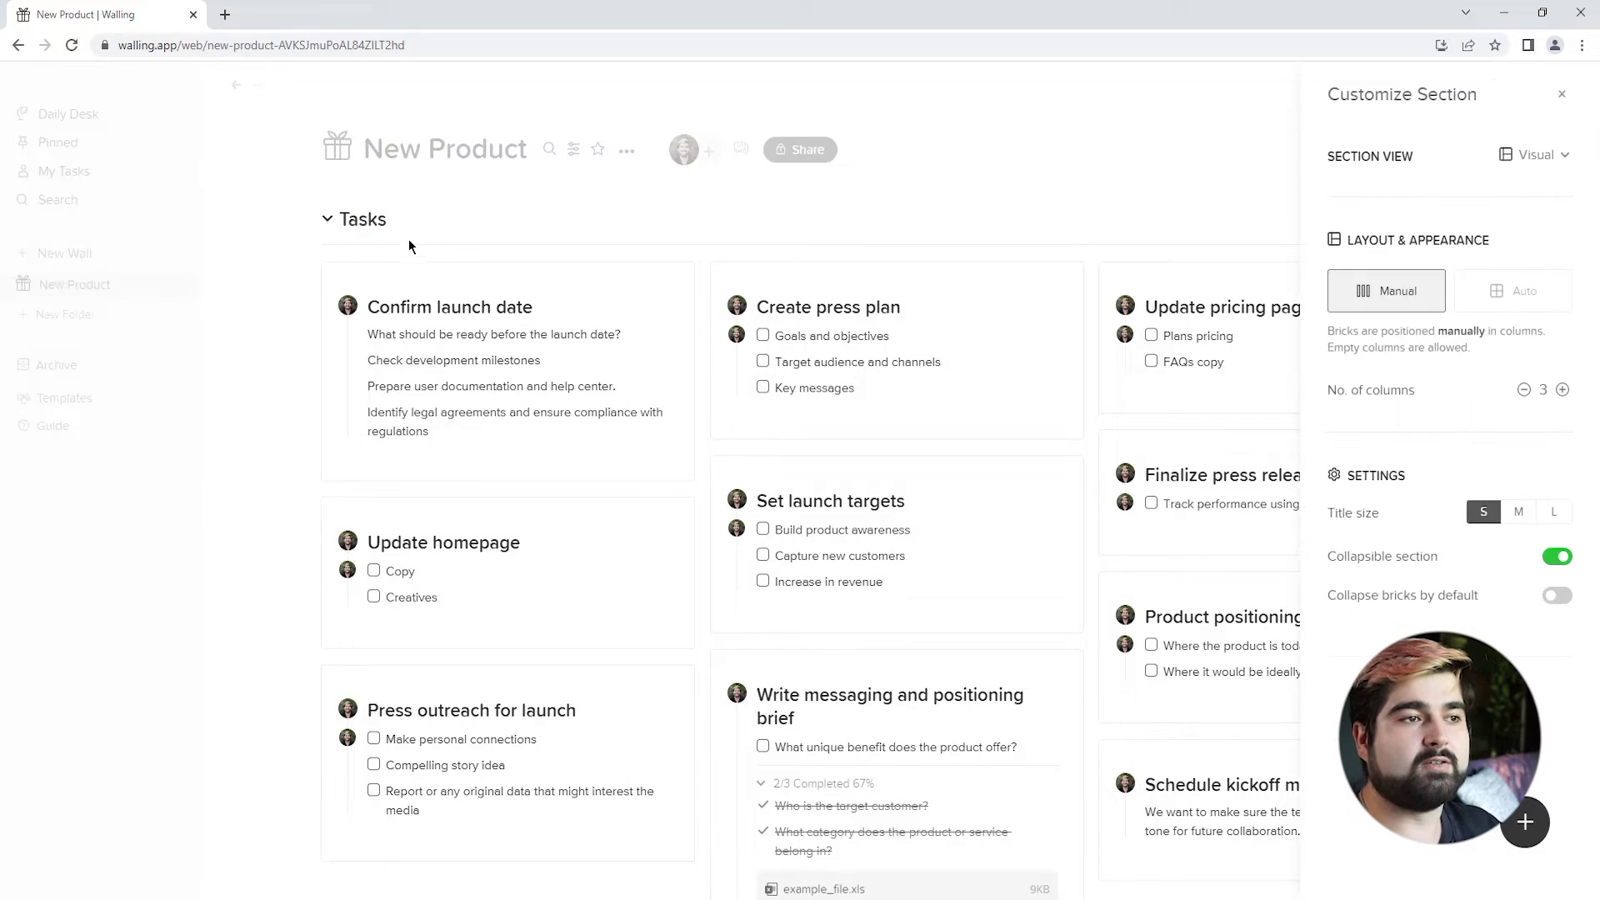
pyautogui.click(409, 237)
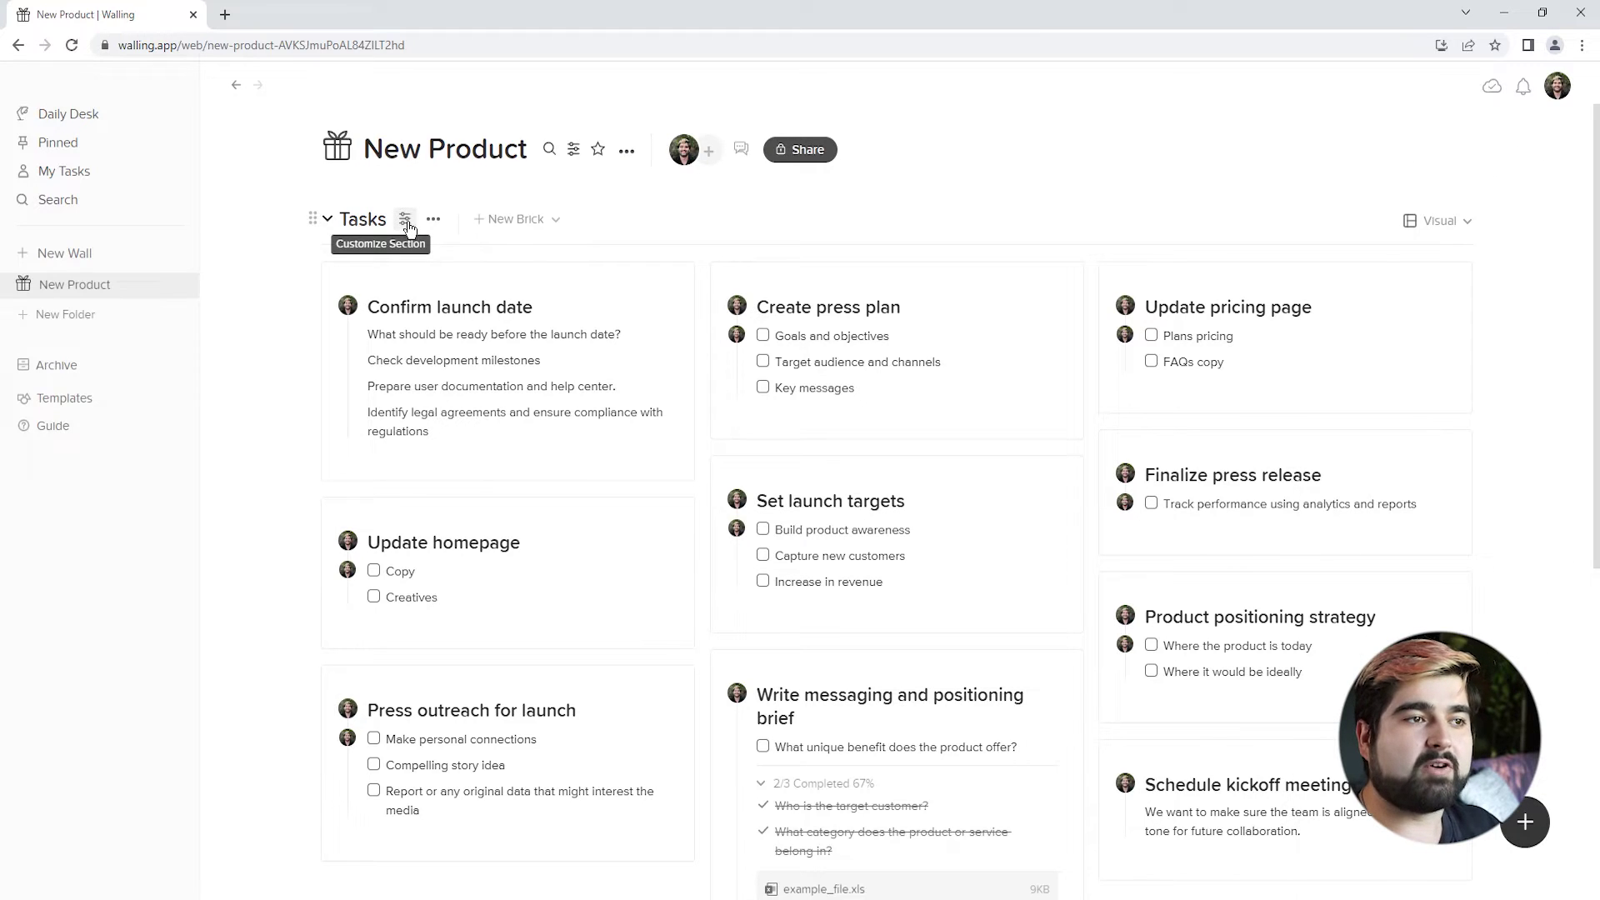
# Step: Set the number of columns of the Tasks section to 5 in its customization settings
pyautogui.click(405, 222)
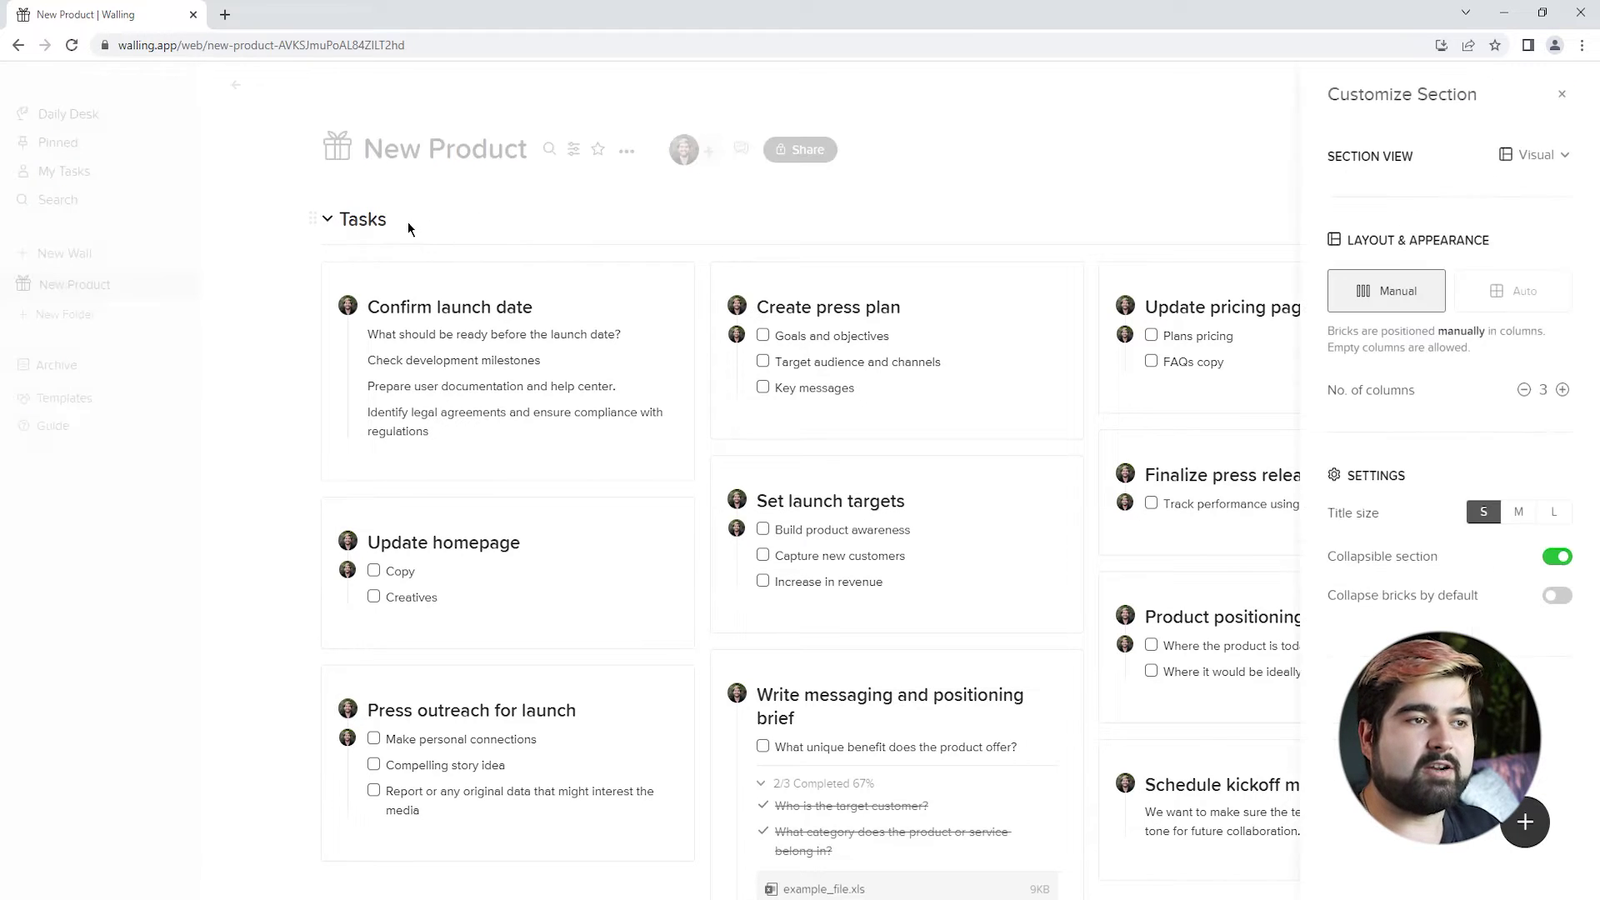
pyautogui.click(1562, 390)
pyautogui.click(1562, 390)
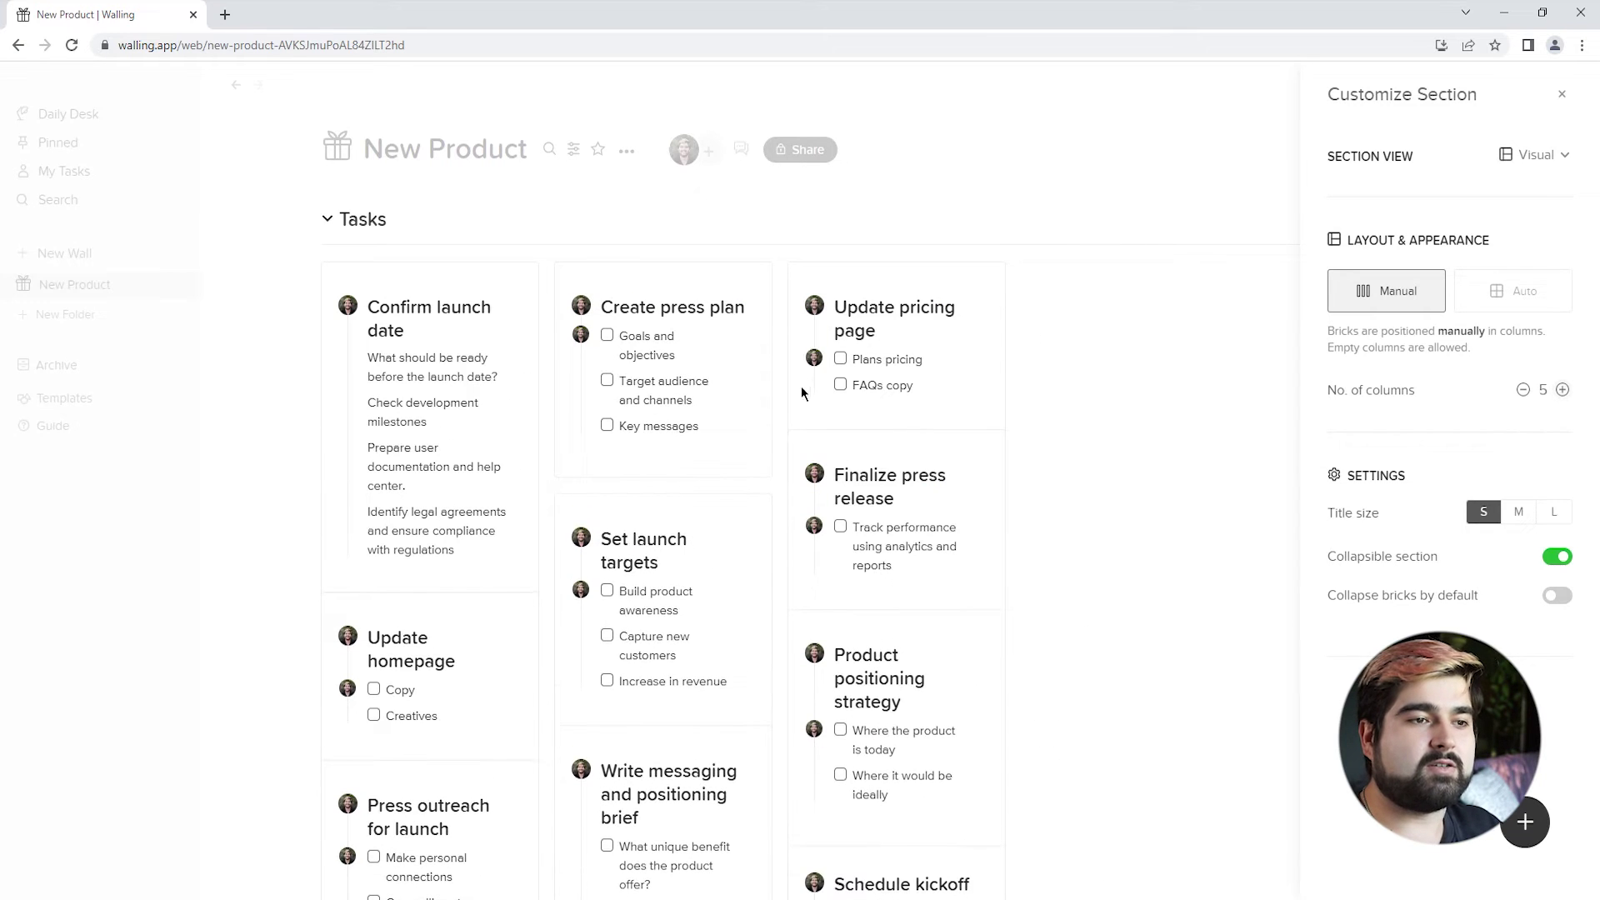
pyautogui.click(703, 503)
# Step: Move Set launch targets and the messaging brief to columns four and five, Press outreach to column two, and Product positioning strategy to column four
pyautogui.moveTo(611, 509); pyautogui.dragTo(1133, 278)
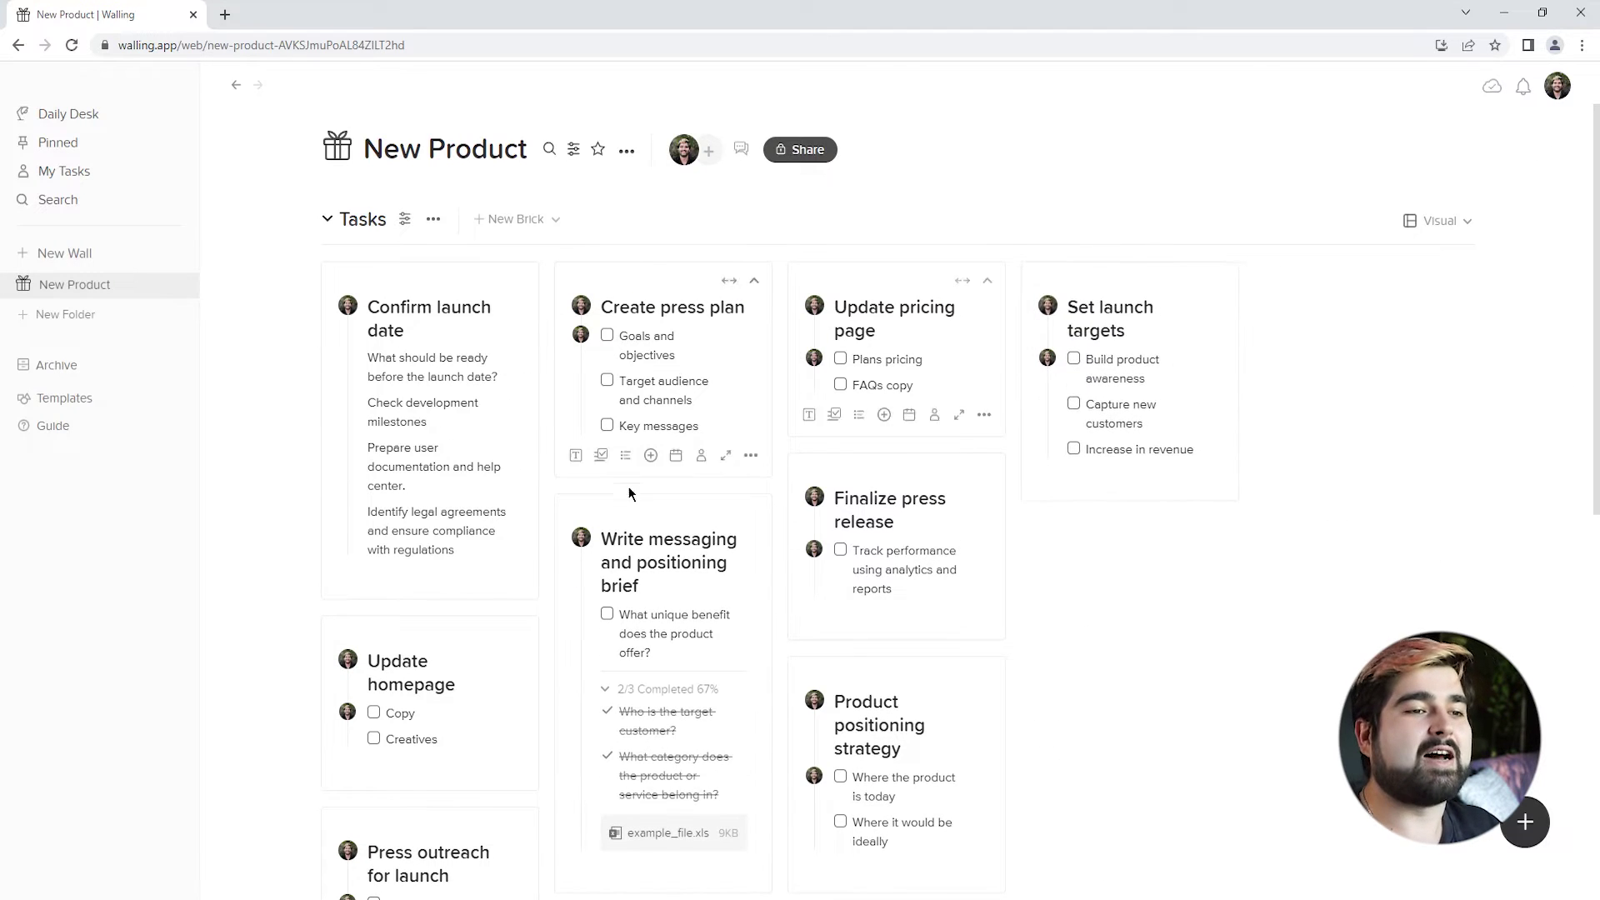
pyautogui.moveTo(643, 511); pyautogui.dragTo(1301, 291)
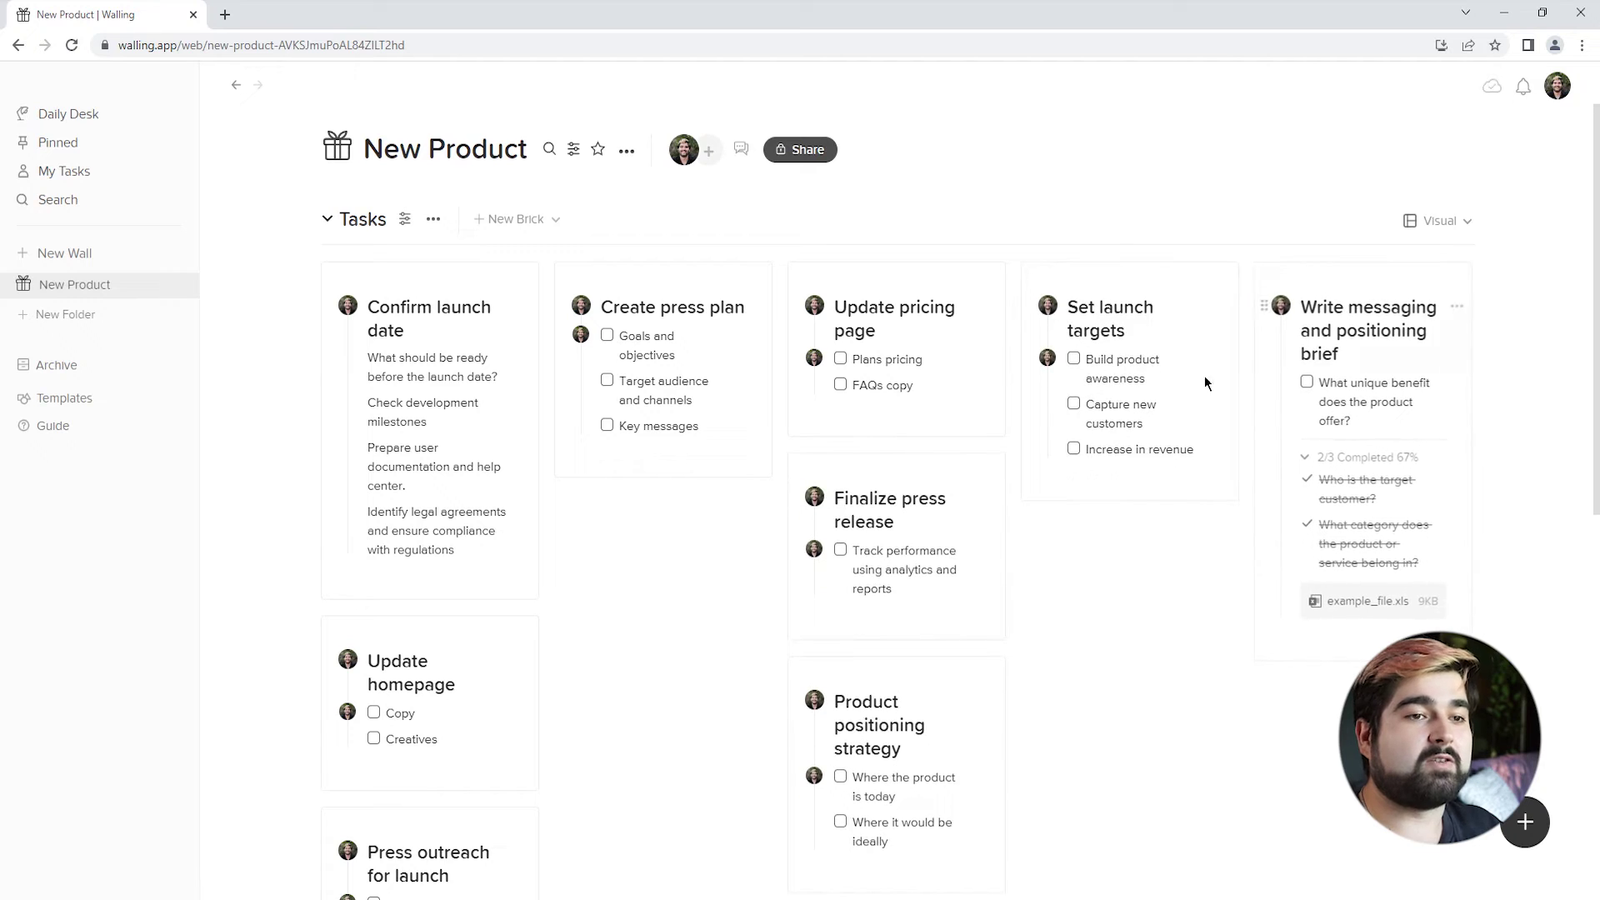
pyautogui.moveTo(385, 821); pyautogui.dragTo(575, 533)
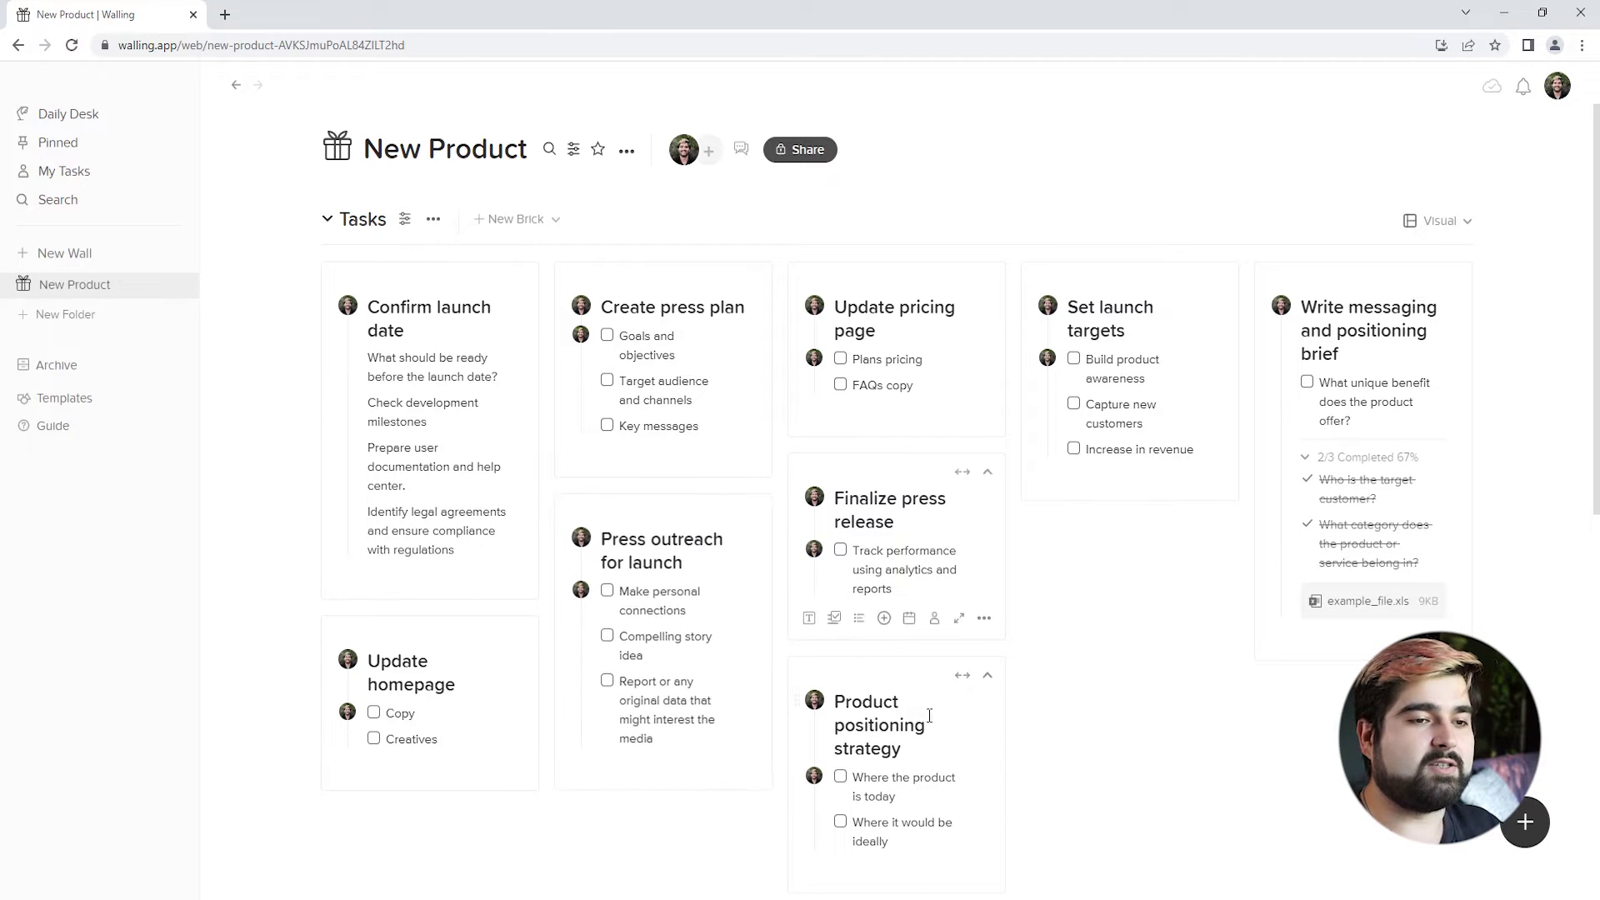
pyautogui.moveTo(871, 672); pyautogui.dragTo(1155, 546)
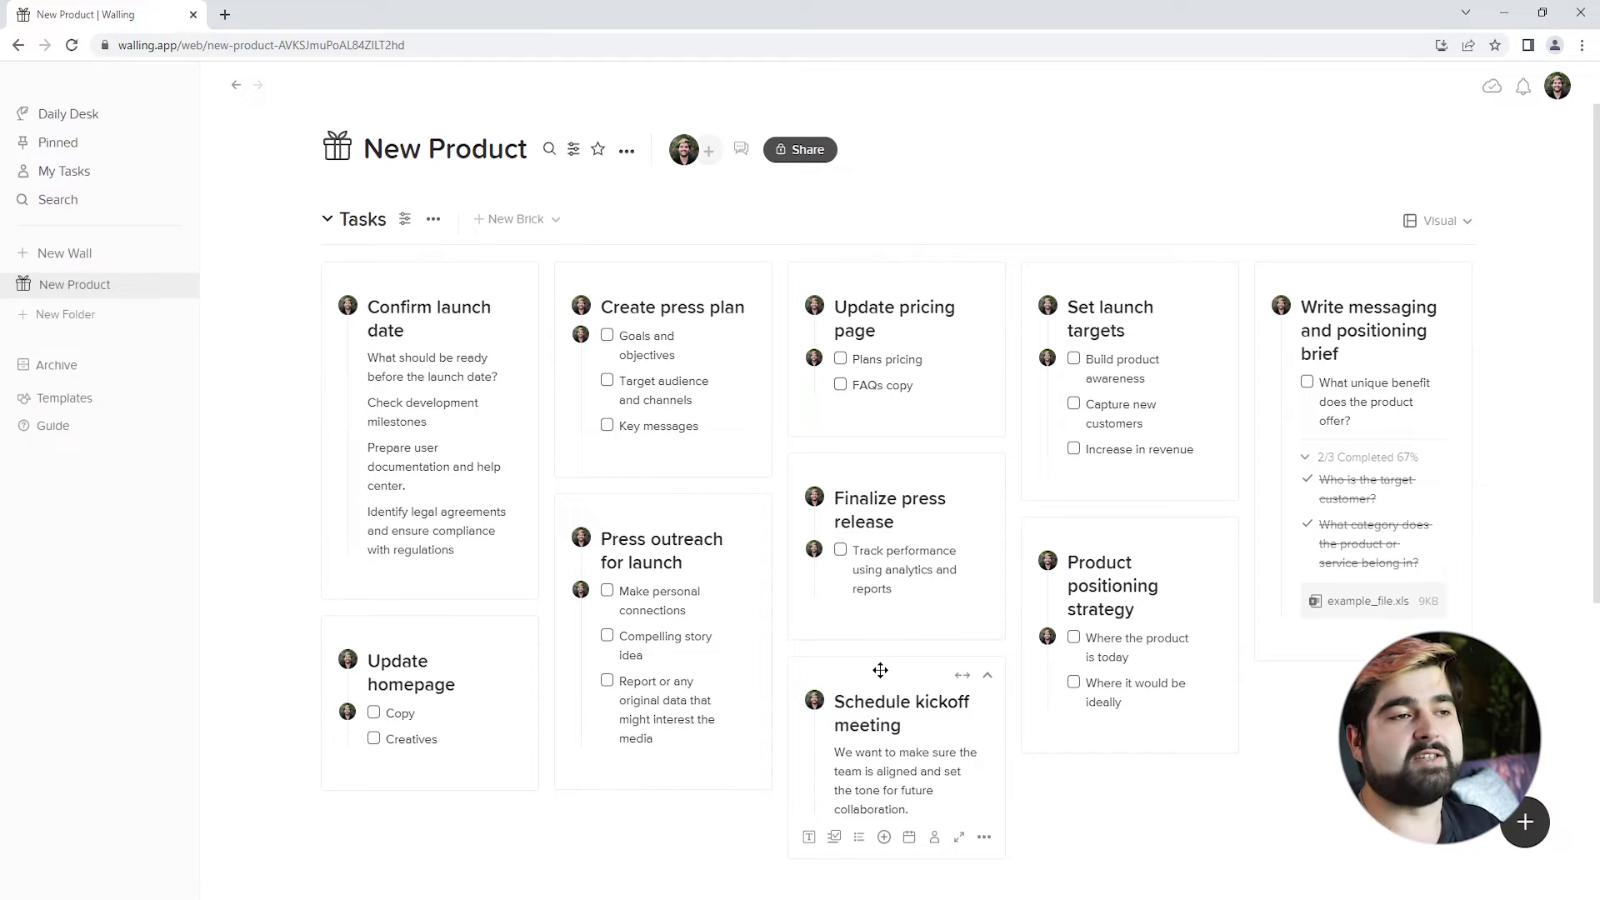
pyautogui.click(404, 219)
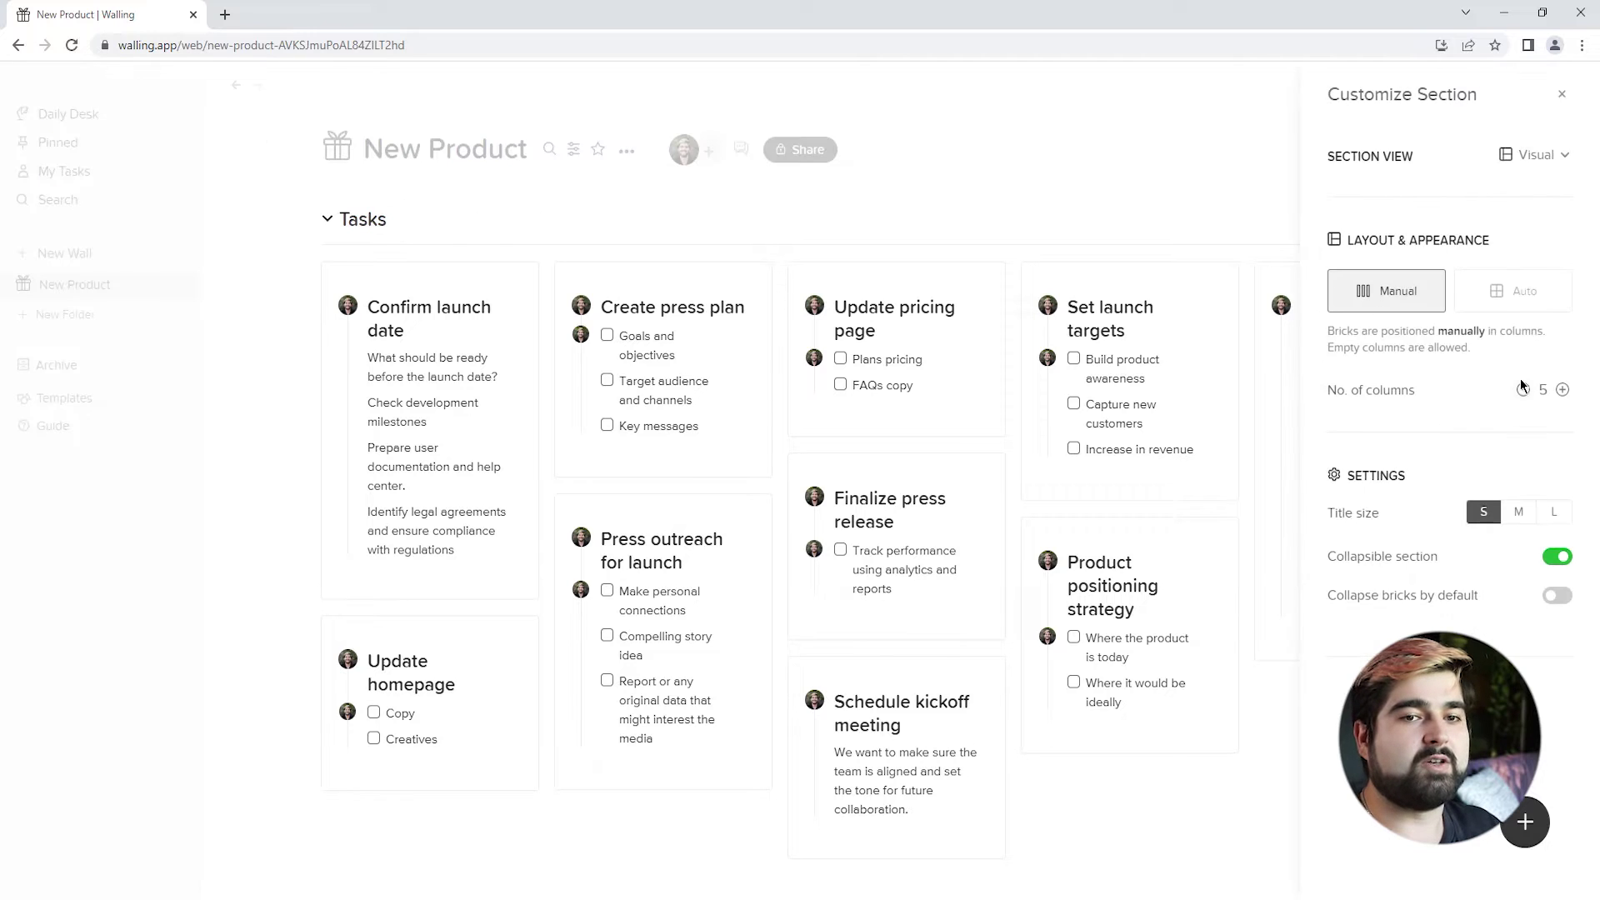
pyautogui.click(982, 294)
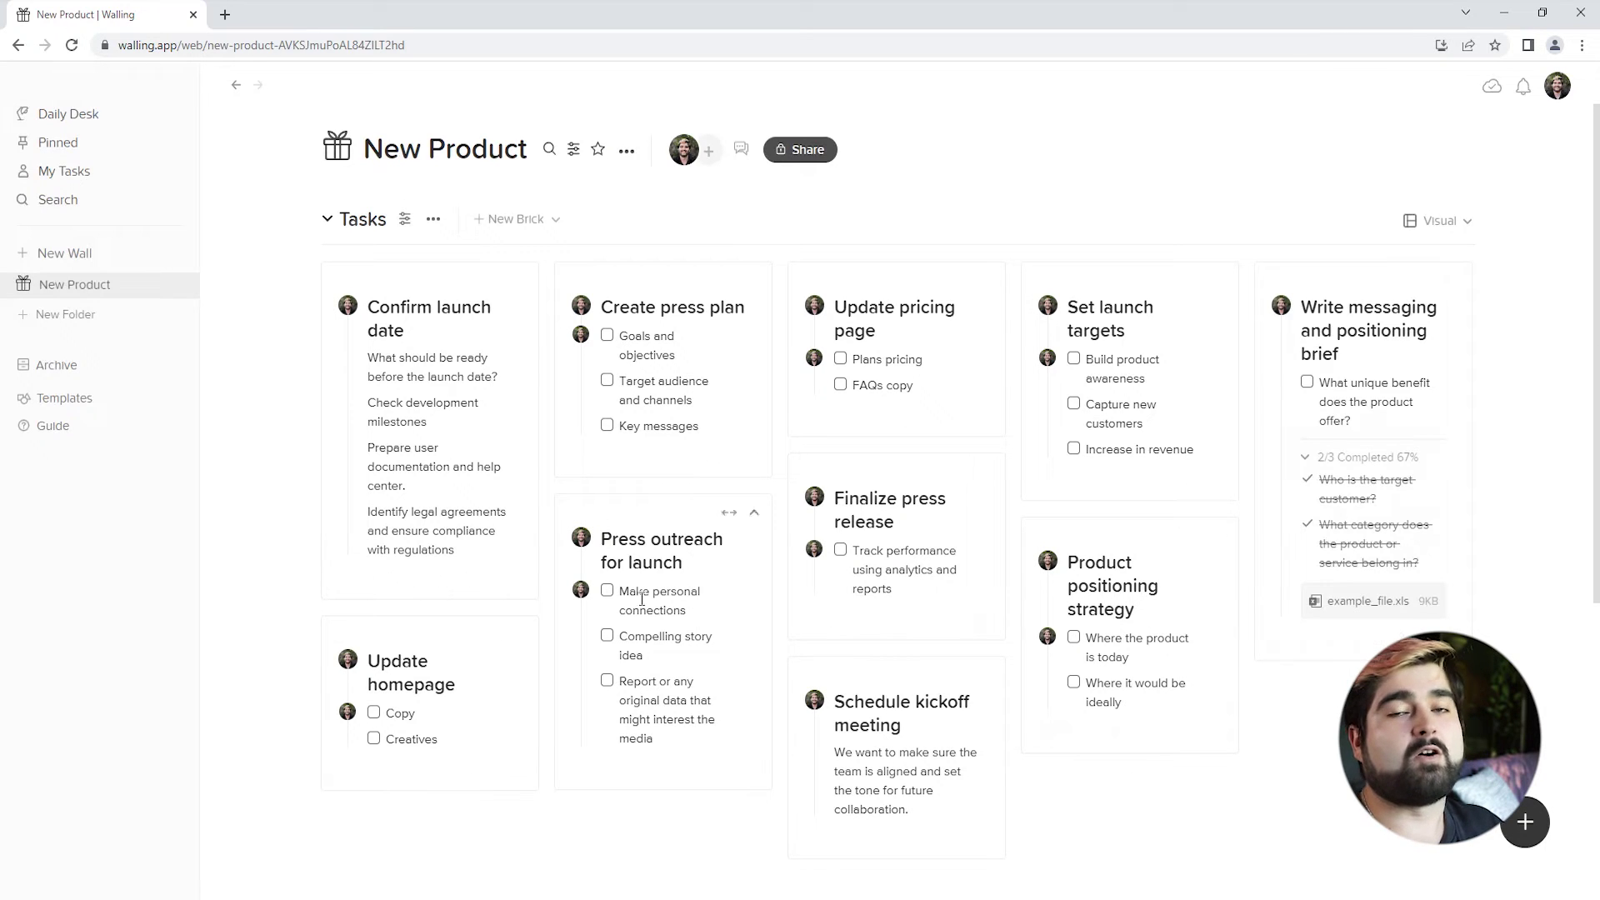
pyautogui.click(976, 473)
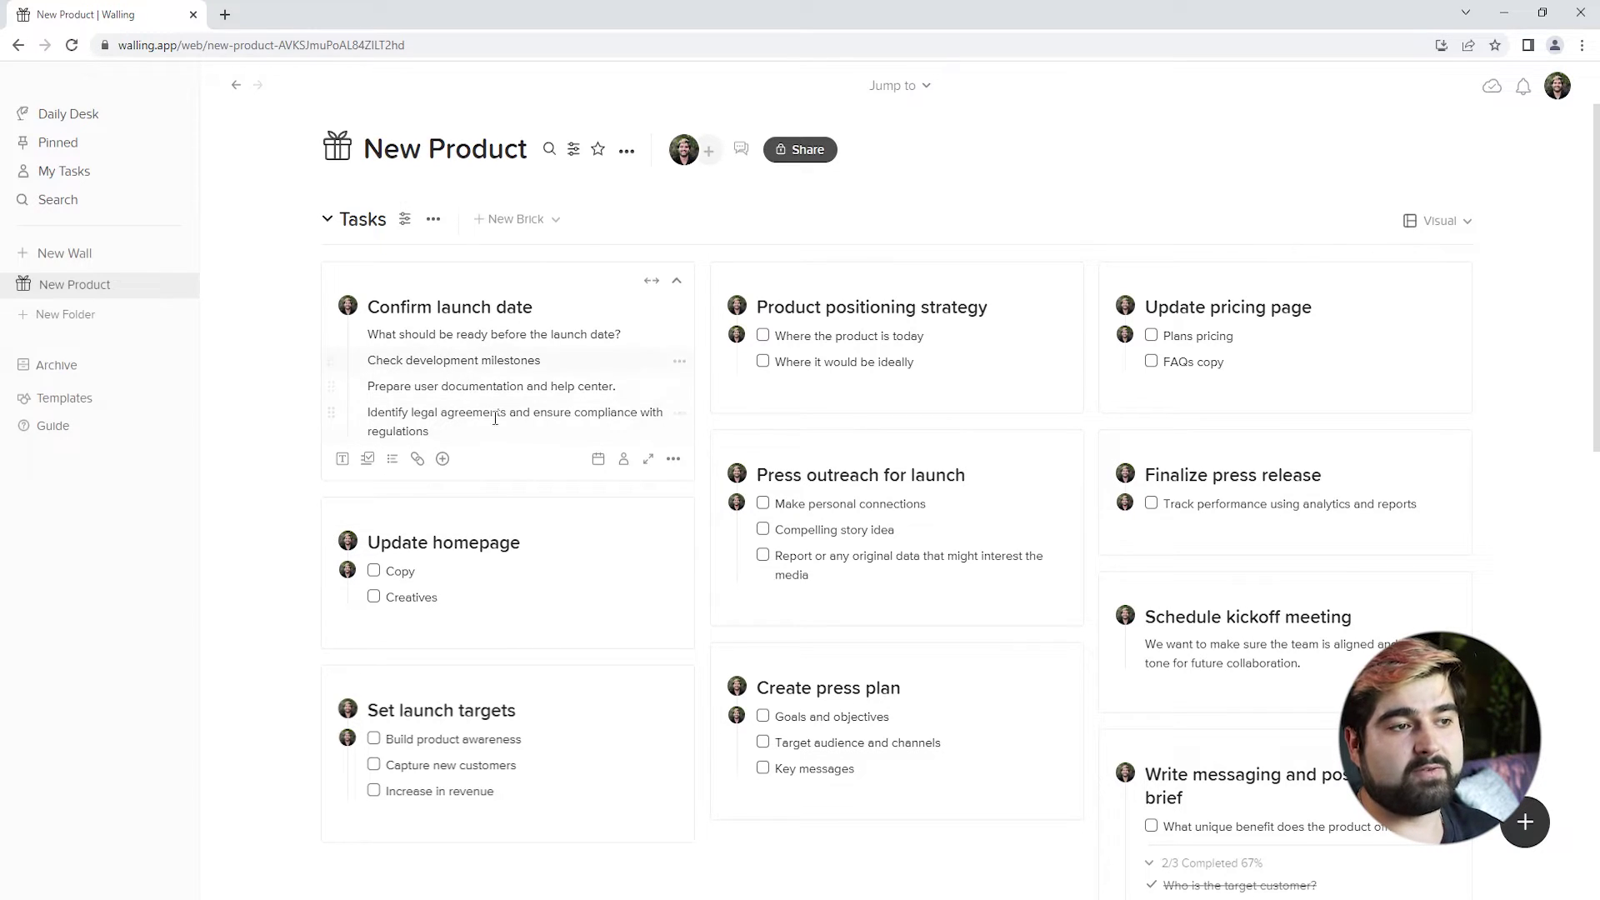
# Step: Turn "Check development milestones" and the two text lines below it in the Confirm launch date brick into checklist items
pyautogui.click(679, 363)
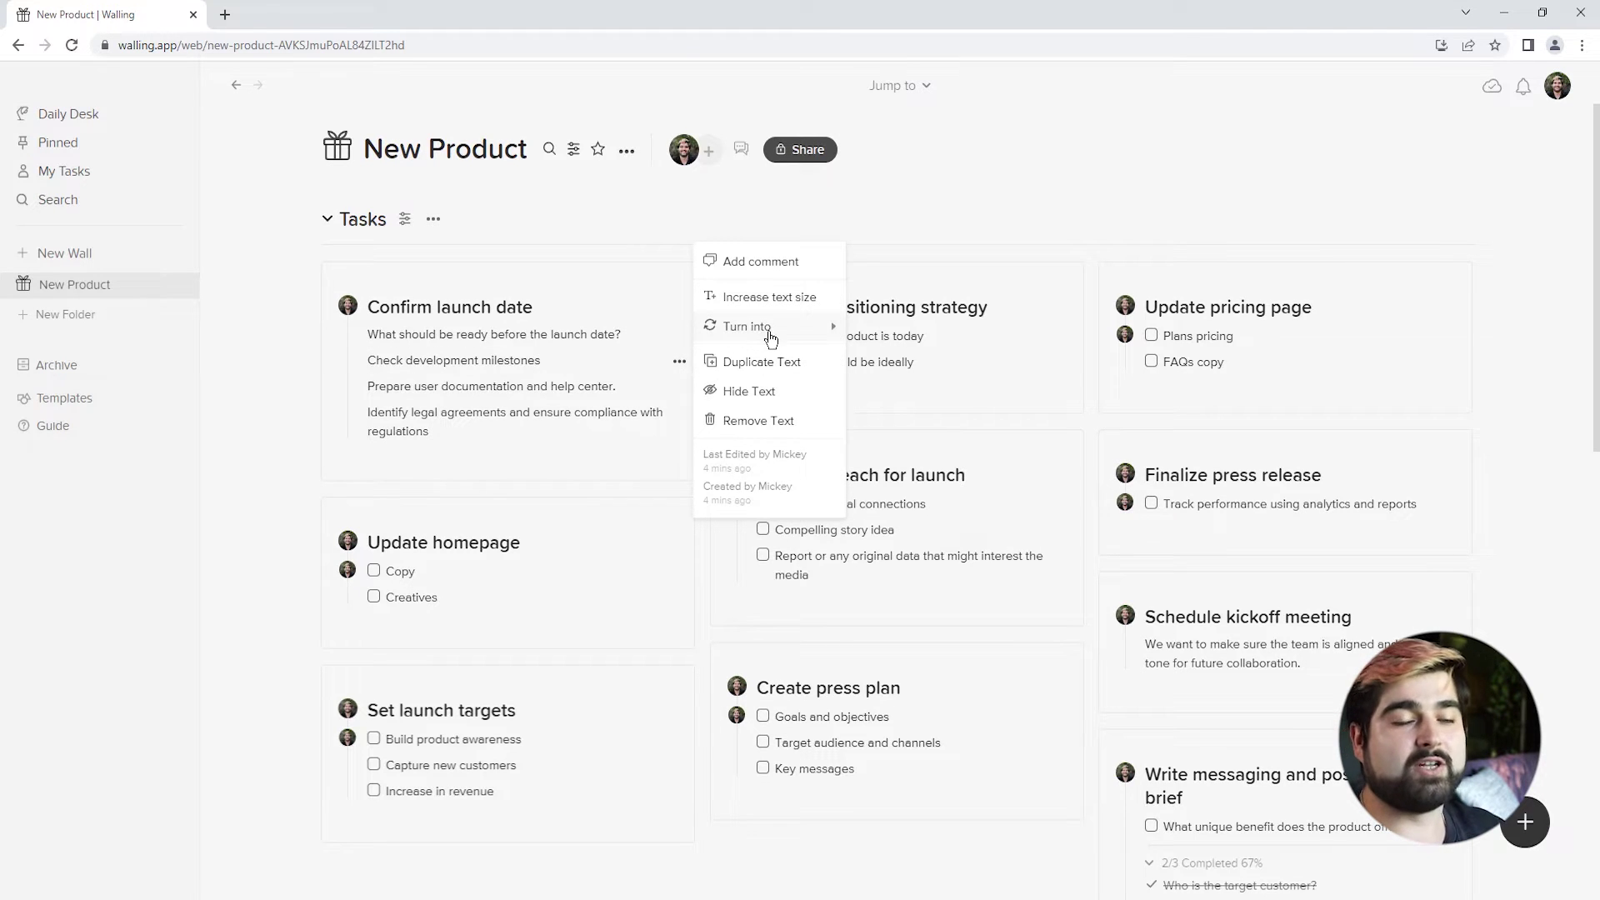
pyautogui.click(765, 333)
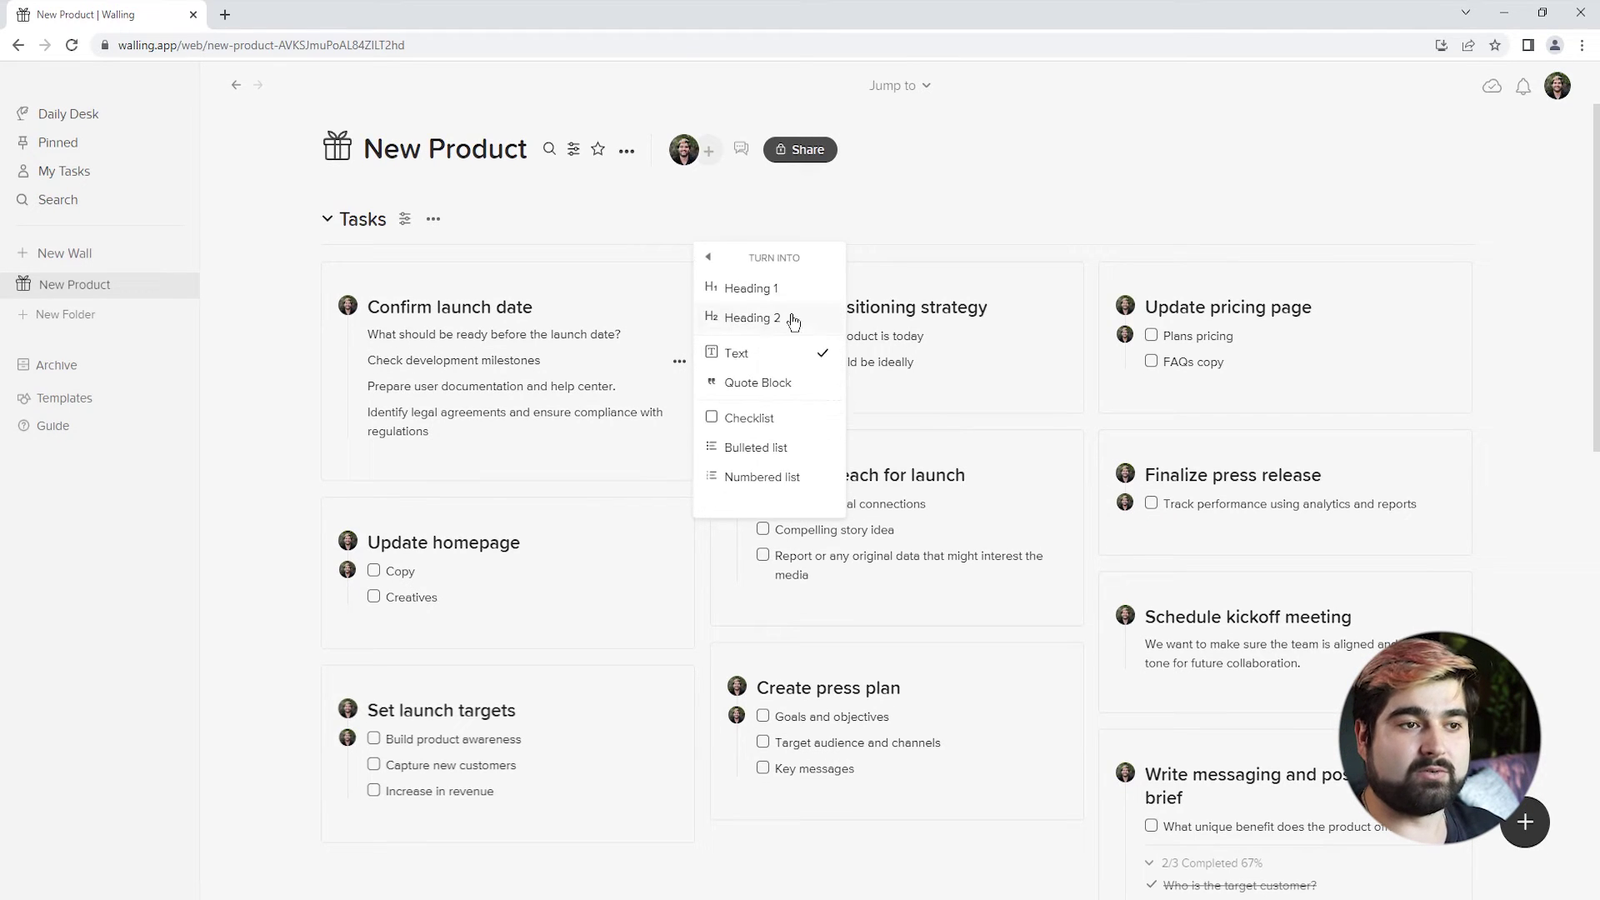
pyautogui.click(784, 419)
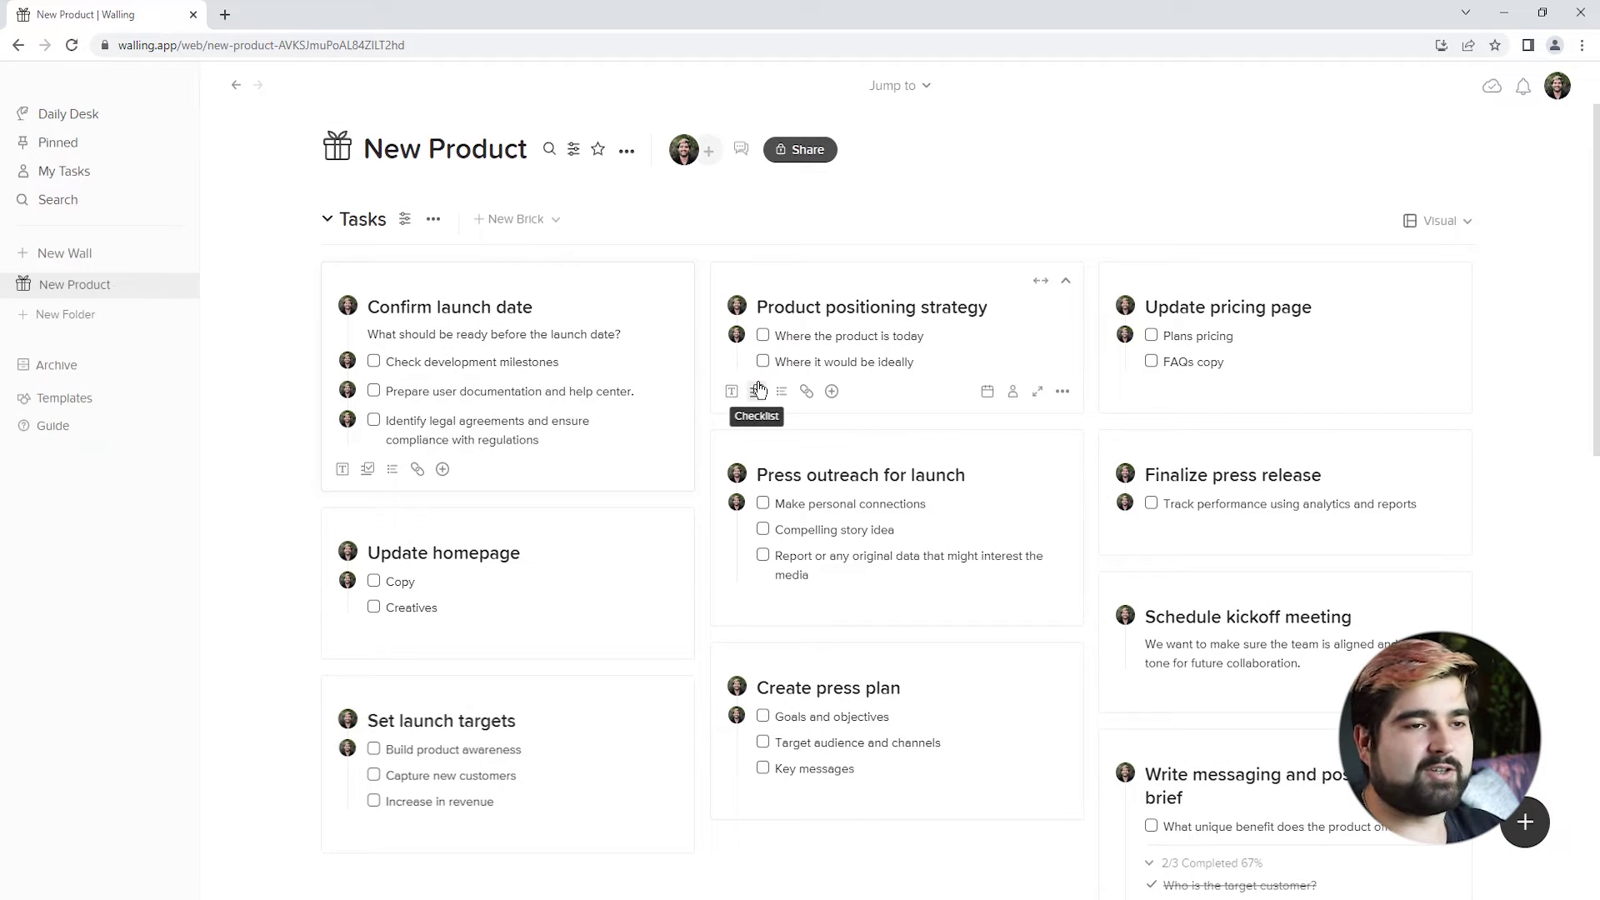
# Step: Complete both checklist items in the Product positioning strategy brick, and reopen "Where the product is today"
pyautogui.click(762, 337)
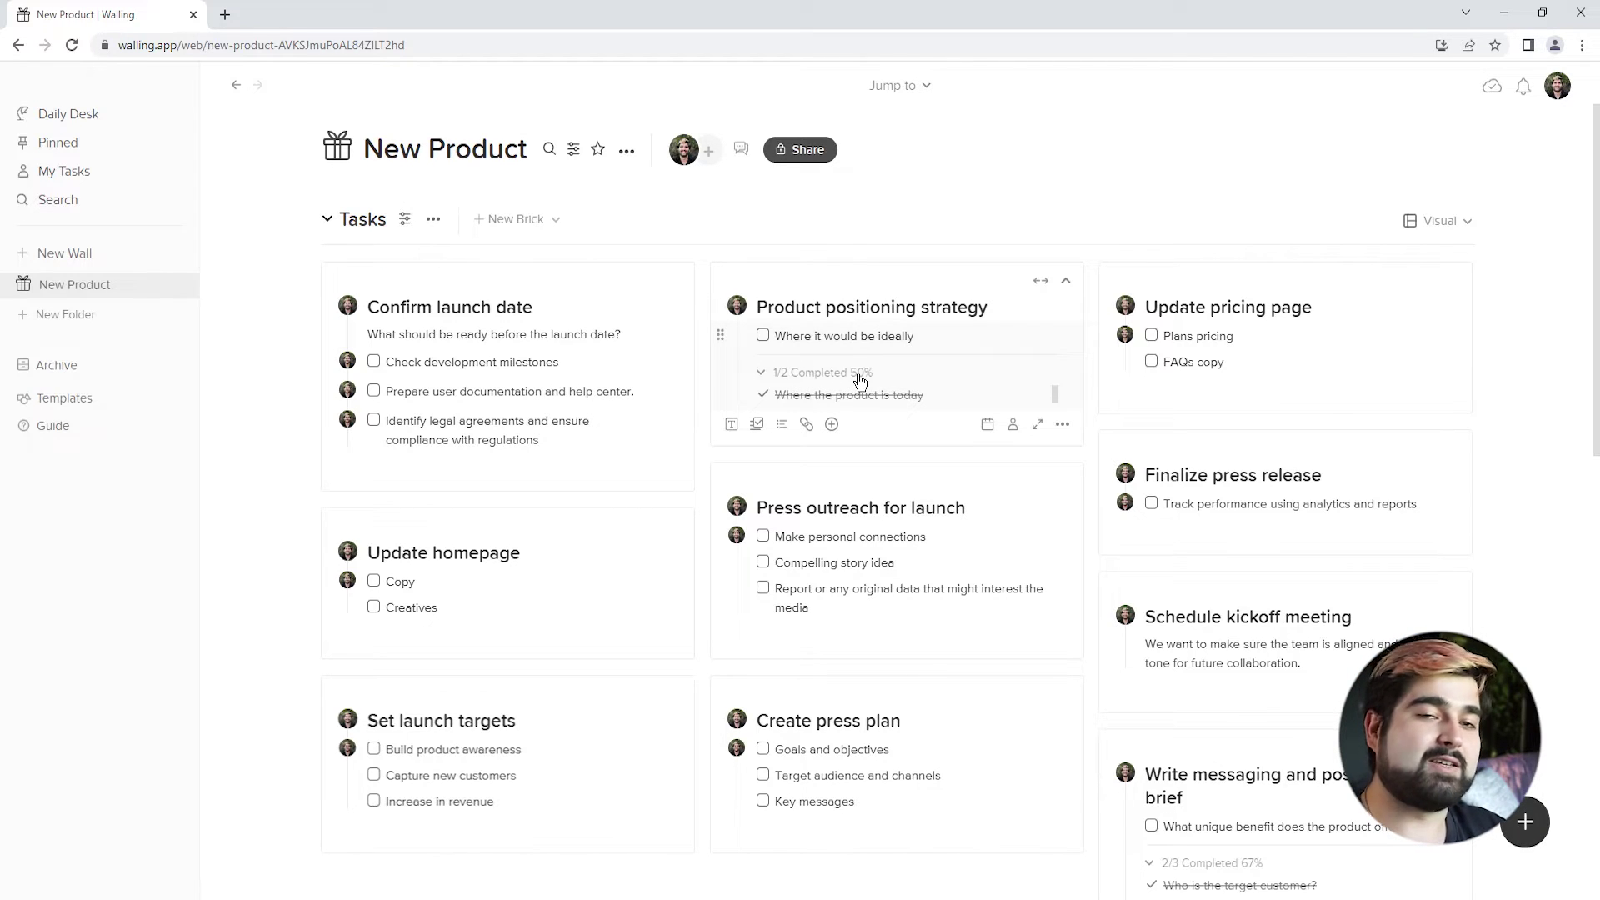
pyautogui.click(765, 336)
pyautogui.click(762, 393)
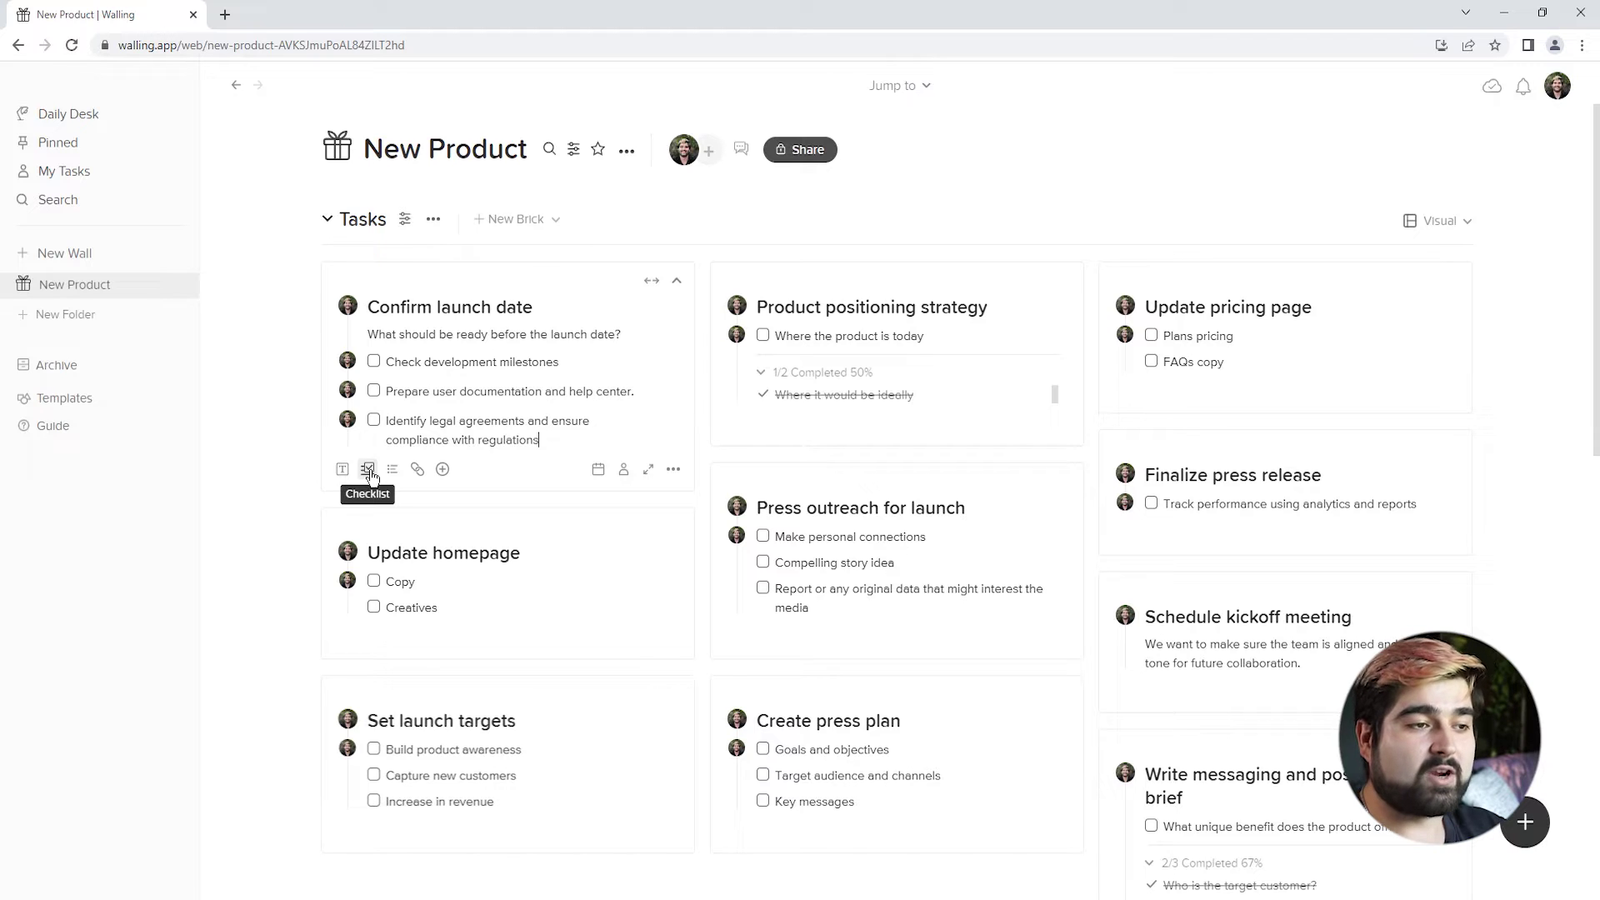
pyautogui.click(369, 469)
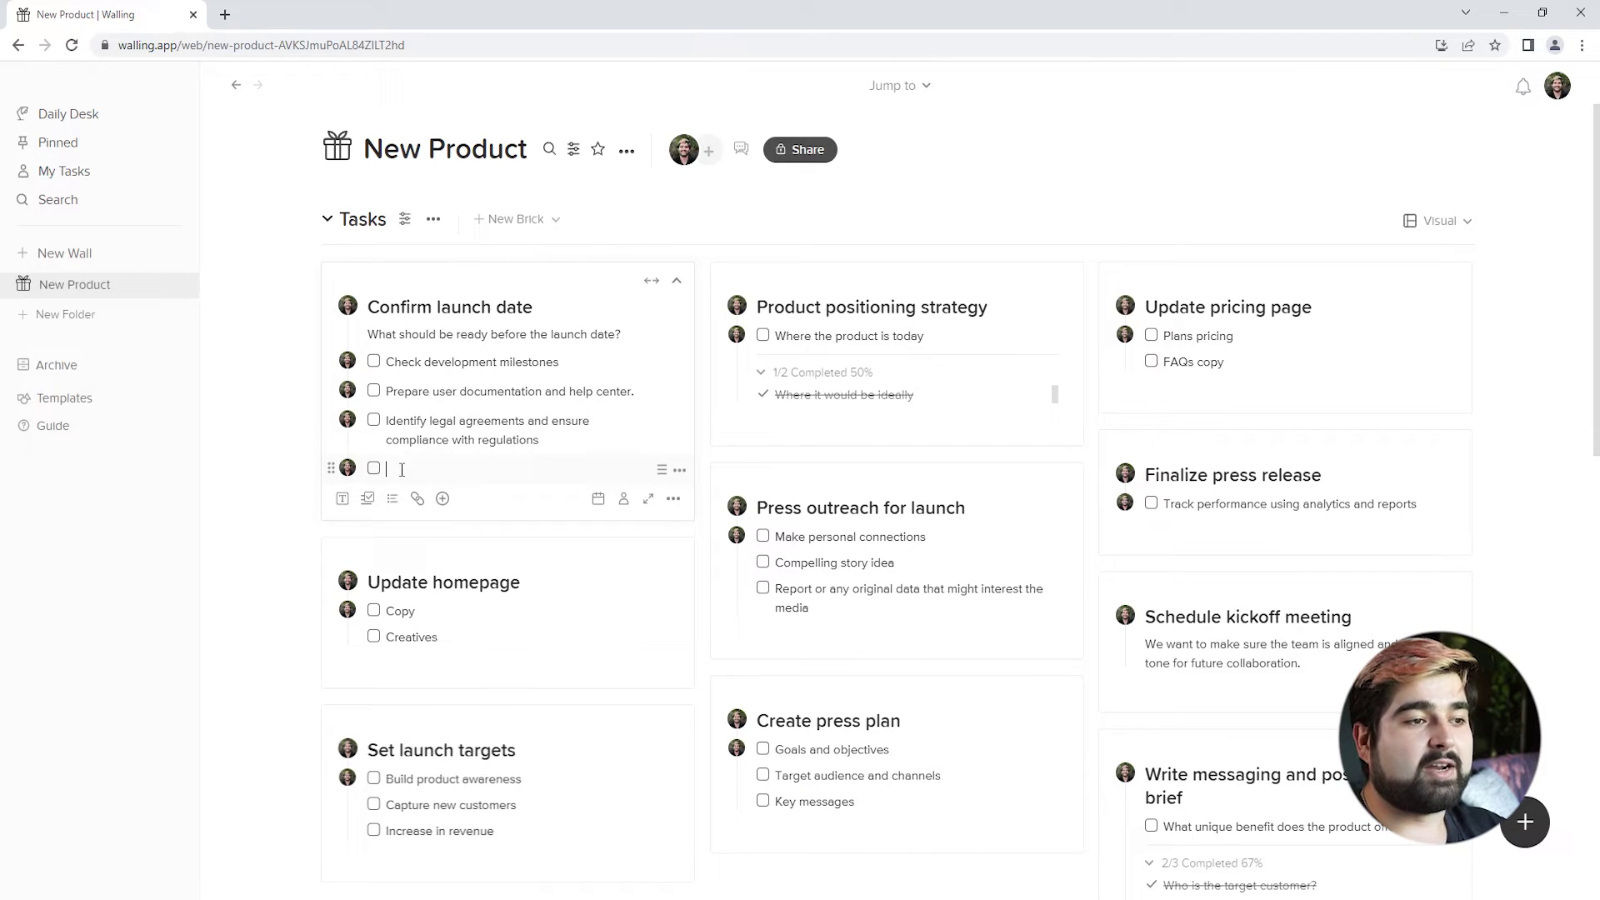
pyautogui.click(392, 499)
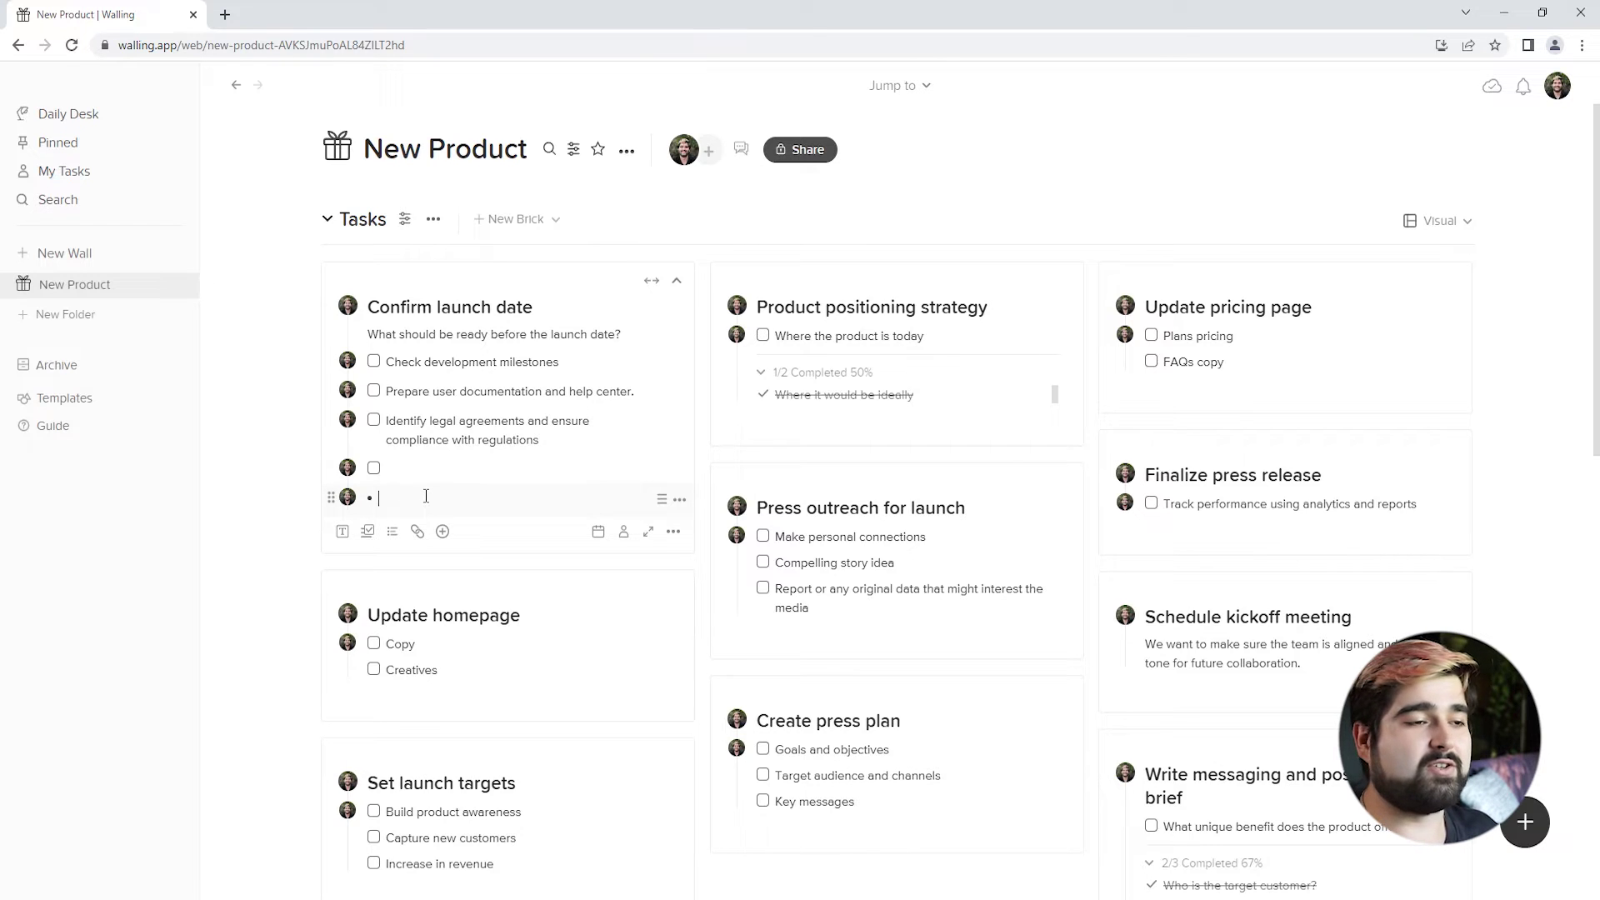
pyautogui.press('BackSpace')
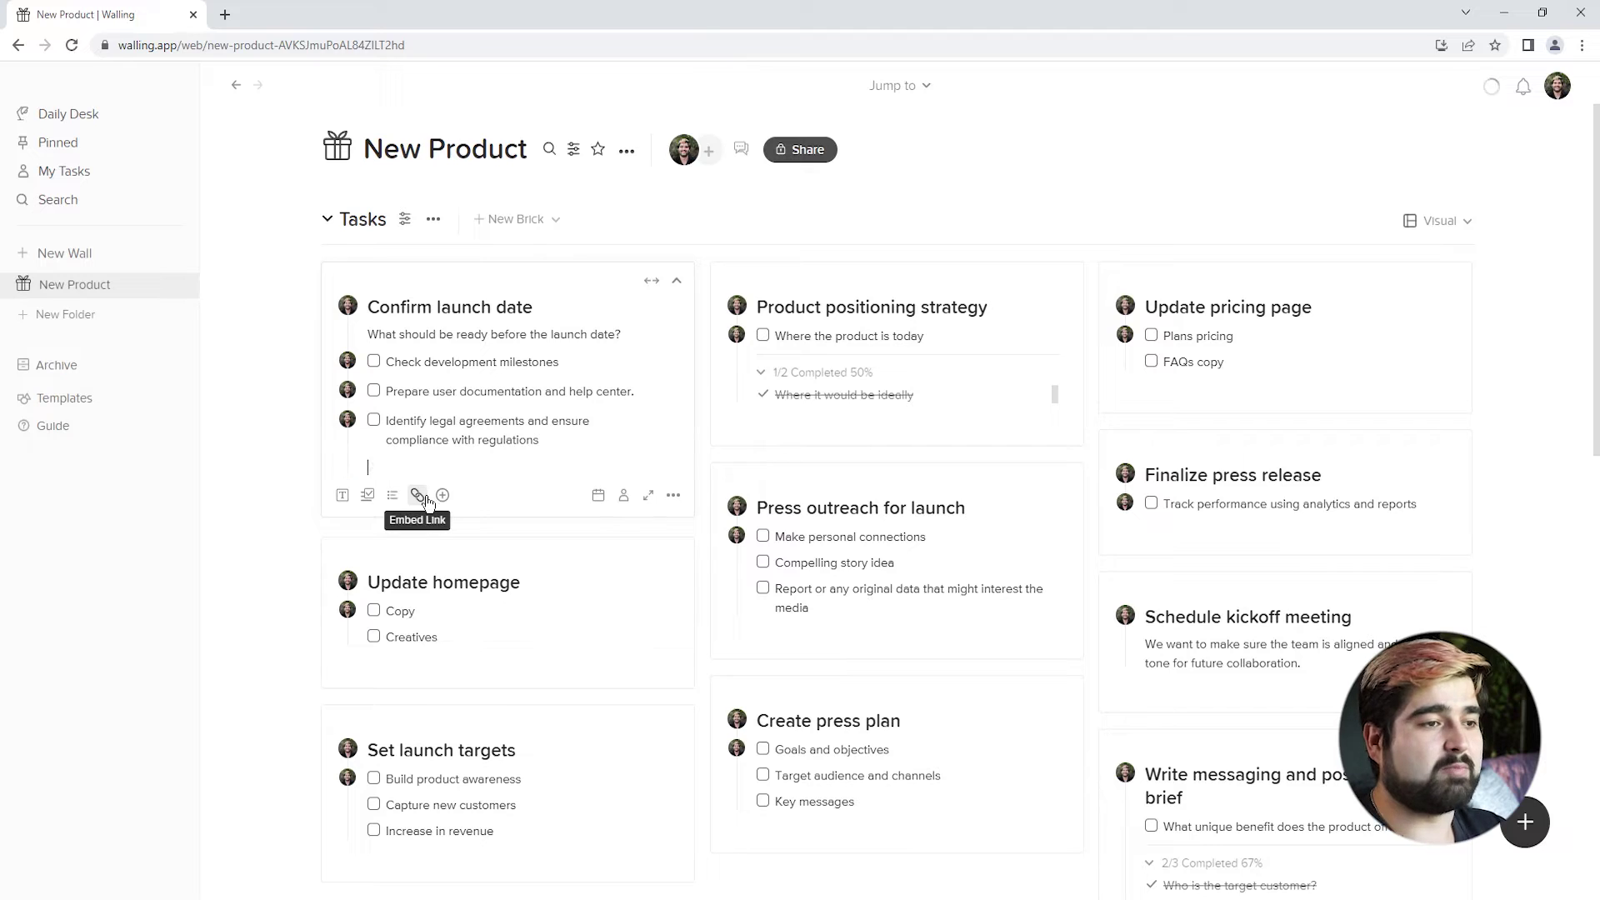
pyautogui.press('BackSpace')
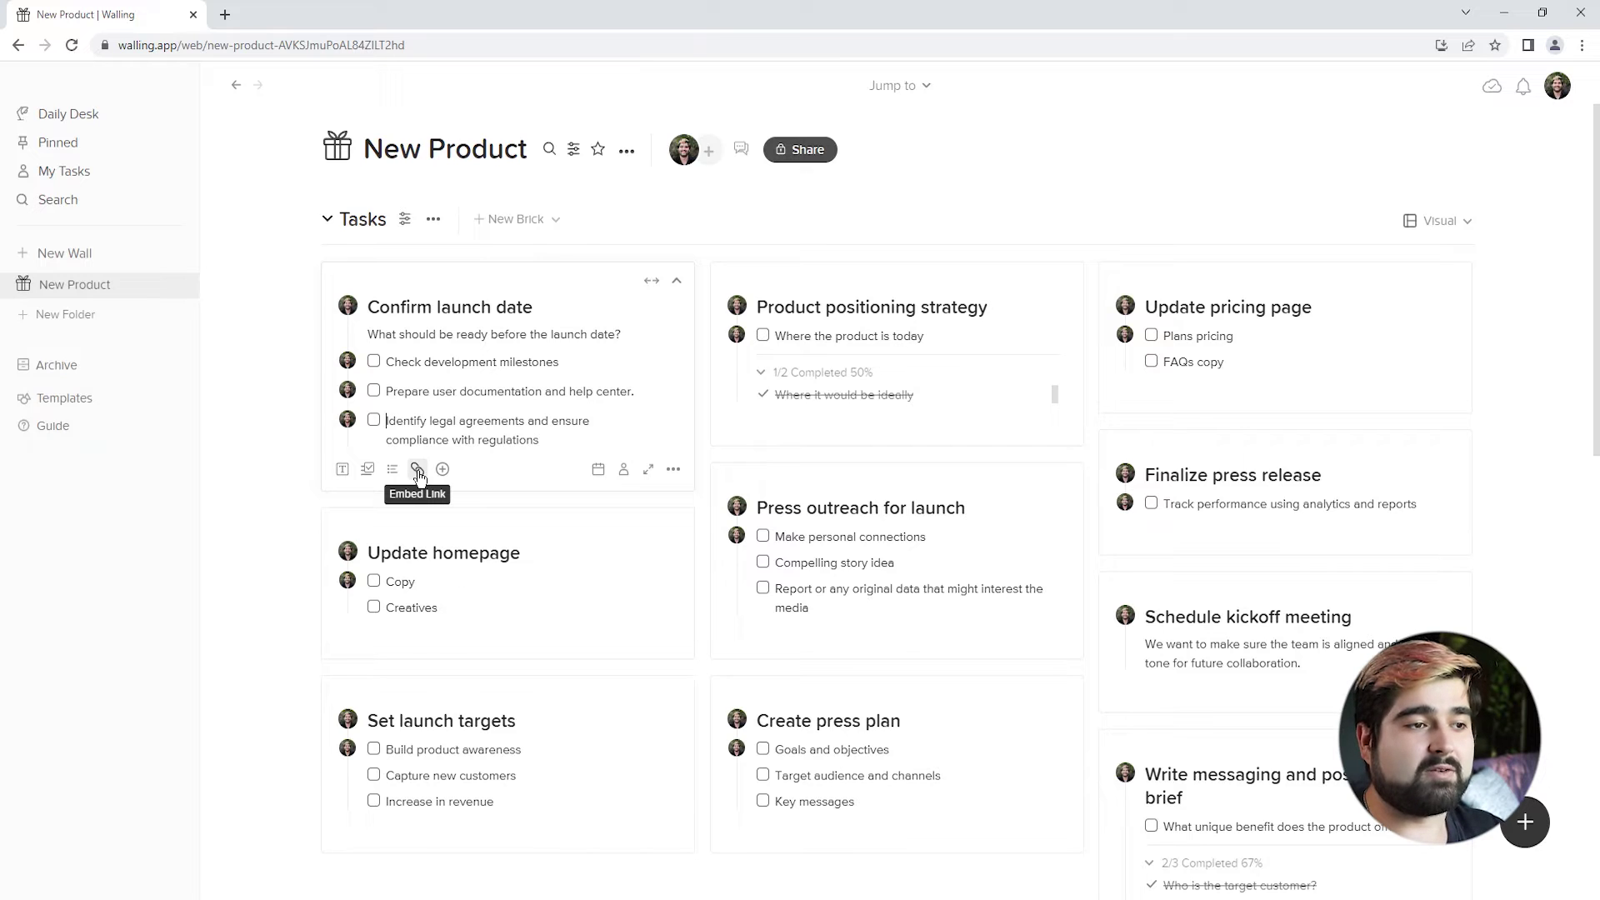
# Step: Embed the blog.hubspot.com/sales/brand-positioning-strategy link in the Confirm launch date brick, open it to test it, and return to the wall
pyautogui.click(417, 470)
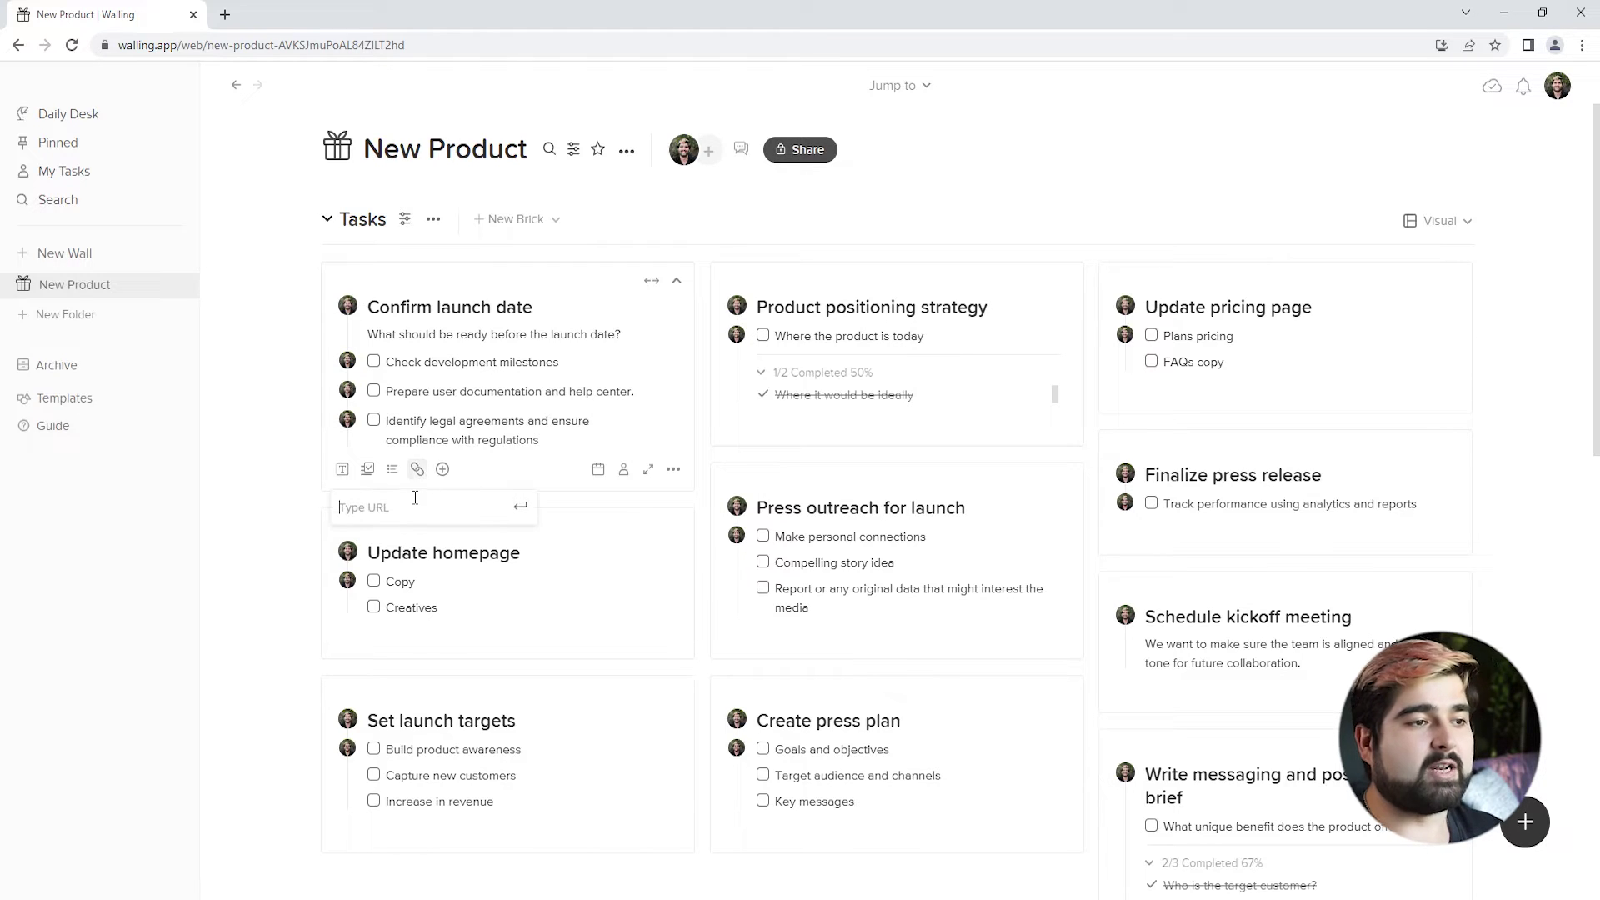
pyautogui.hotkey('ctrl', 'v')
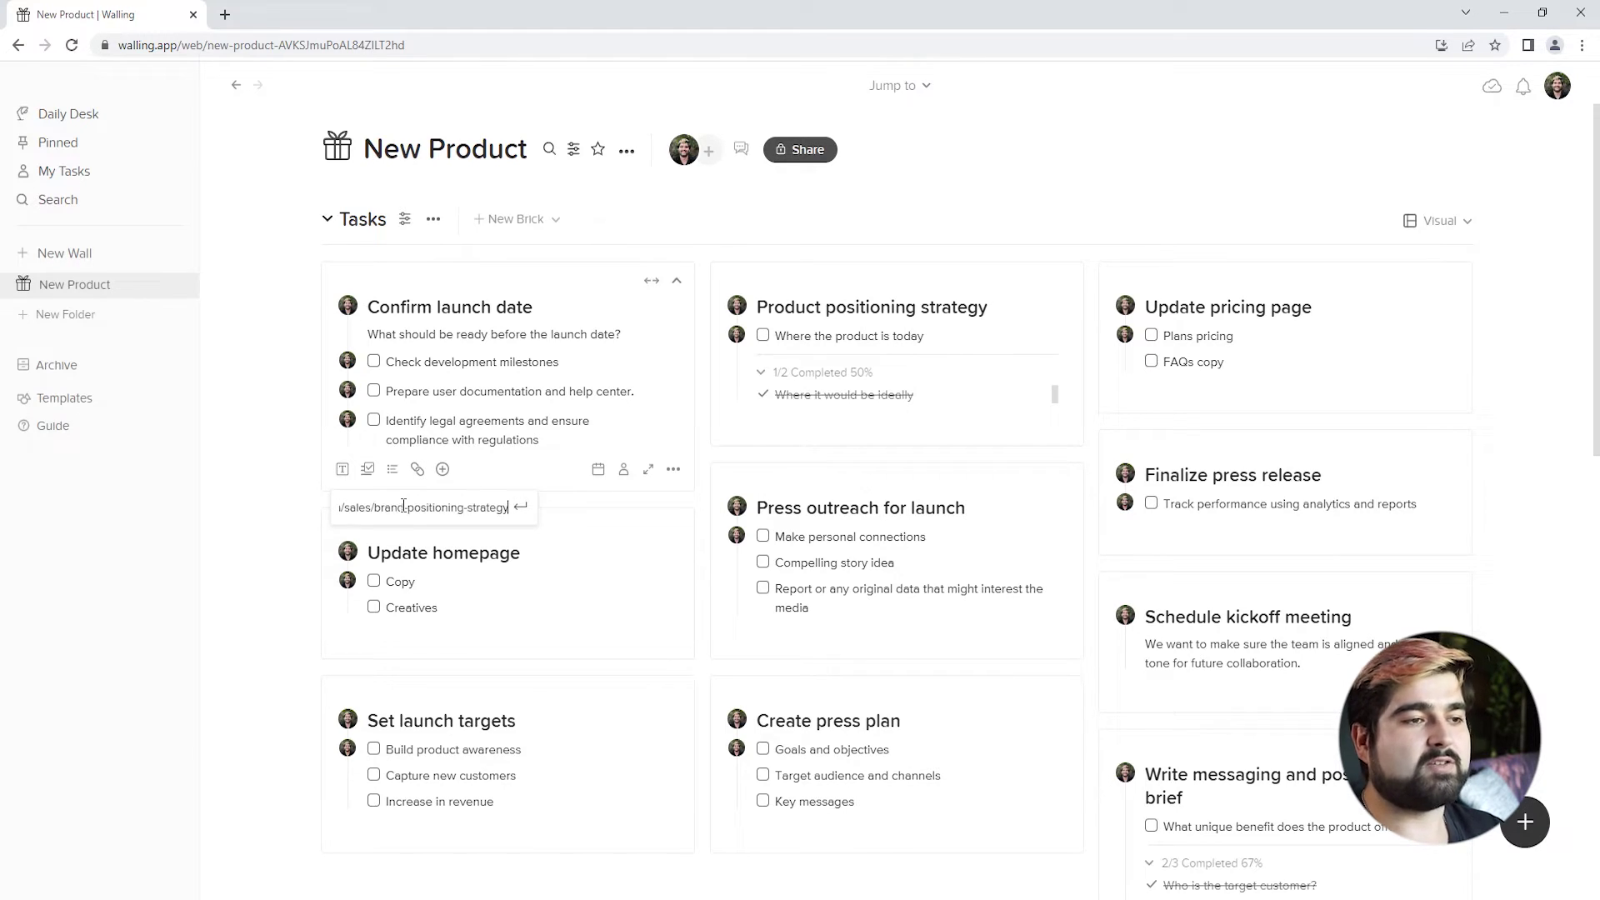
pyautogui.press('Return')
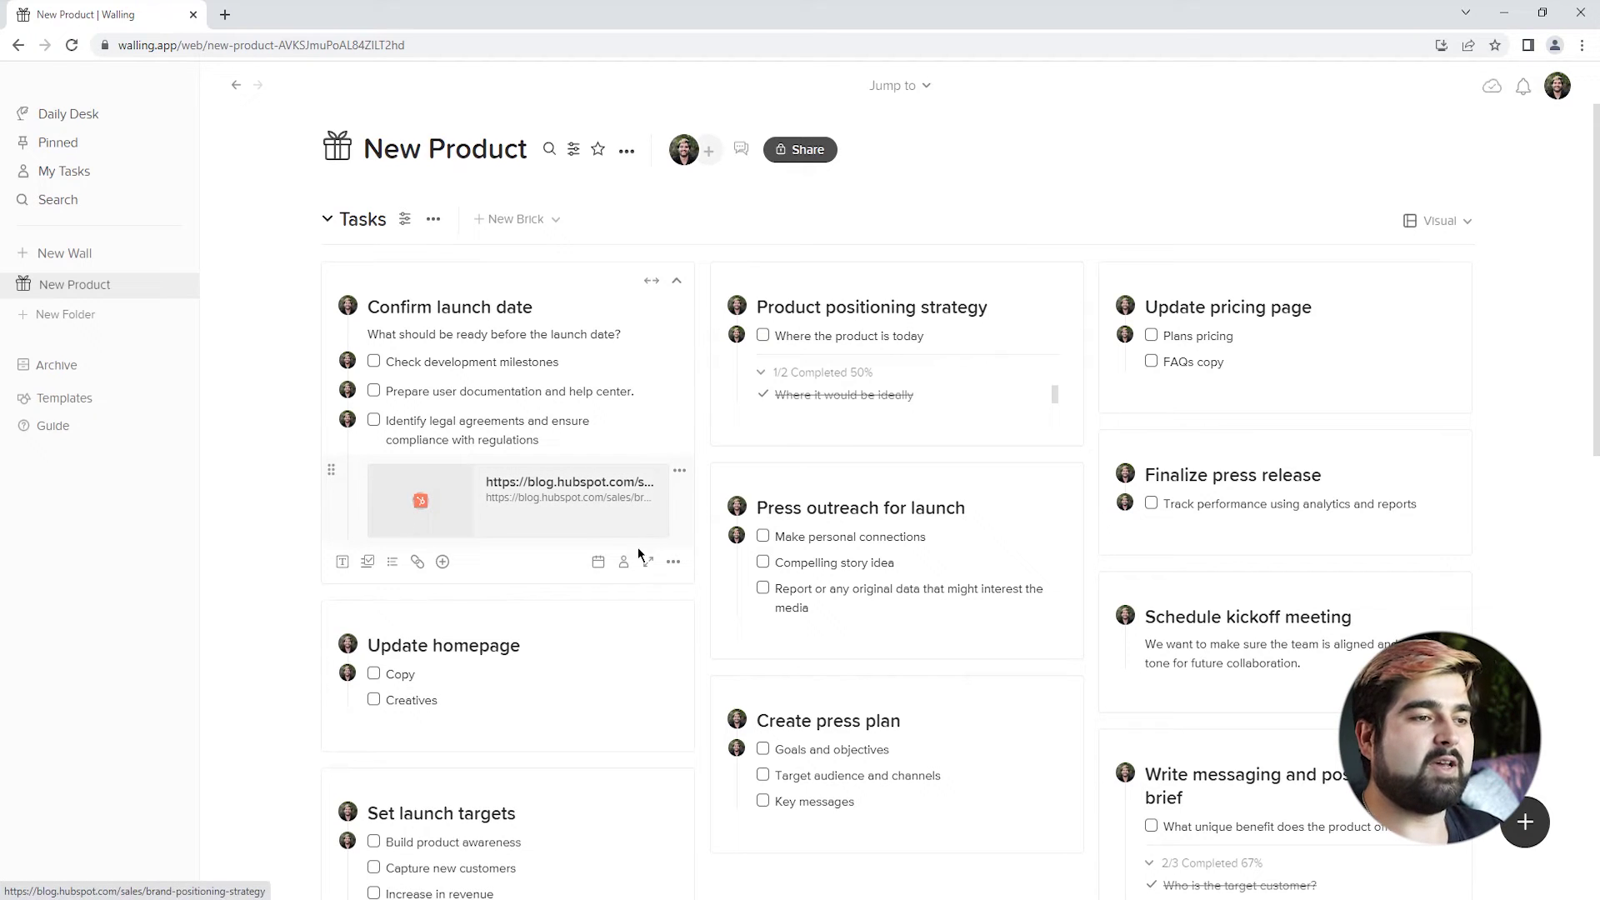
pyautogui.click(537, 512)
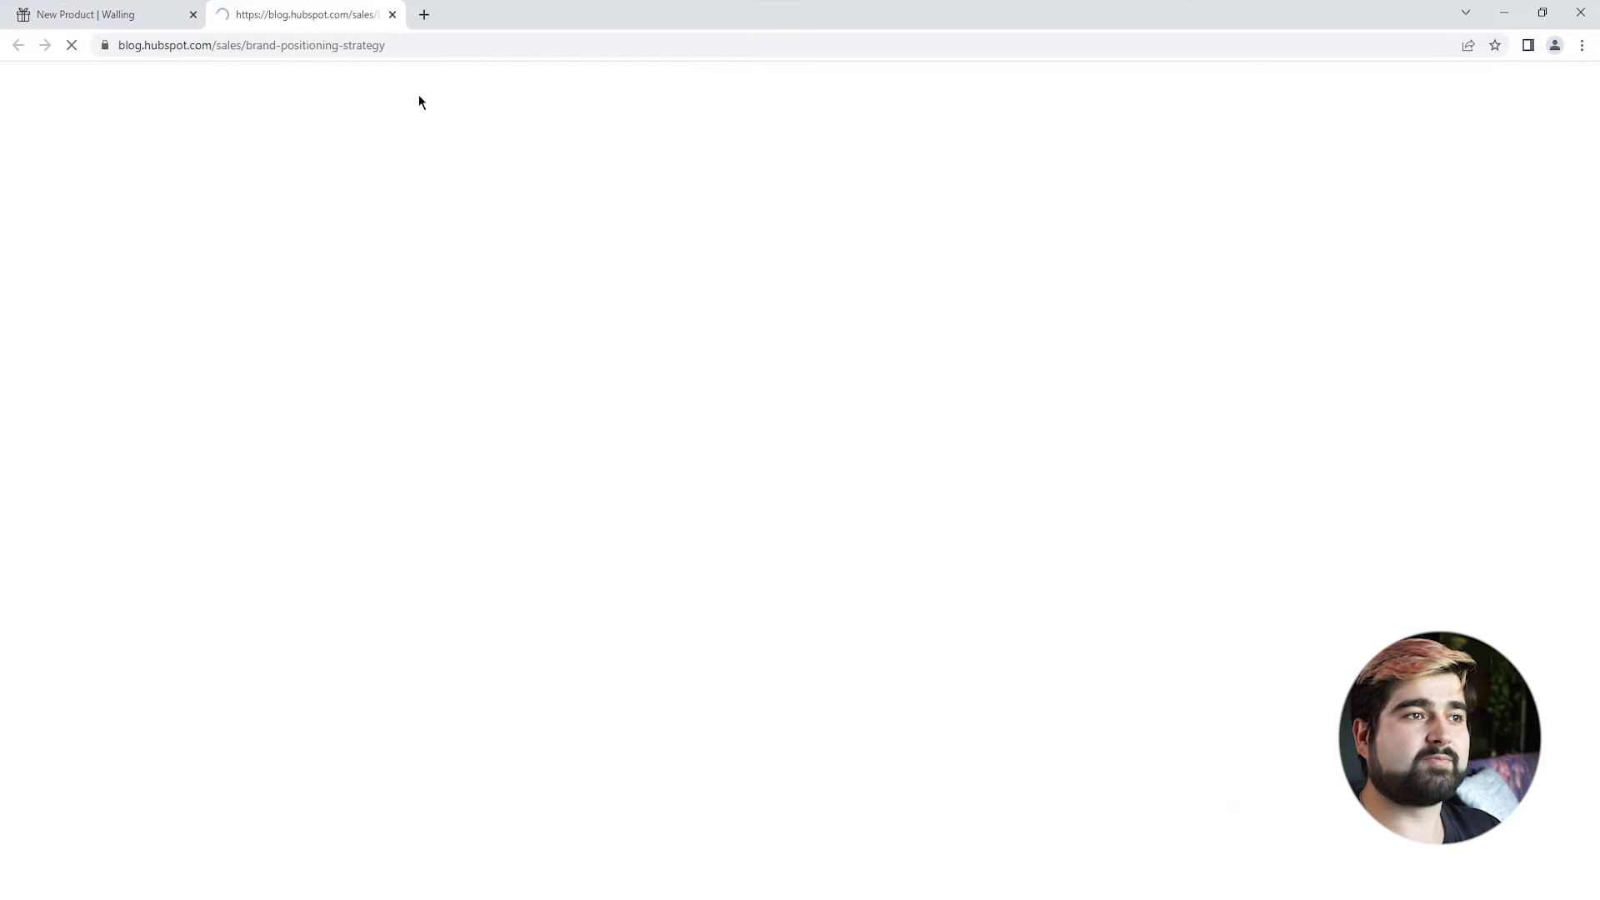
pyautogui.click(393, 15)
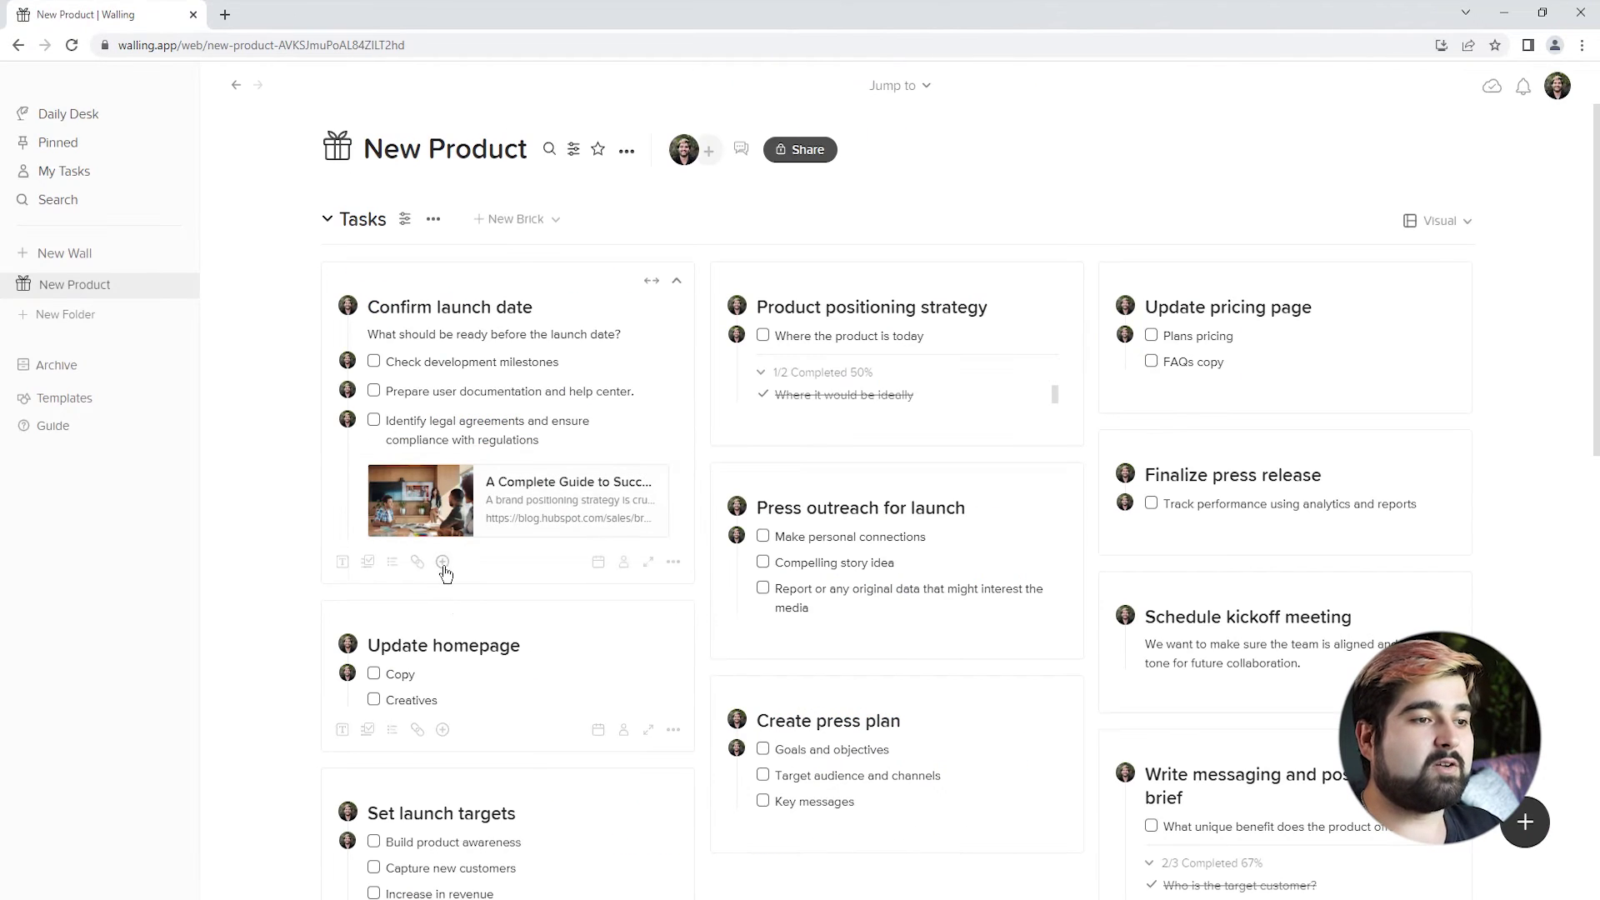
# Step: Attach the file example_file.xls to the Confirm launch date brick below the embedded link
pyautogui.click(443, 562)
pyautogui.click(611, 550)
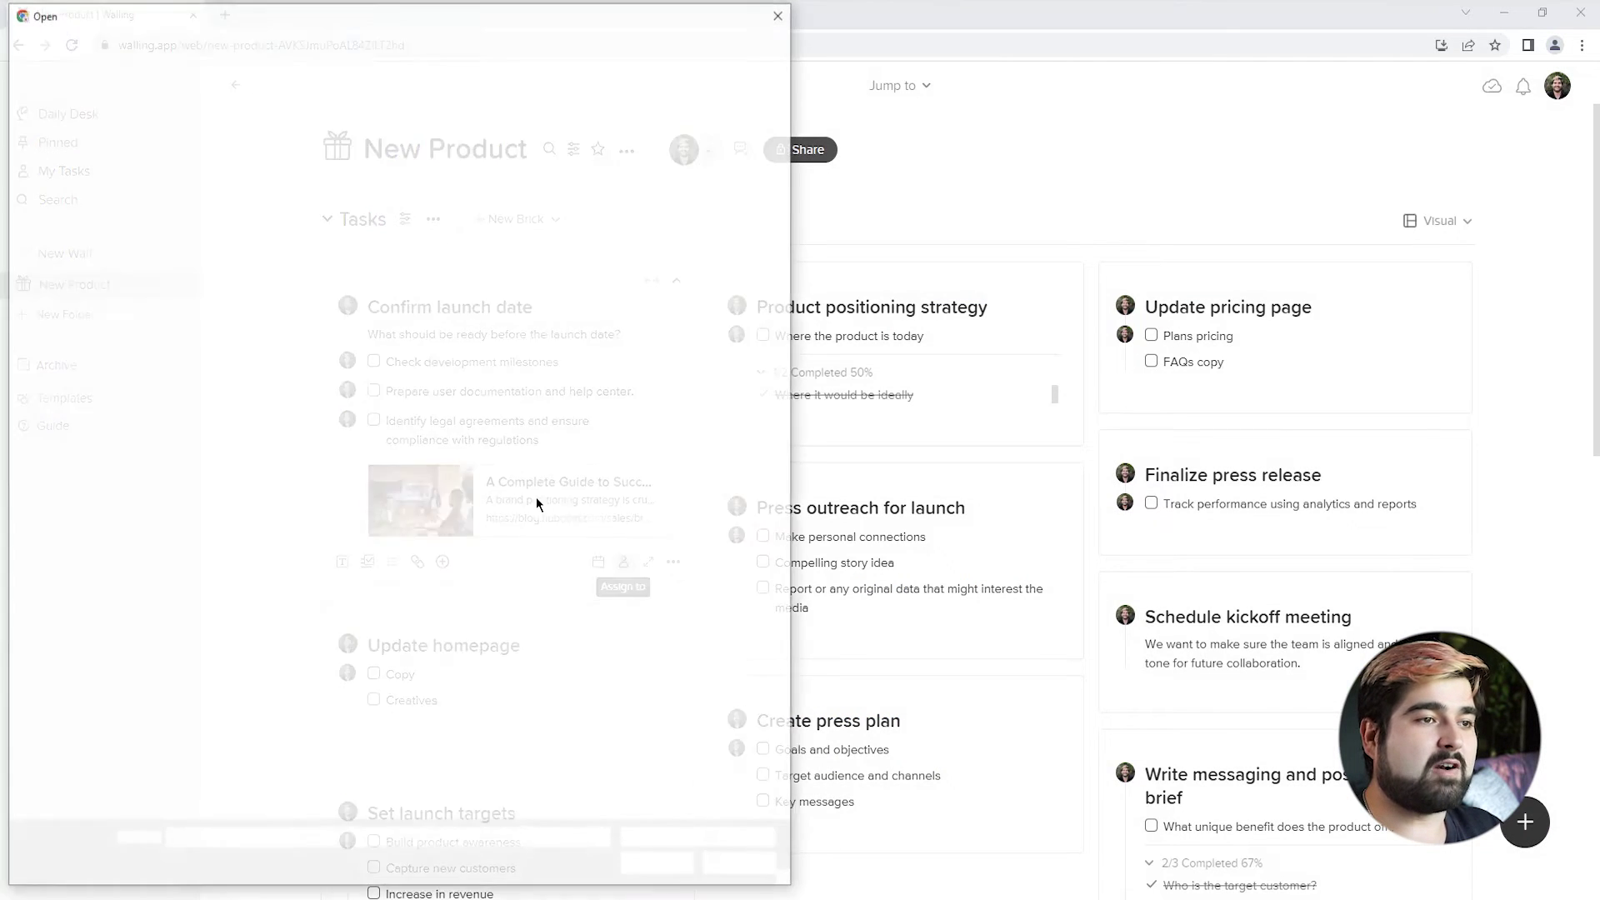
pyautogui.doubleClick(233, 183)
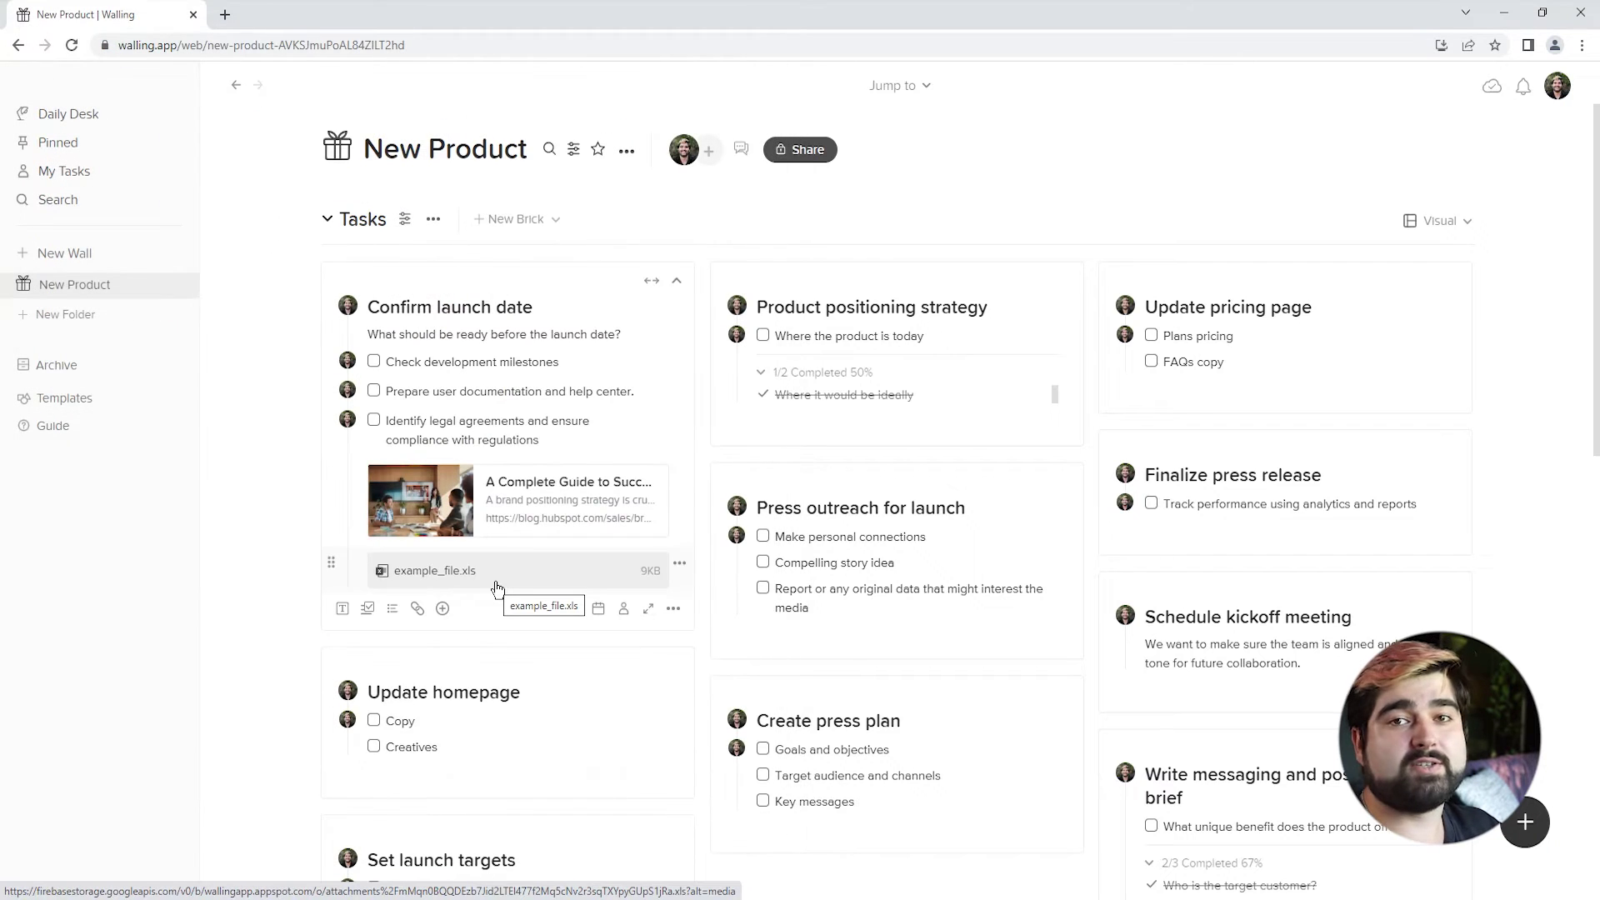
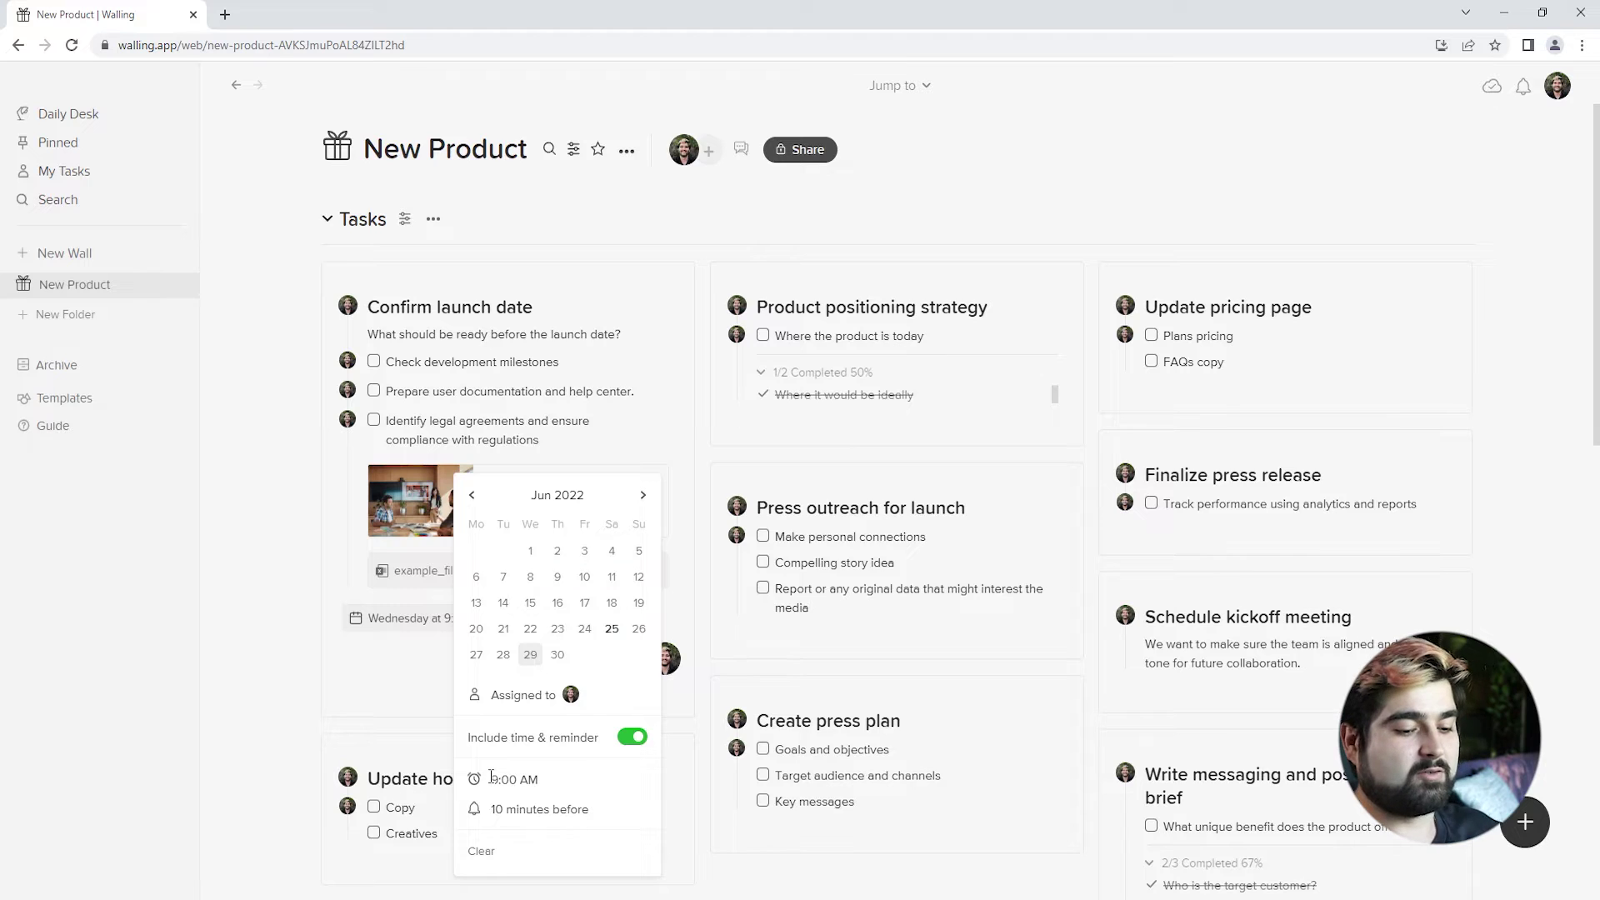
# Step: Set the due time of the Confirm launch date brick to 11:00 AM
pyautogui.press('Up')
pyautogui.press('Up')
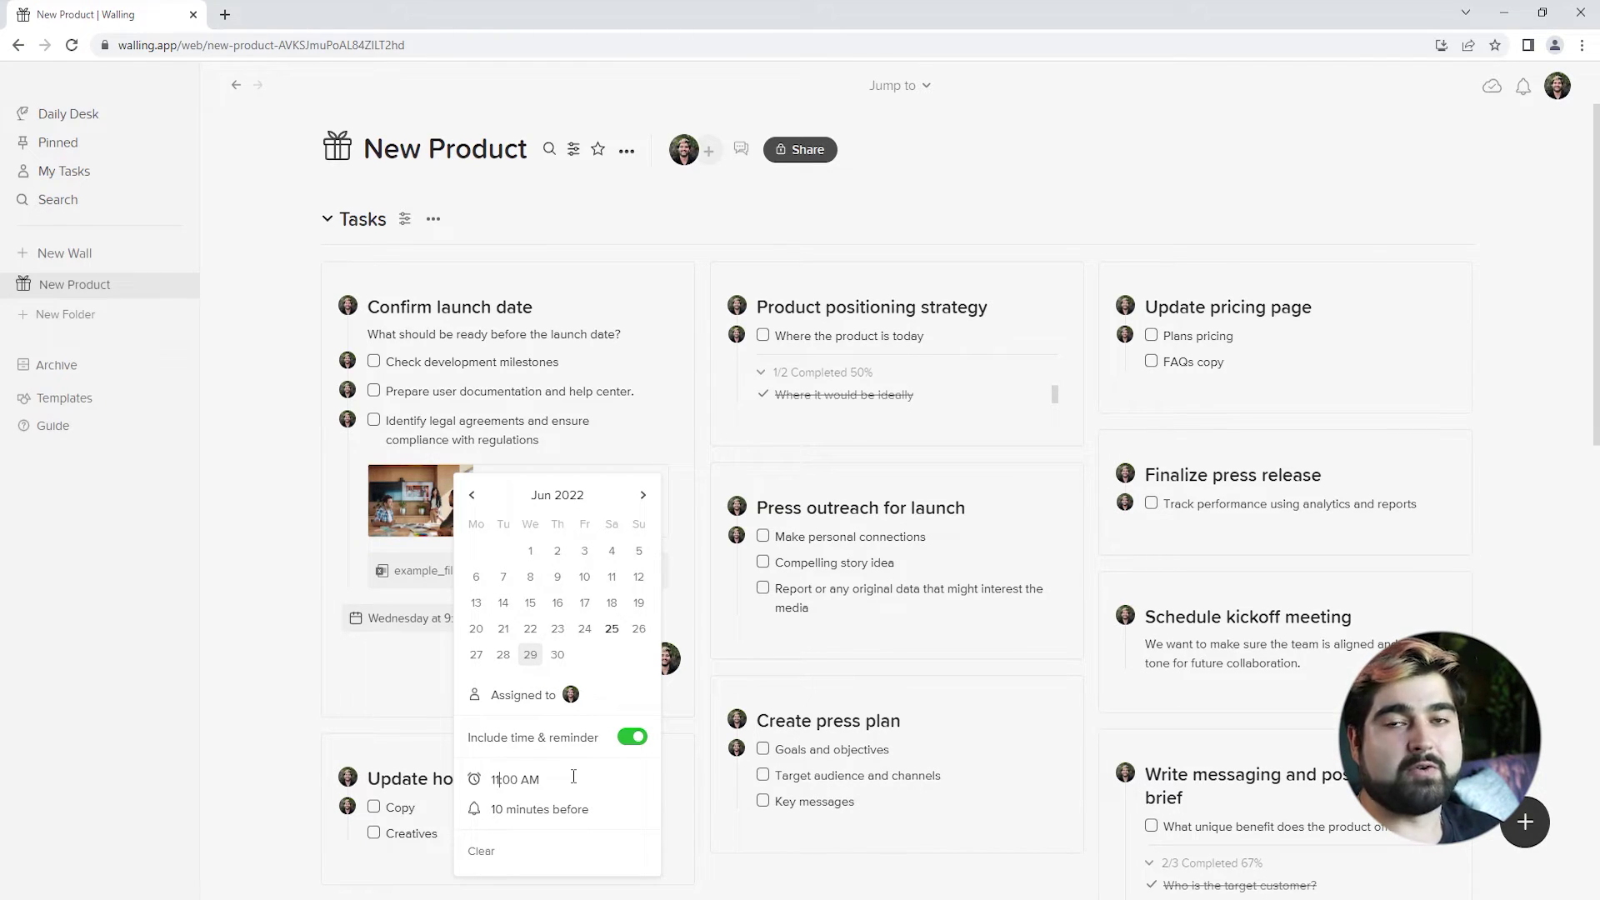
pyautogui.press('Return')
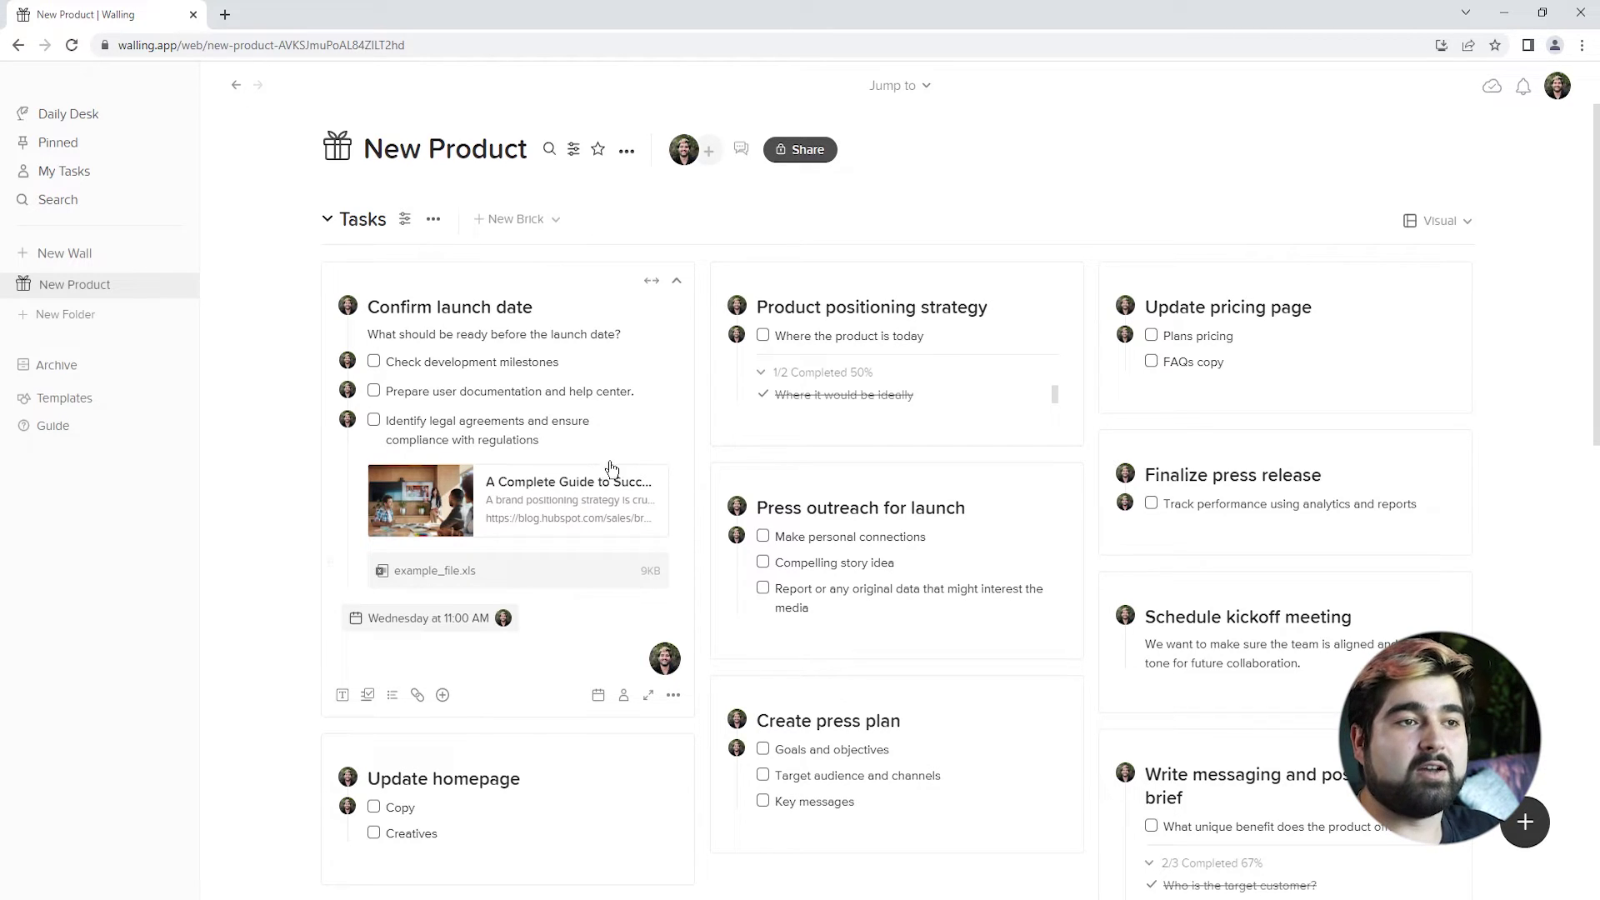
# Step: Examine the New Product wall's shareable link and member invitation options, leaving them as they are
pyautogui.click(710, 150)
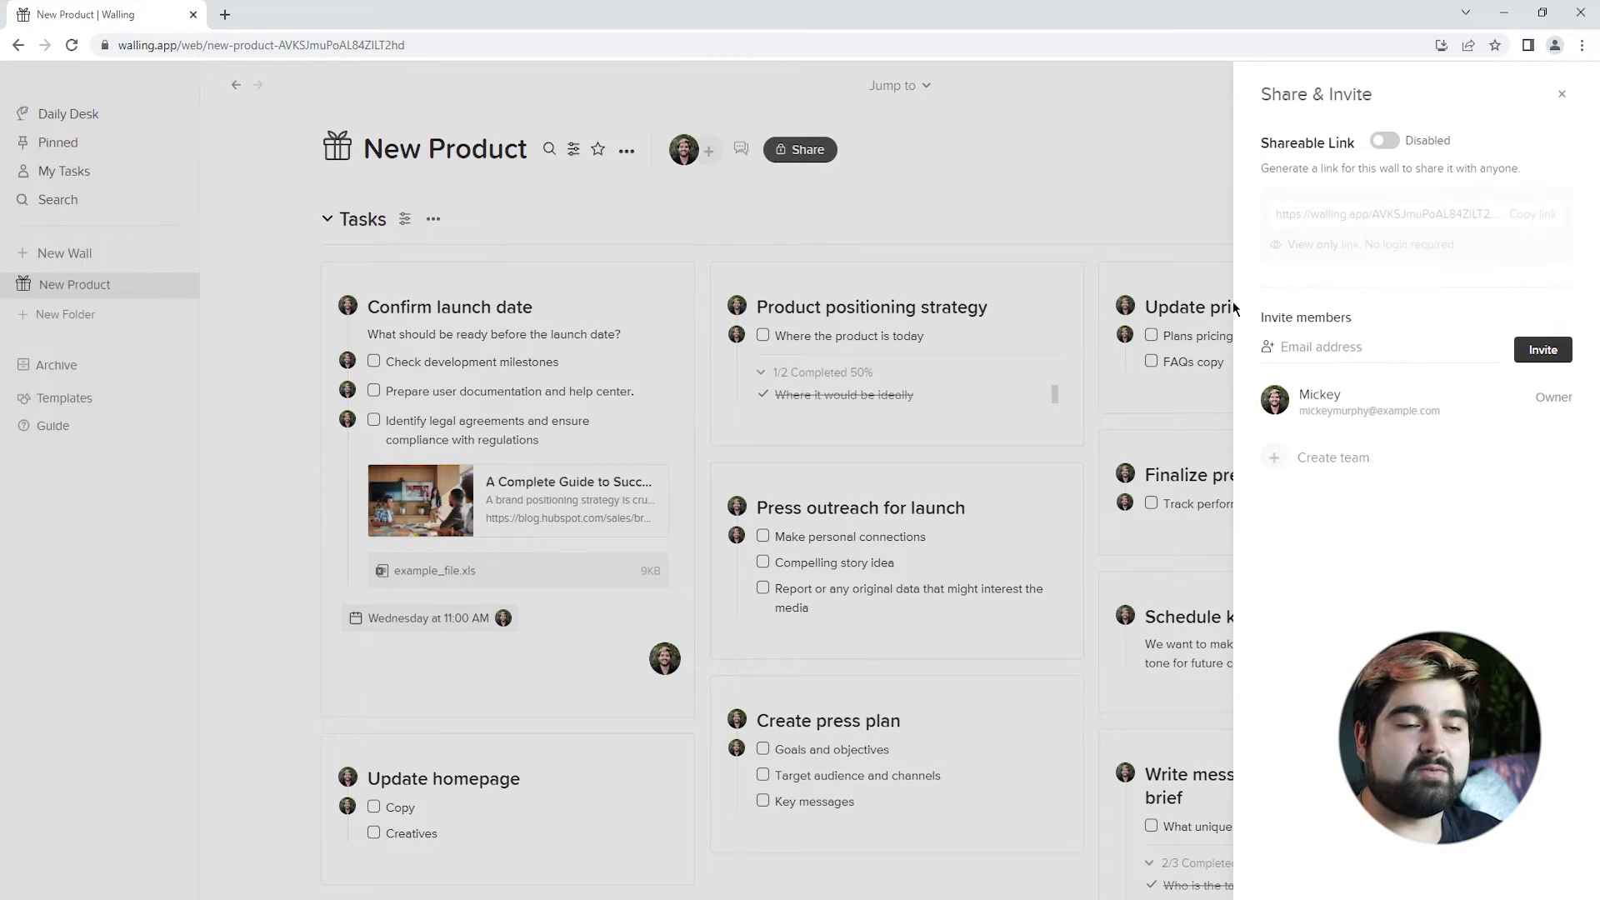
pyautogui.click(1097, 203)
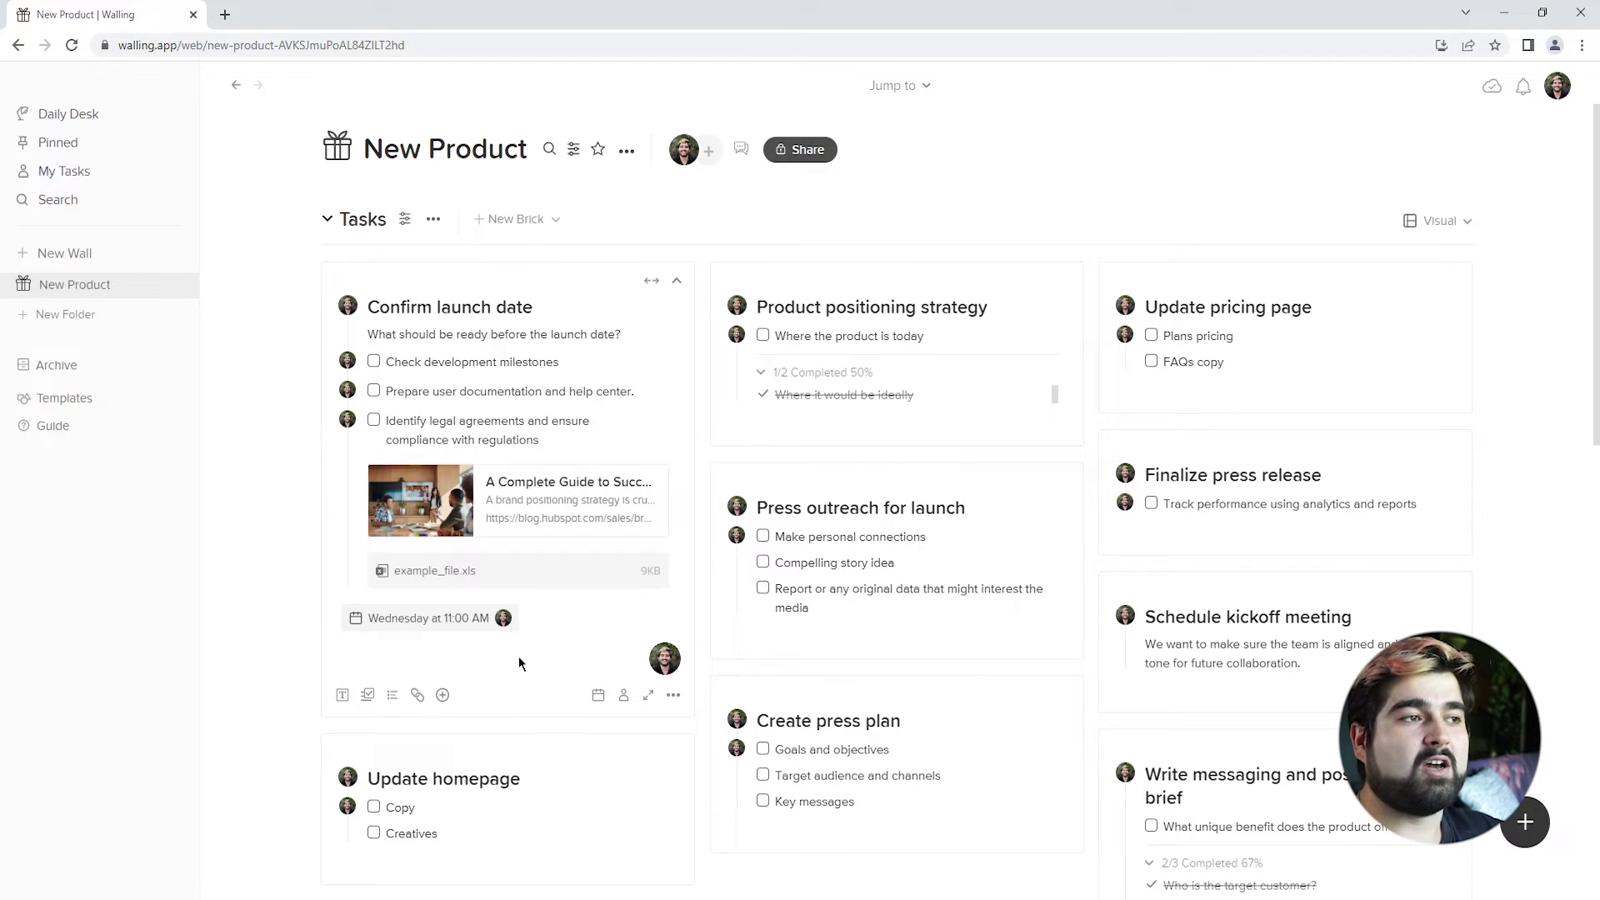
# Step: Mark the Confirm launch date brick as complete from the My Tasks page
pyautogui.click(69, 181)
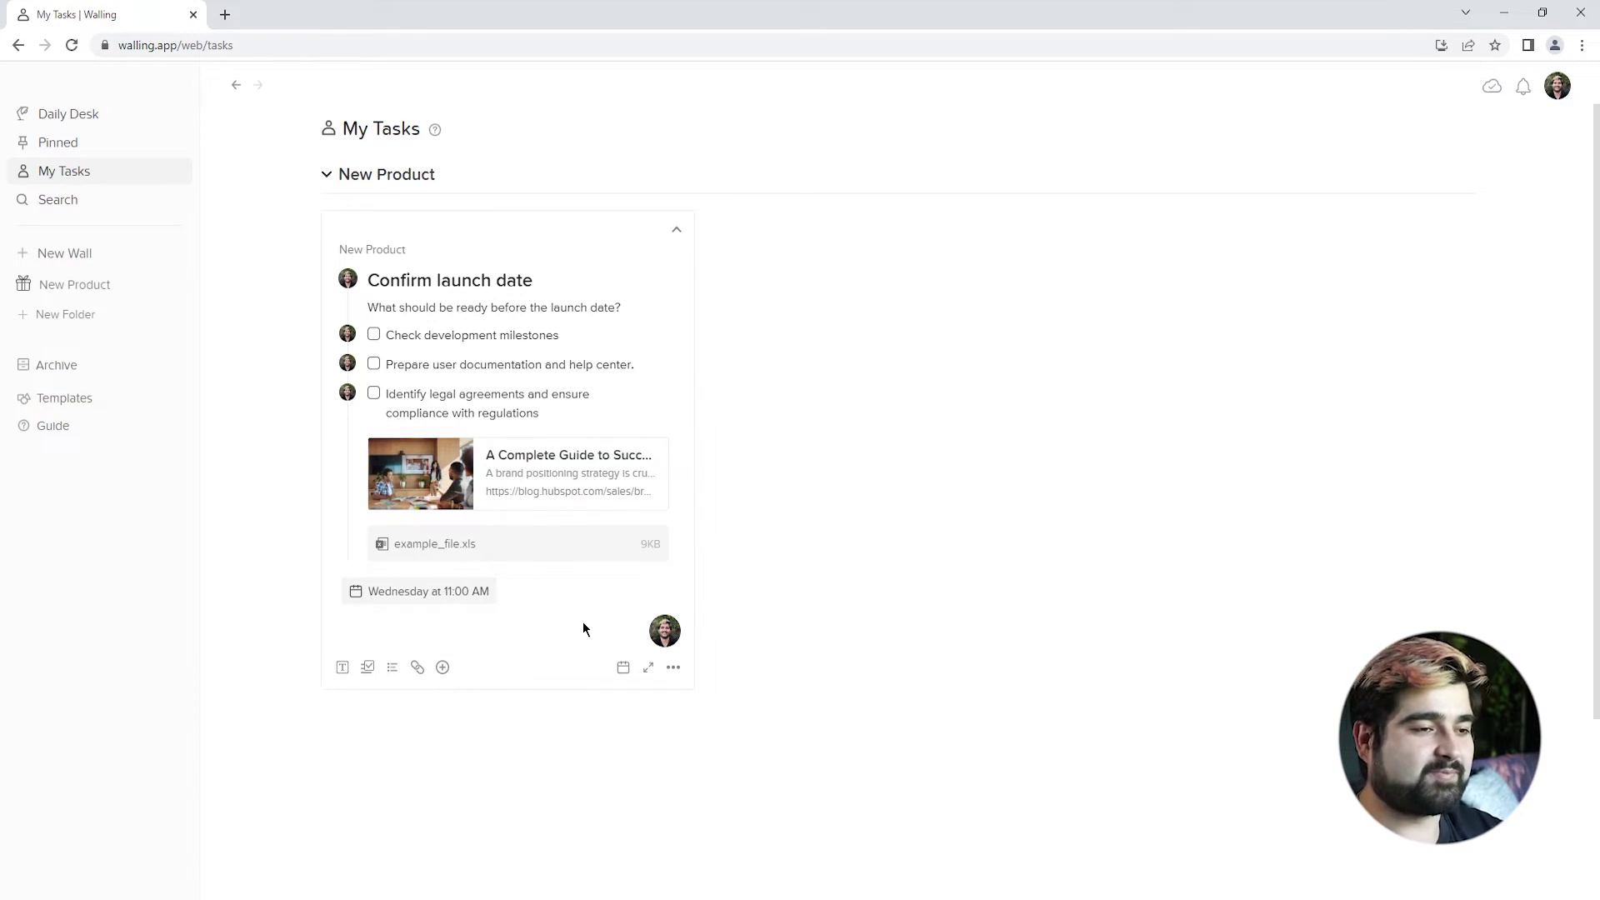
pyautogui.click(674, 670)
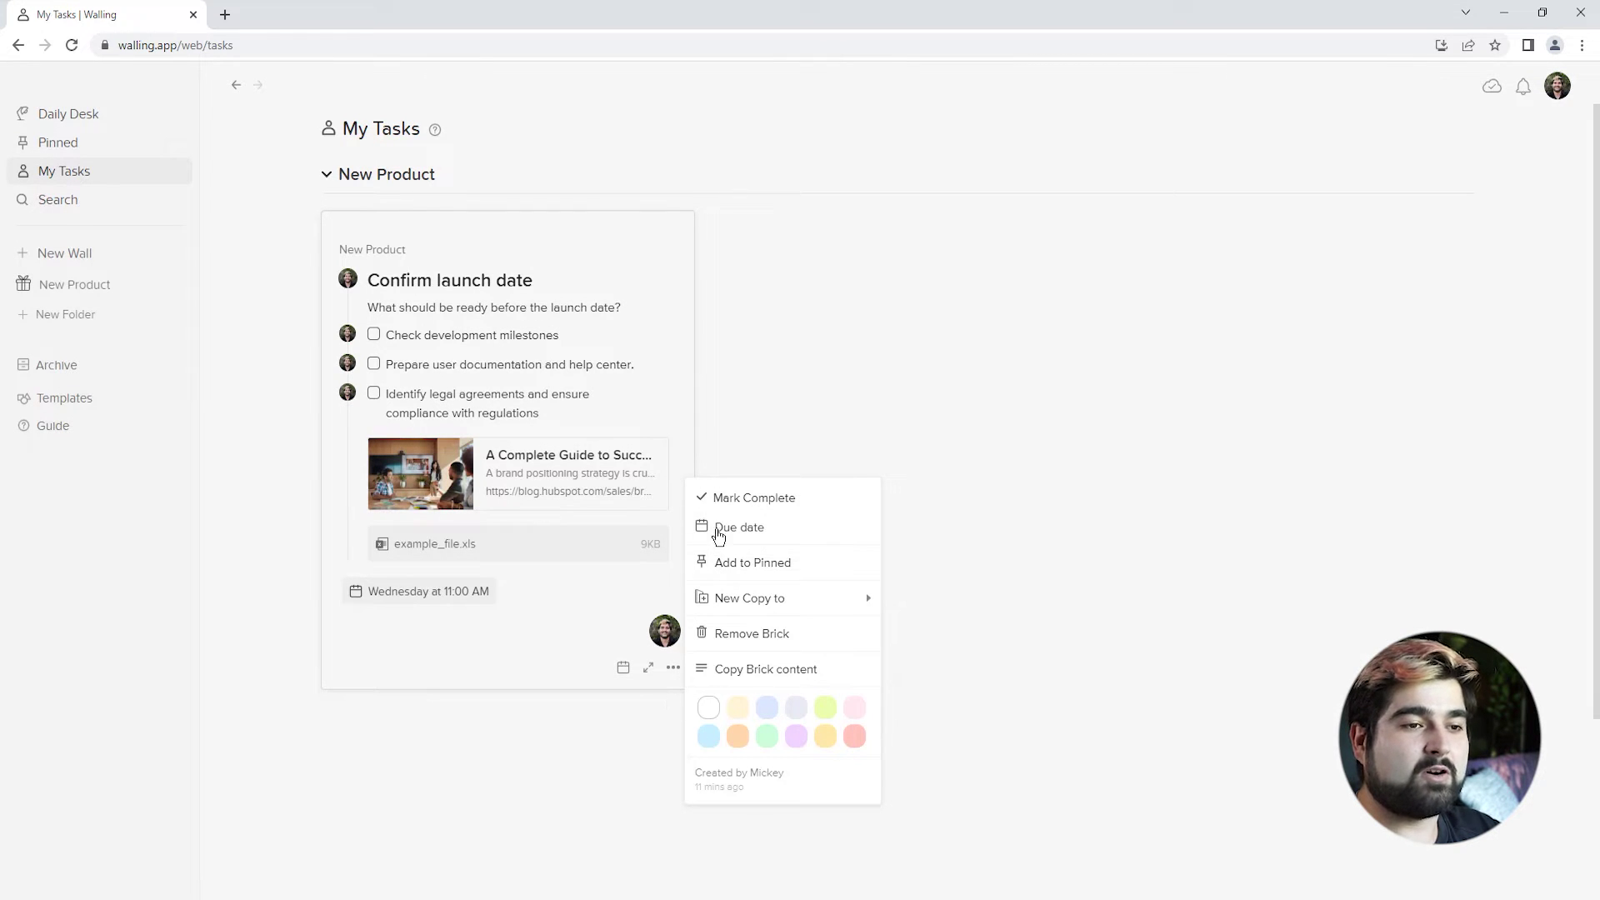
pyautogui.click(741, 498)
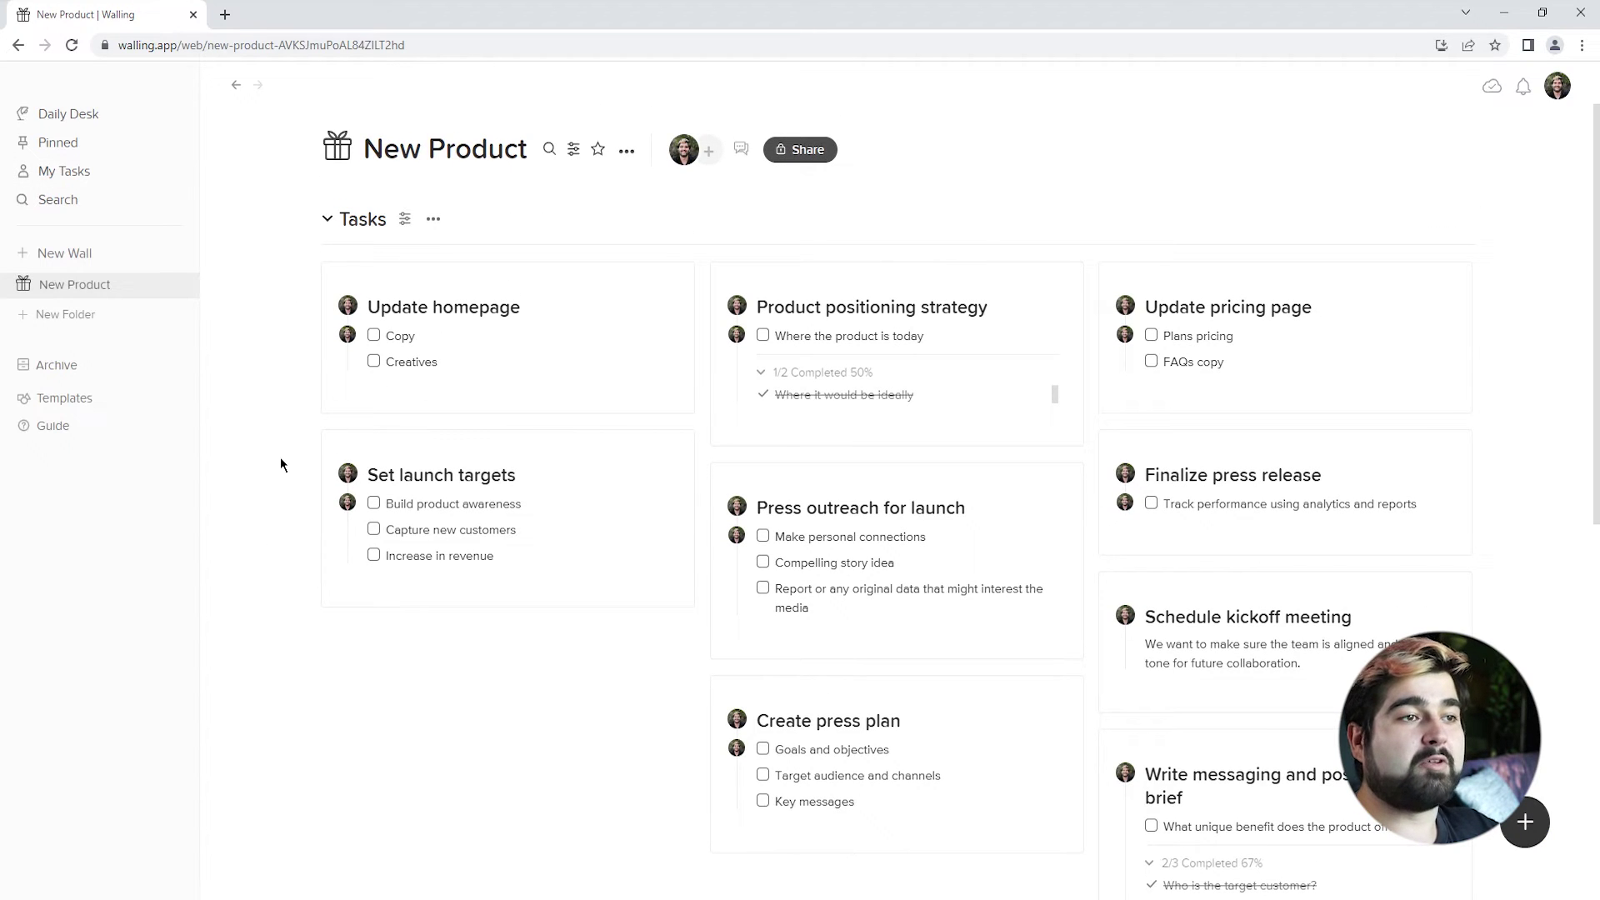
# Step: Show the completed bricks below the Tasks section of the New Product wall and look them over
pyautogui.scroll(-5, 362, 633)
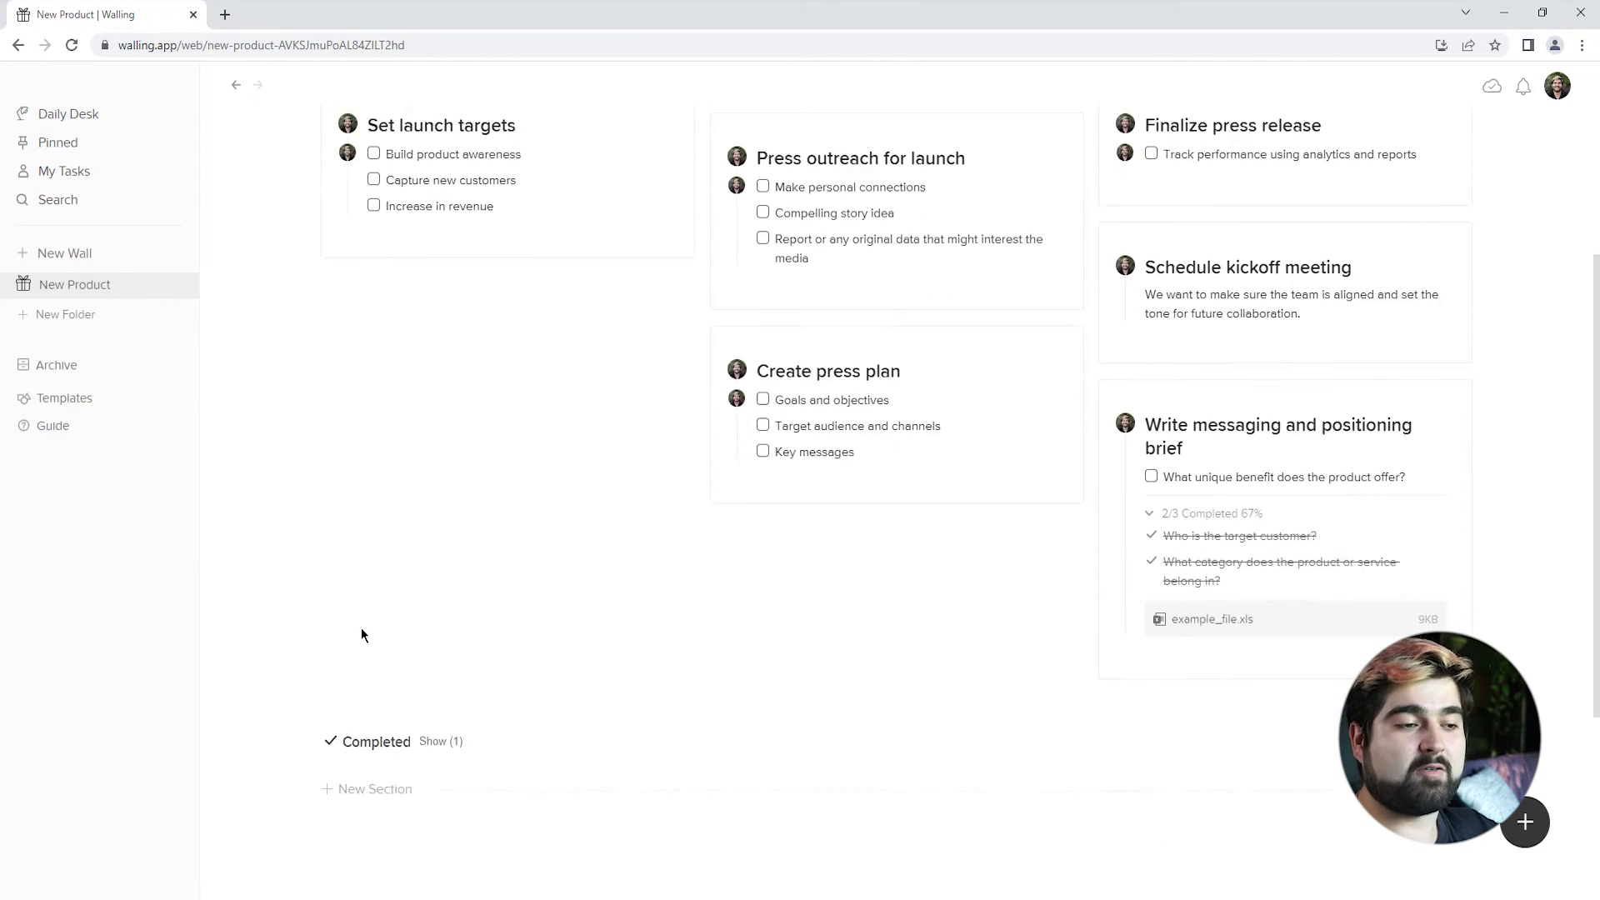
pyautogui.scroll(-3, 420, 675)
pyautogui.click(439, 402)
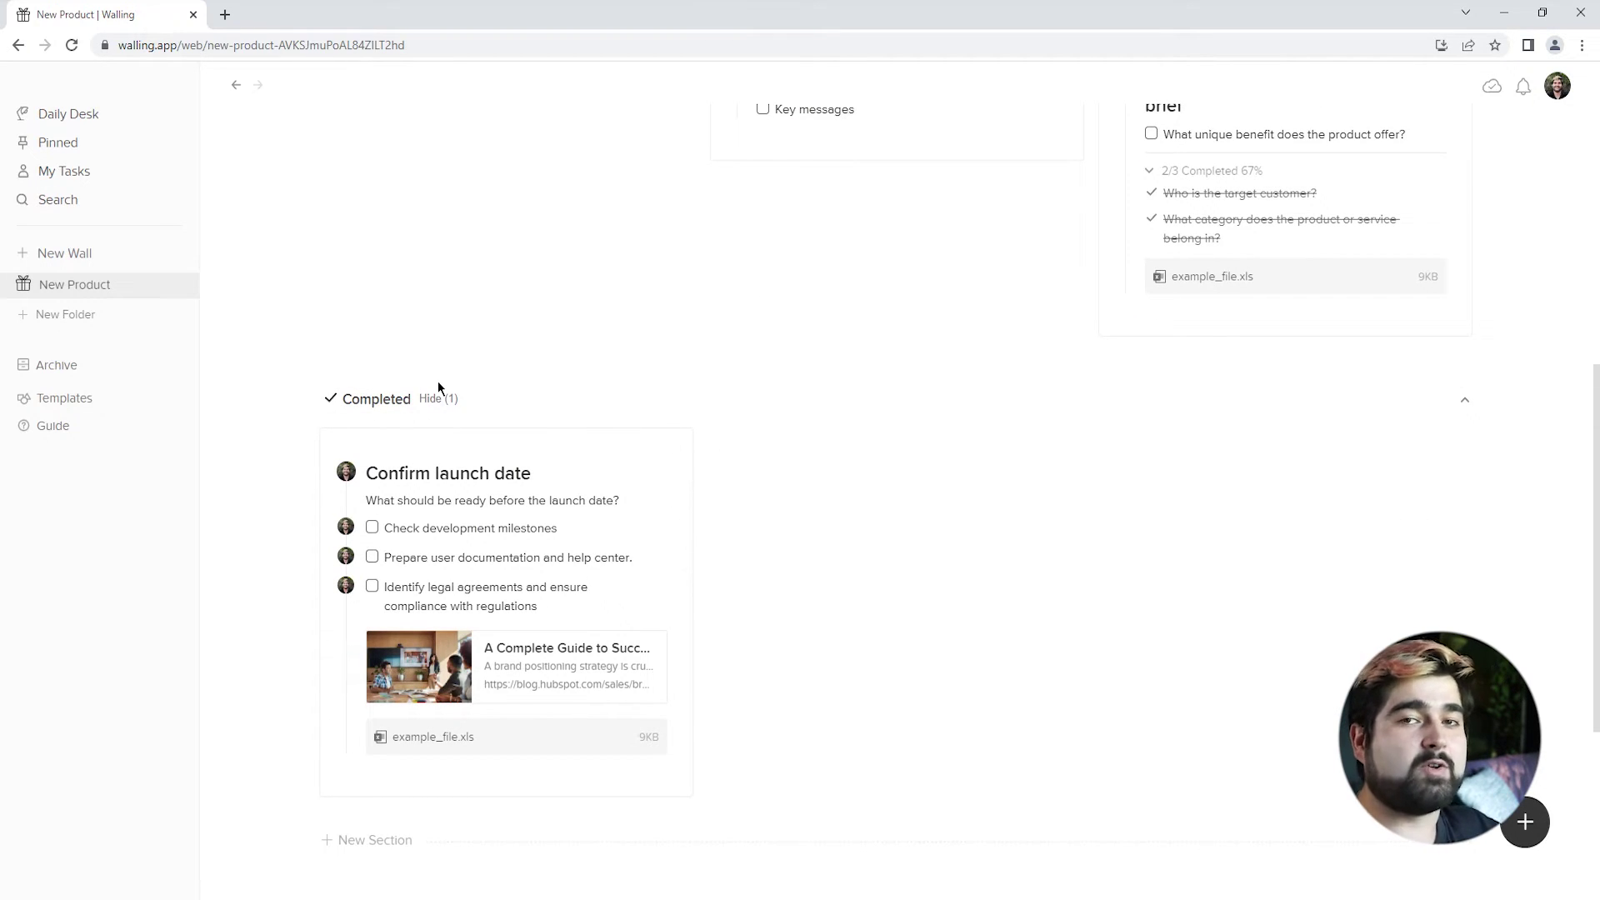
pyautogui.scroll(8, 308, 695)
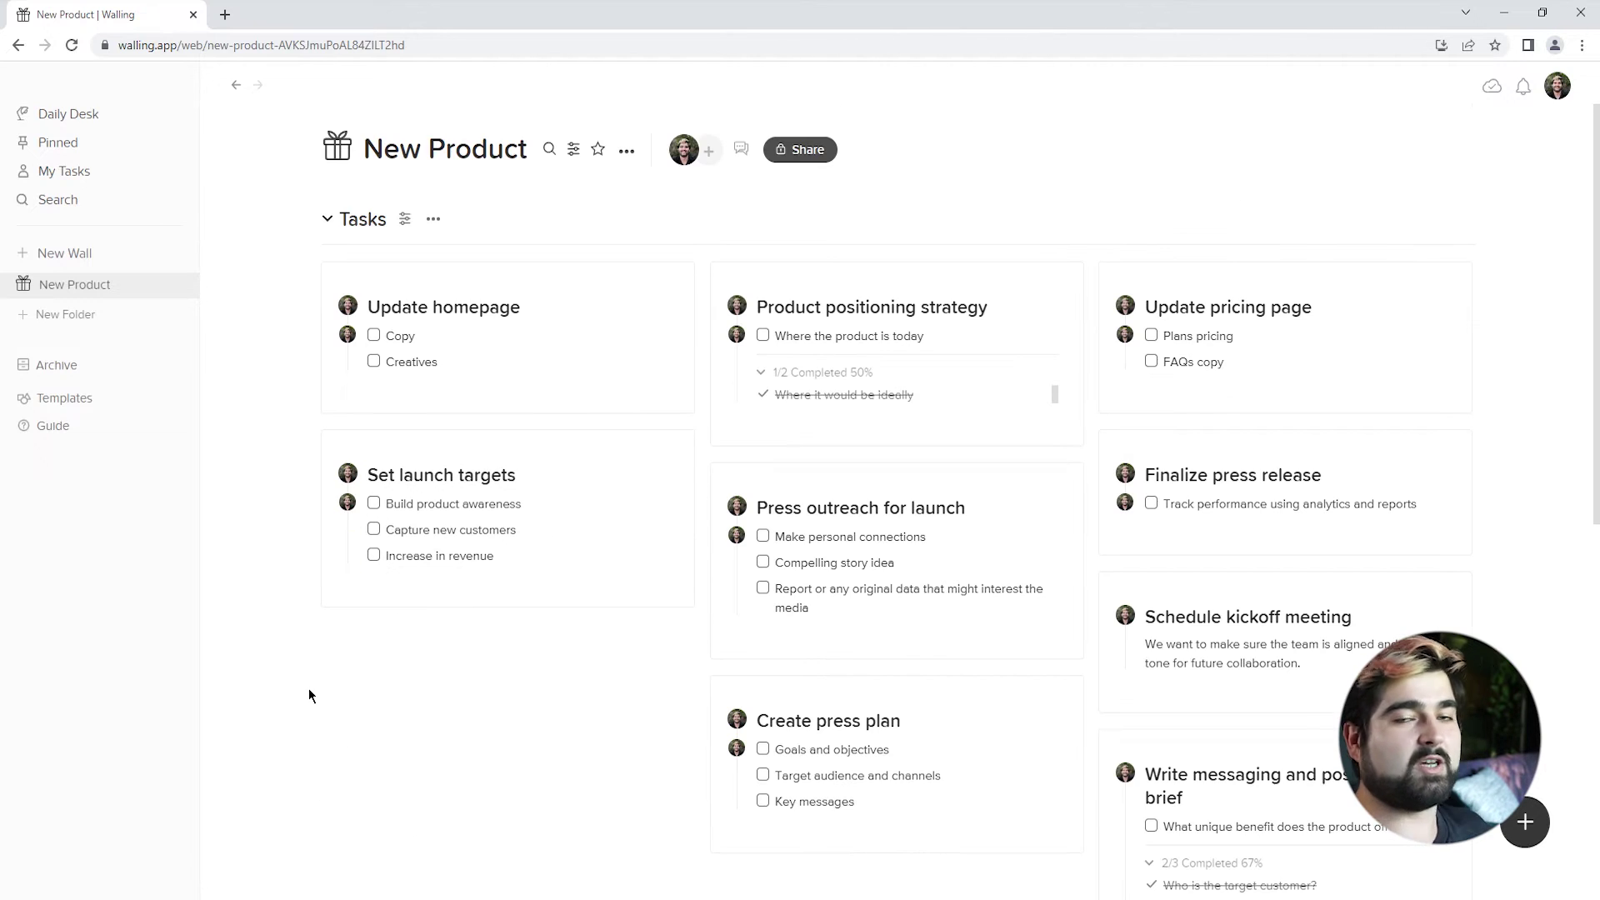
# Step: Color the Update homepage brick orange, the Set launch targets brick light blue, and the Product positioning strategy brick light green
pyautogui.moveTo(337, 698)
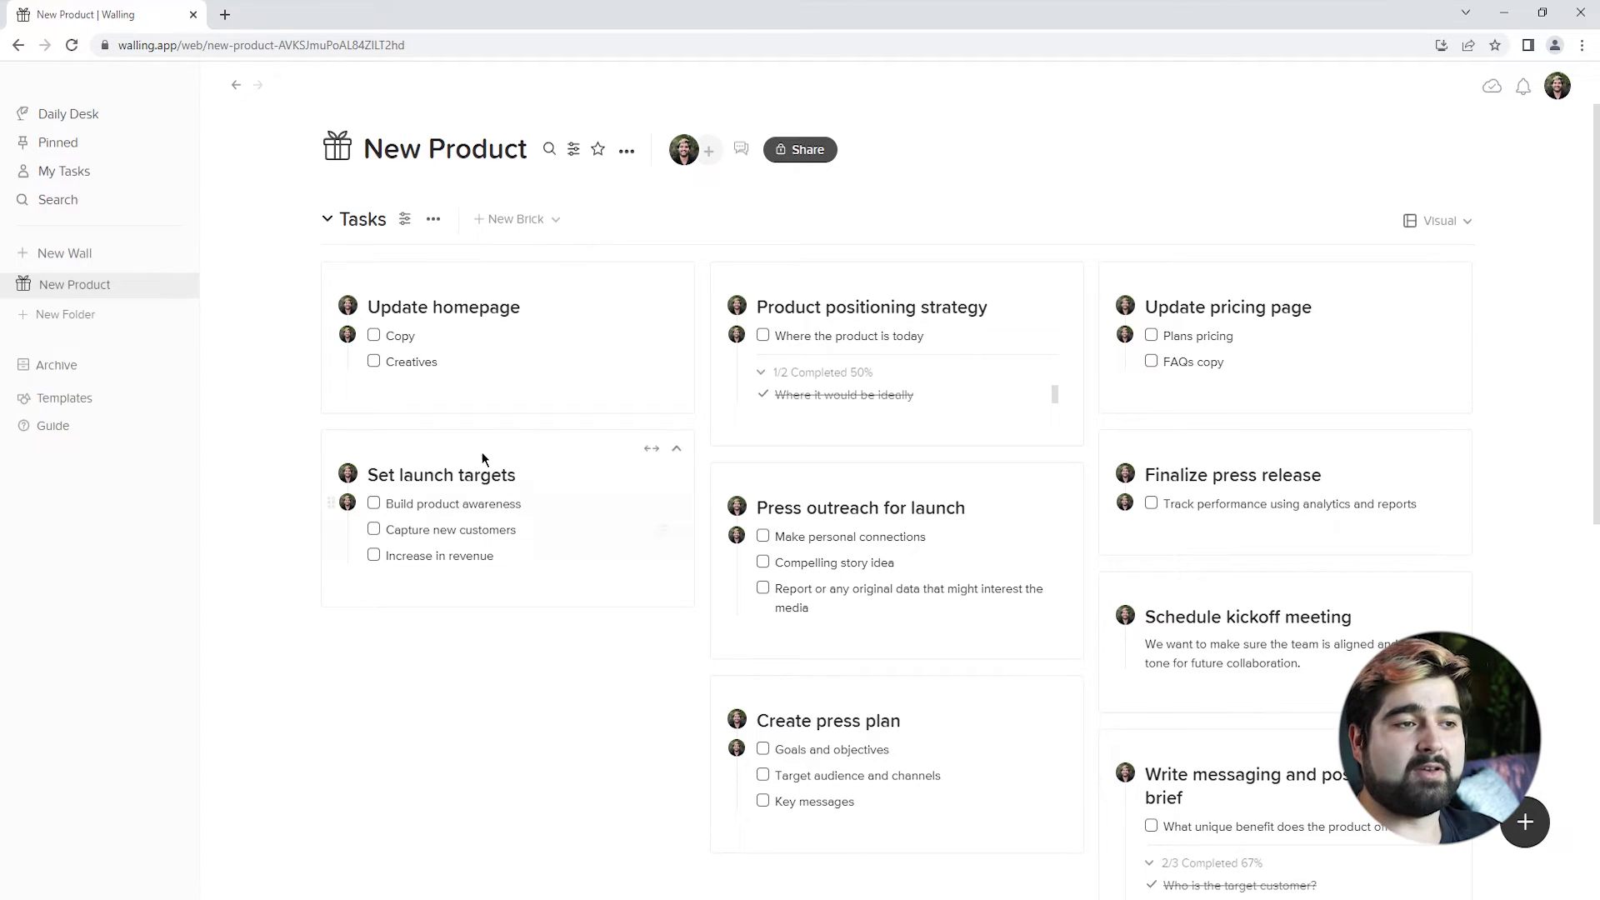
pyautogui.moveTo(561, 400)
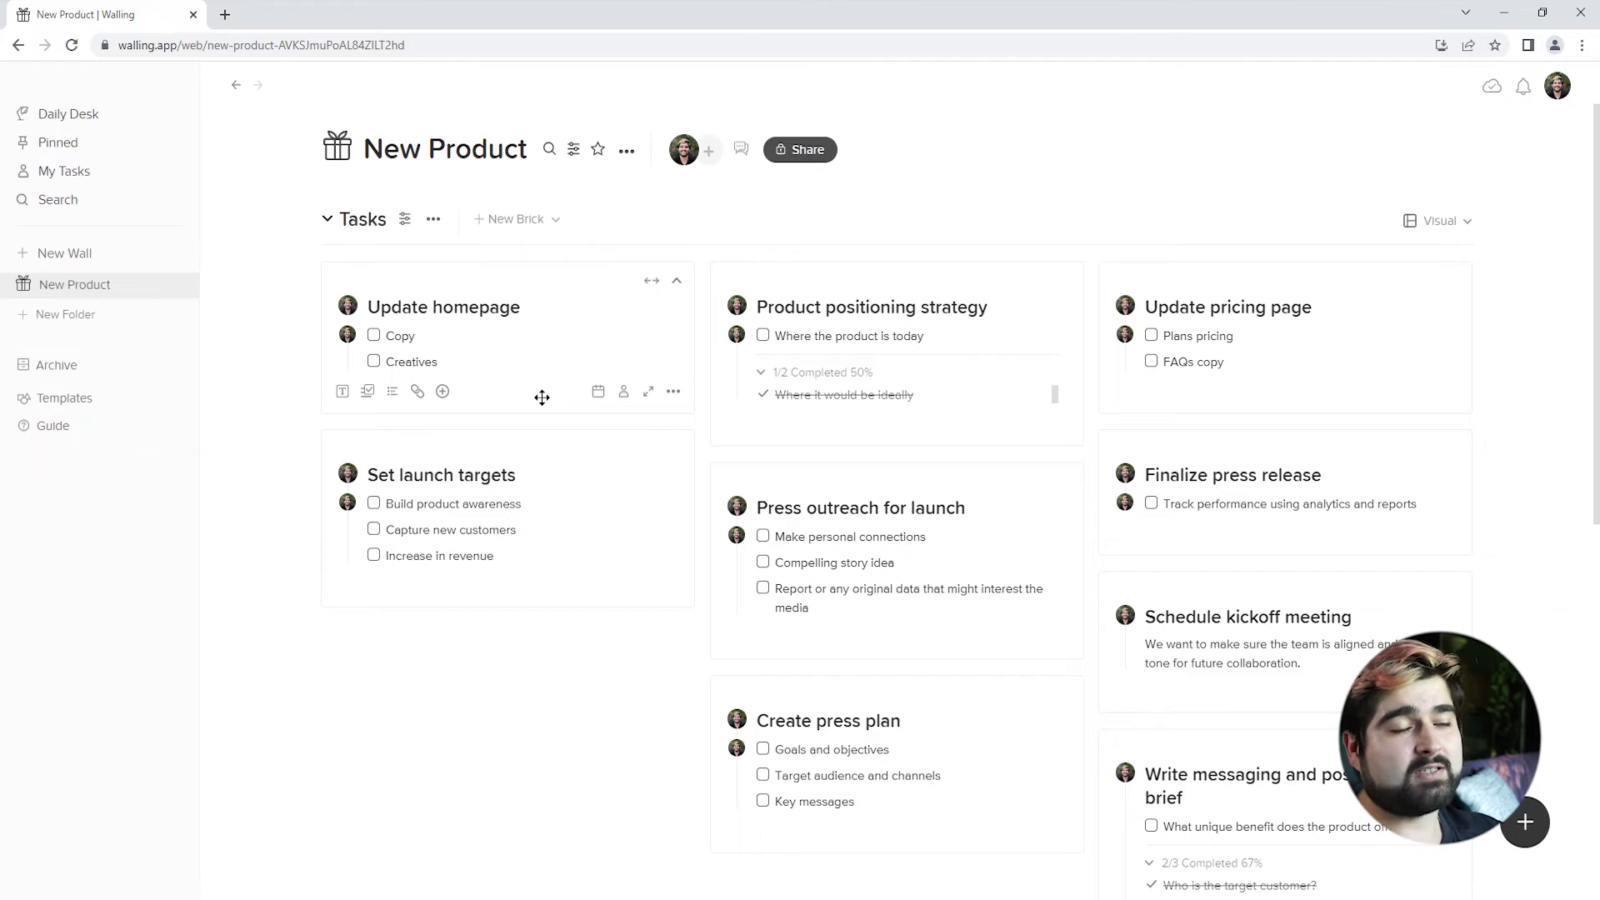
pyautogui.click(673, 392)
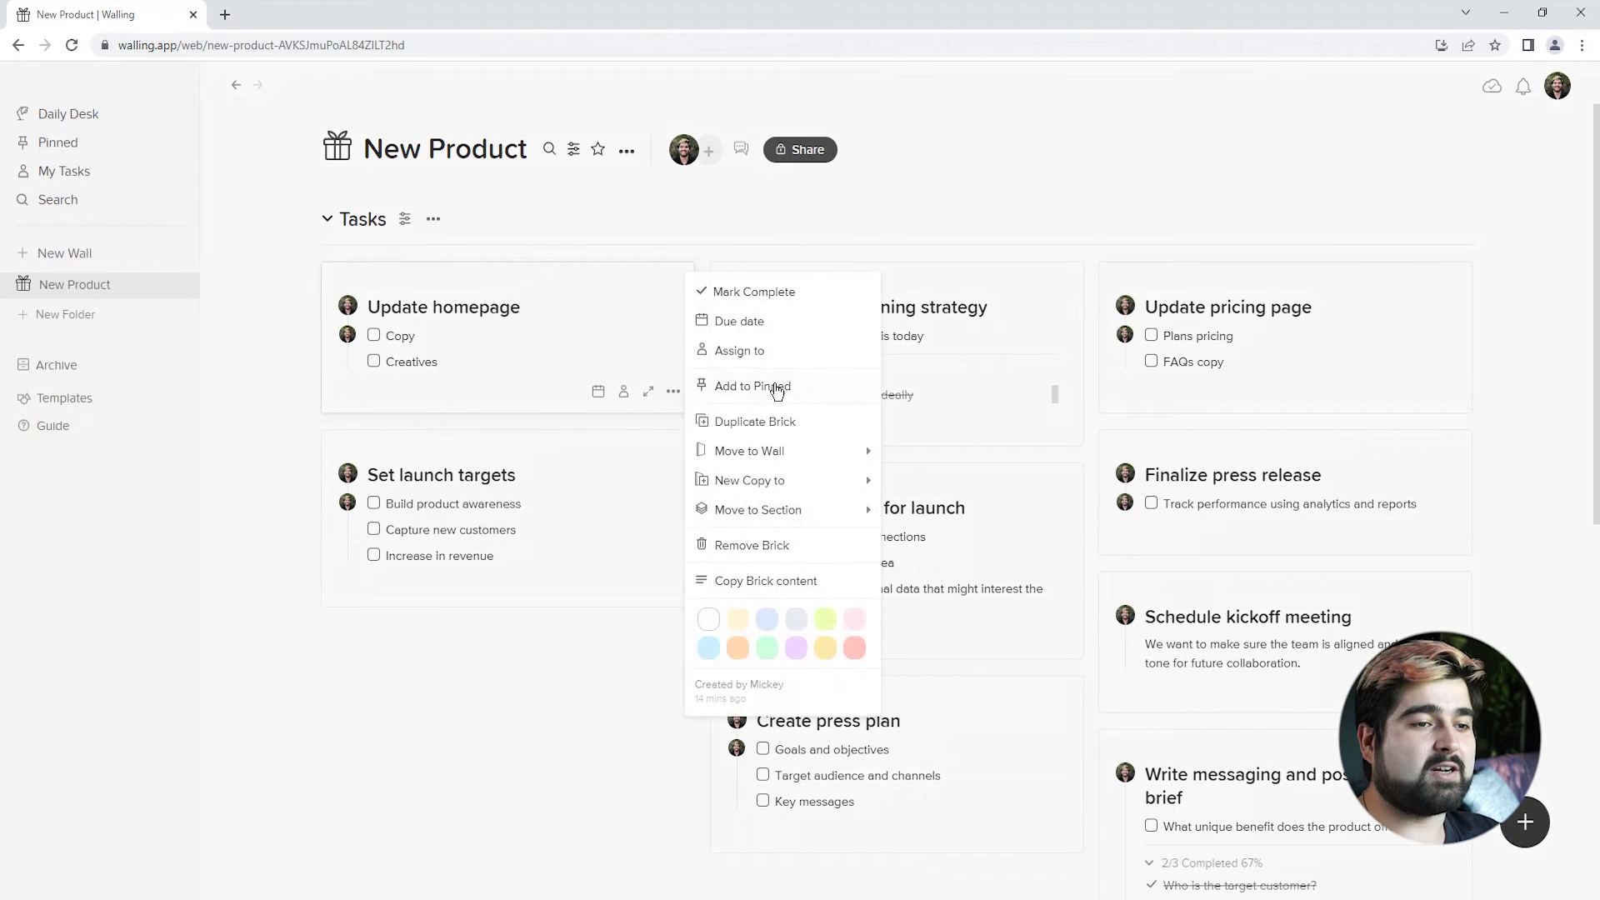
pyautogui.click(738, 653)
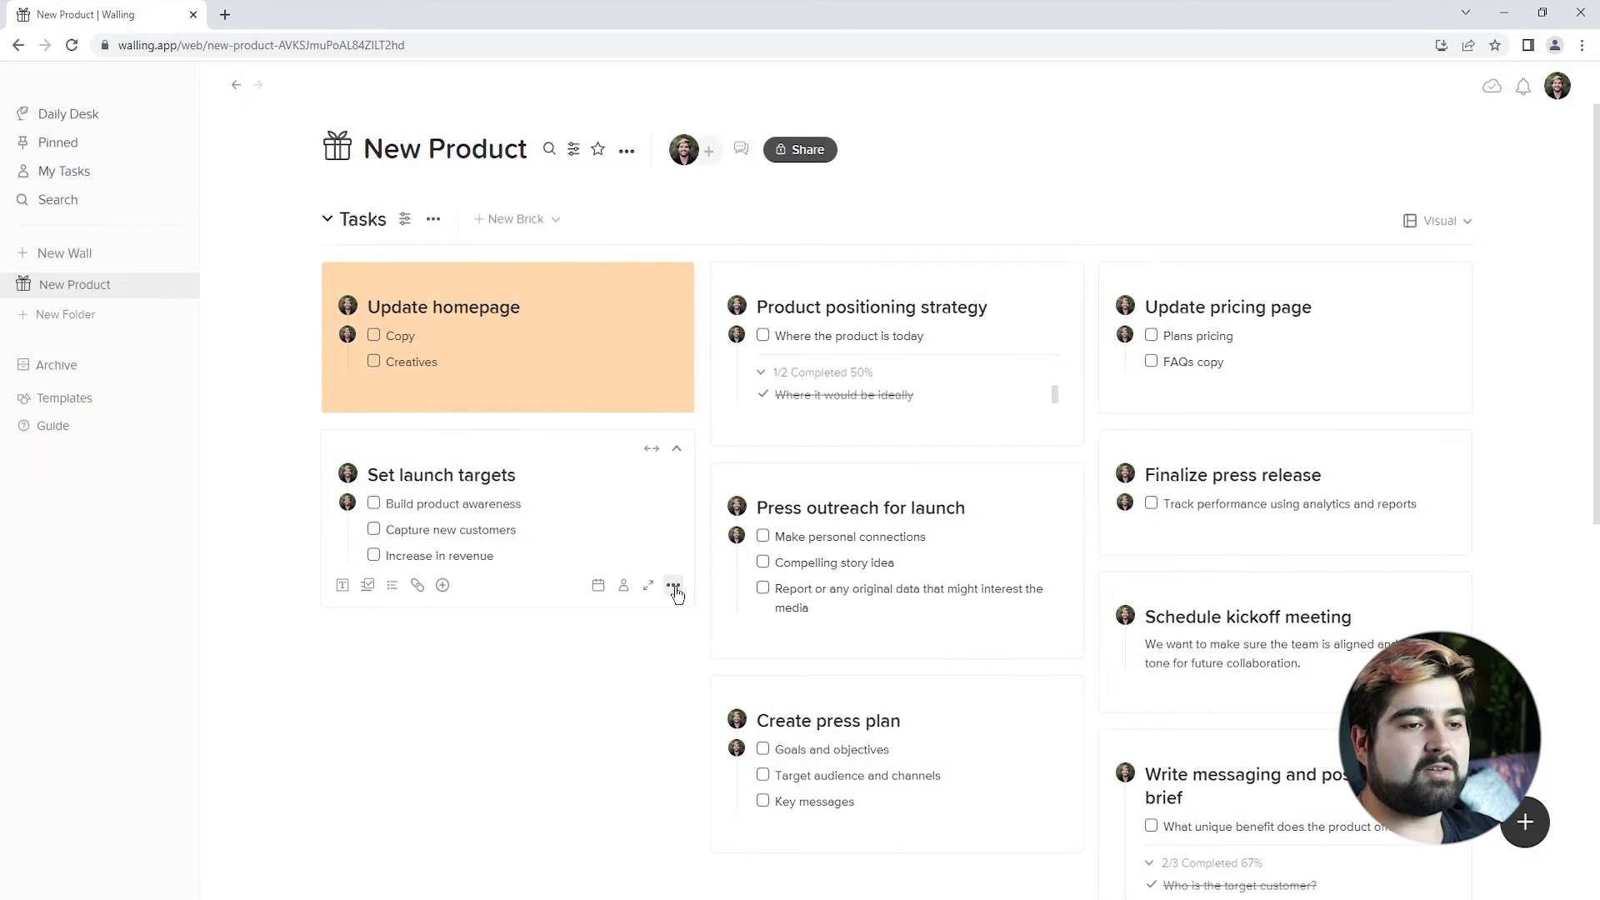
pyautogui.click(673, 587)
pyautogui.click(715, 741)
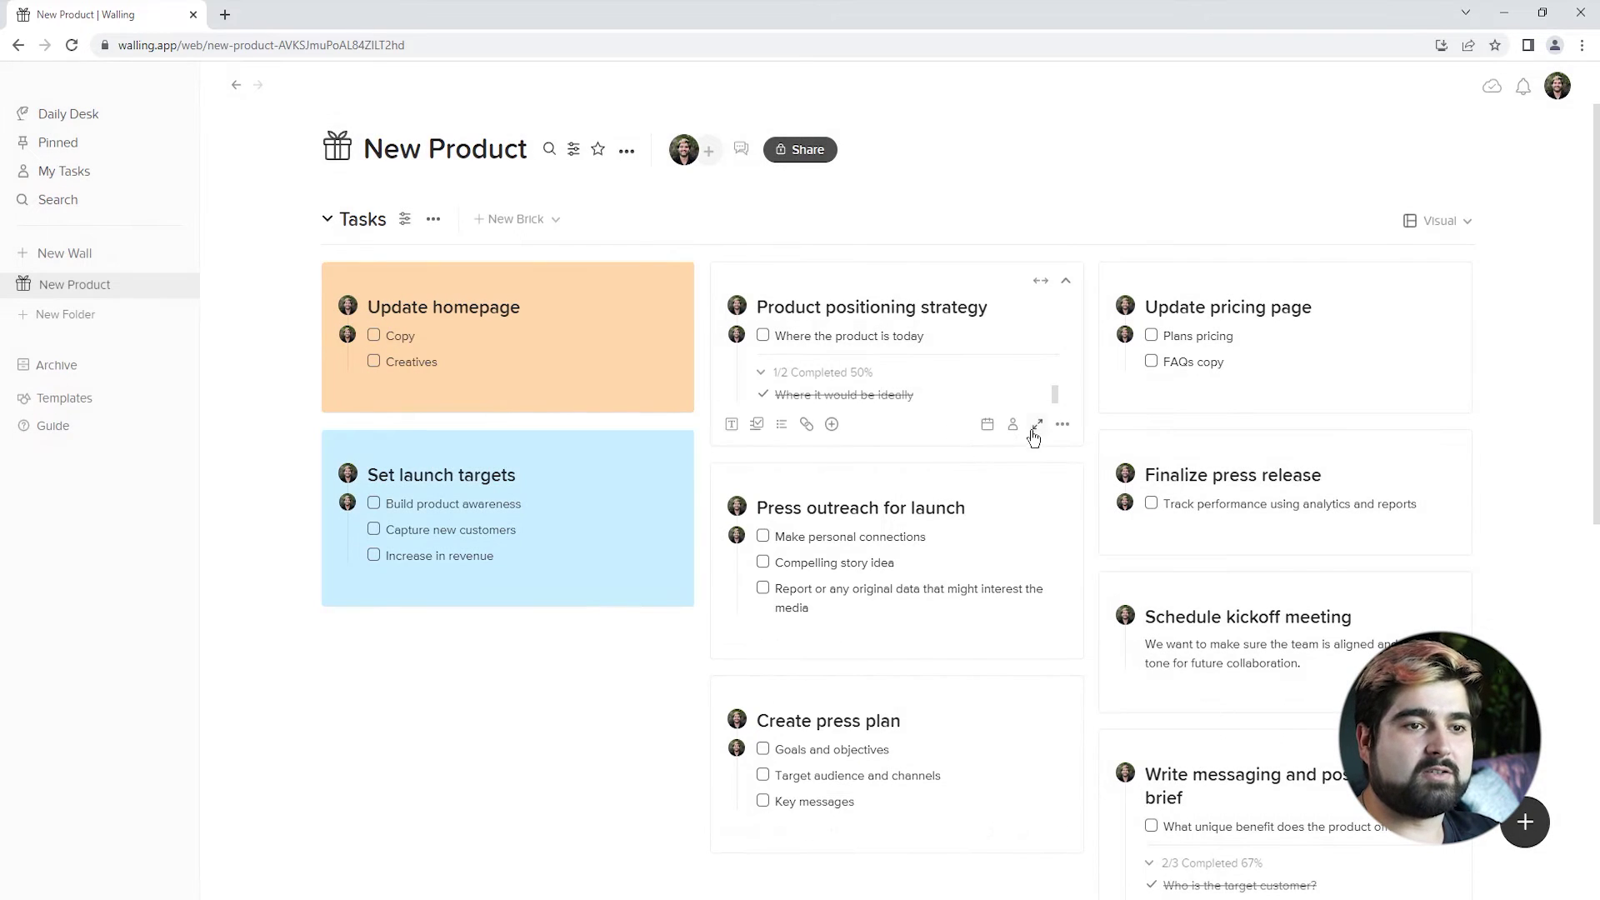
pyautogui.click(1062, 424)
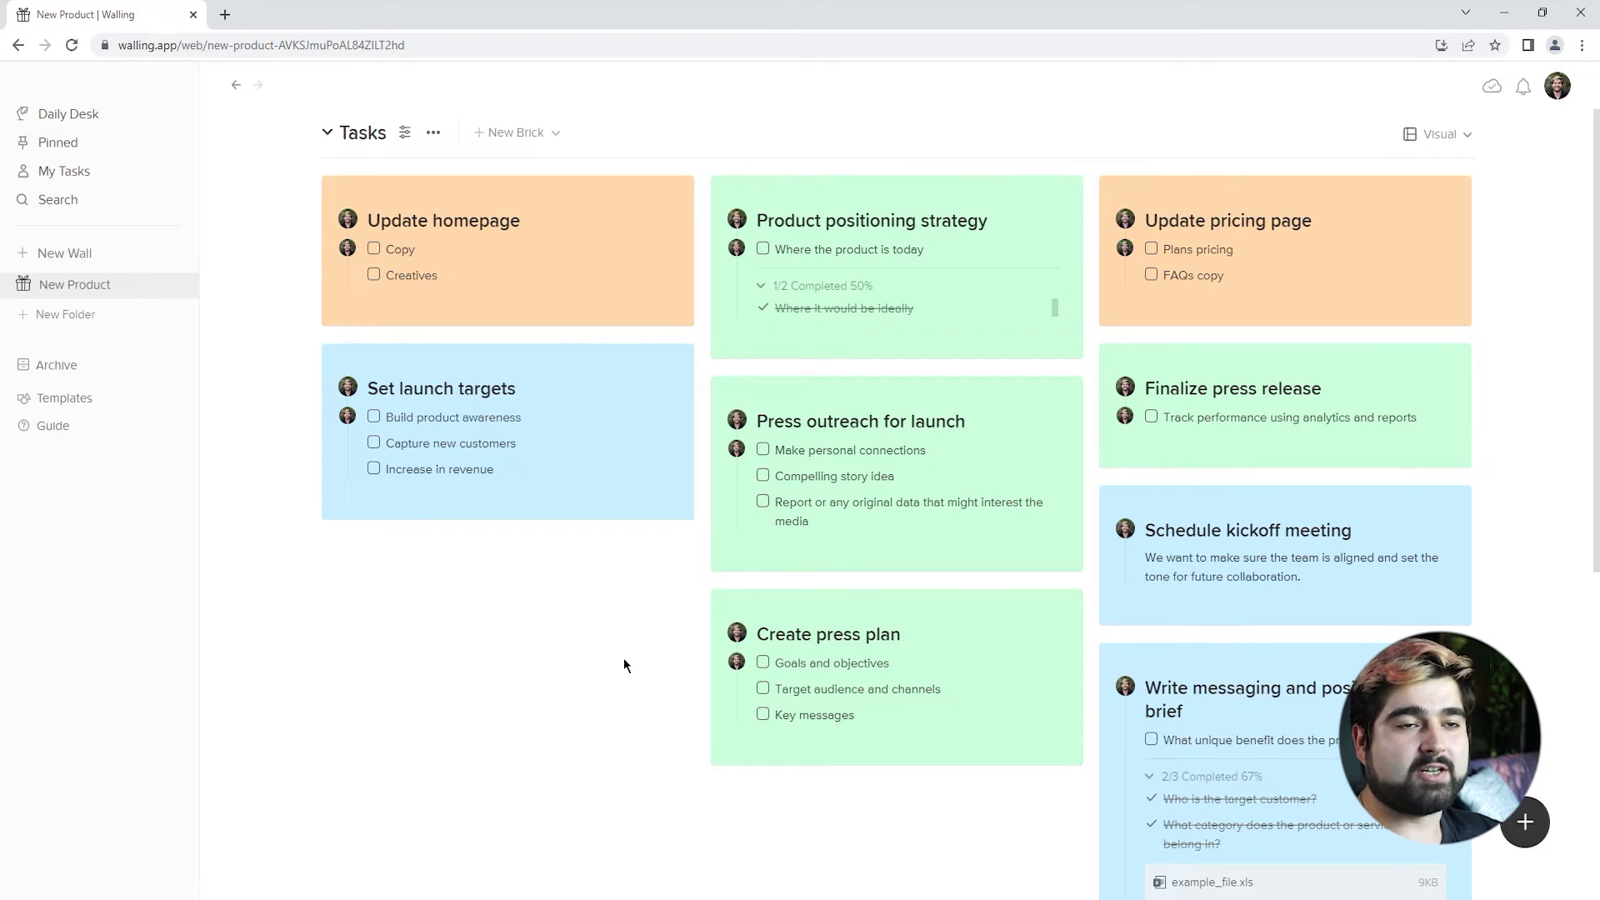
# Step: Switch the Tasks section to Kanban view and name its first two columns Website and Press
pyautogui.click(1464, 139)
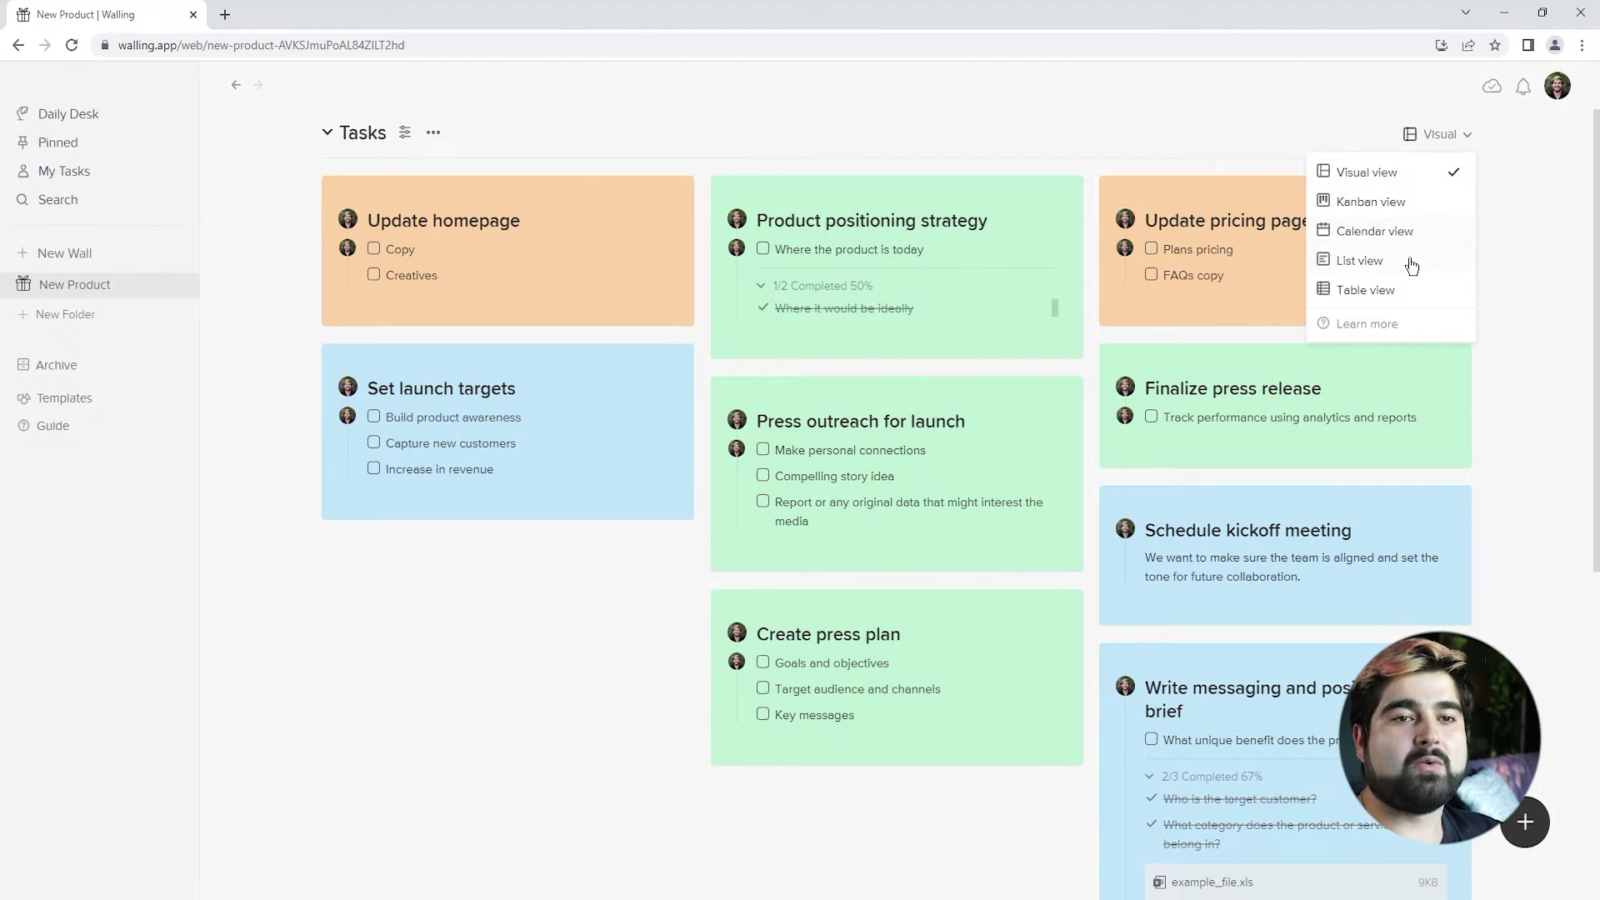
pyautogui.click(1422, 204)
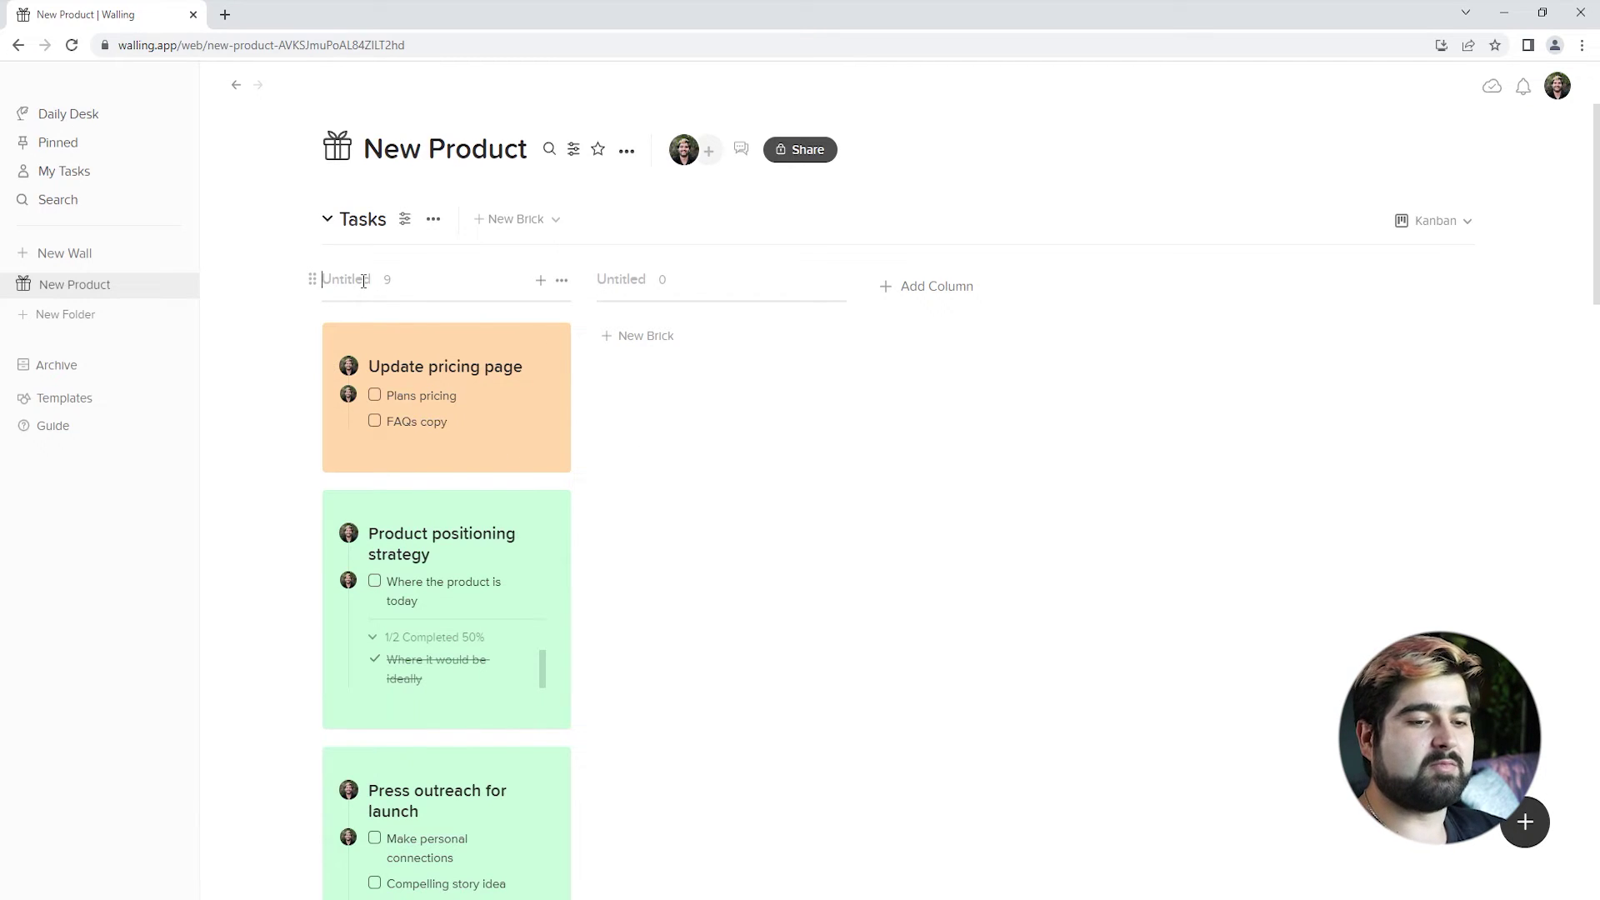
pyautogui.write('Website')
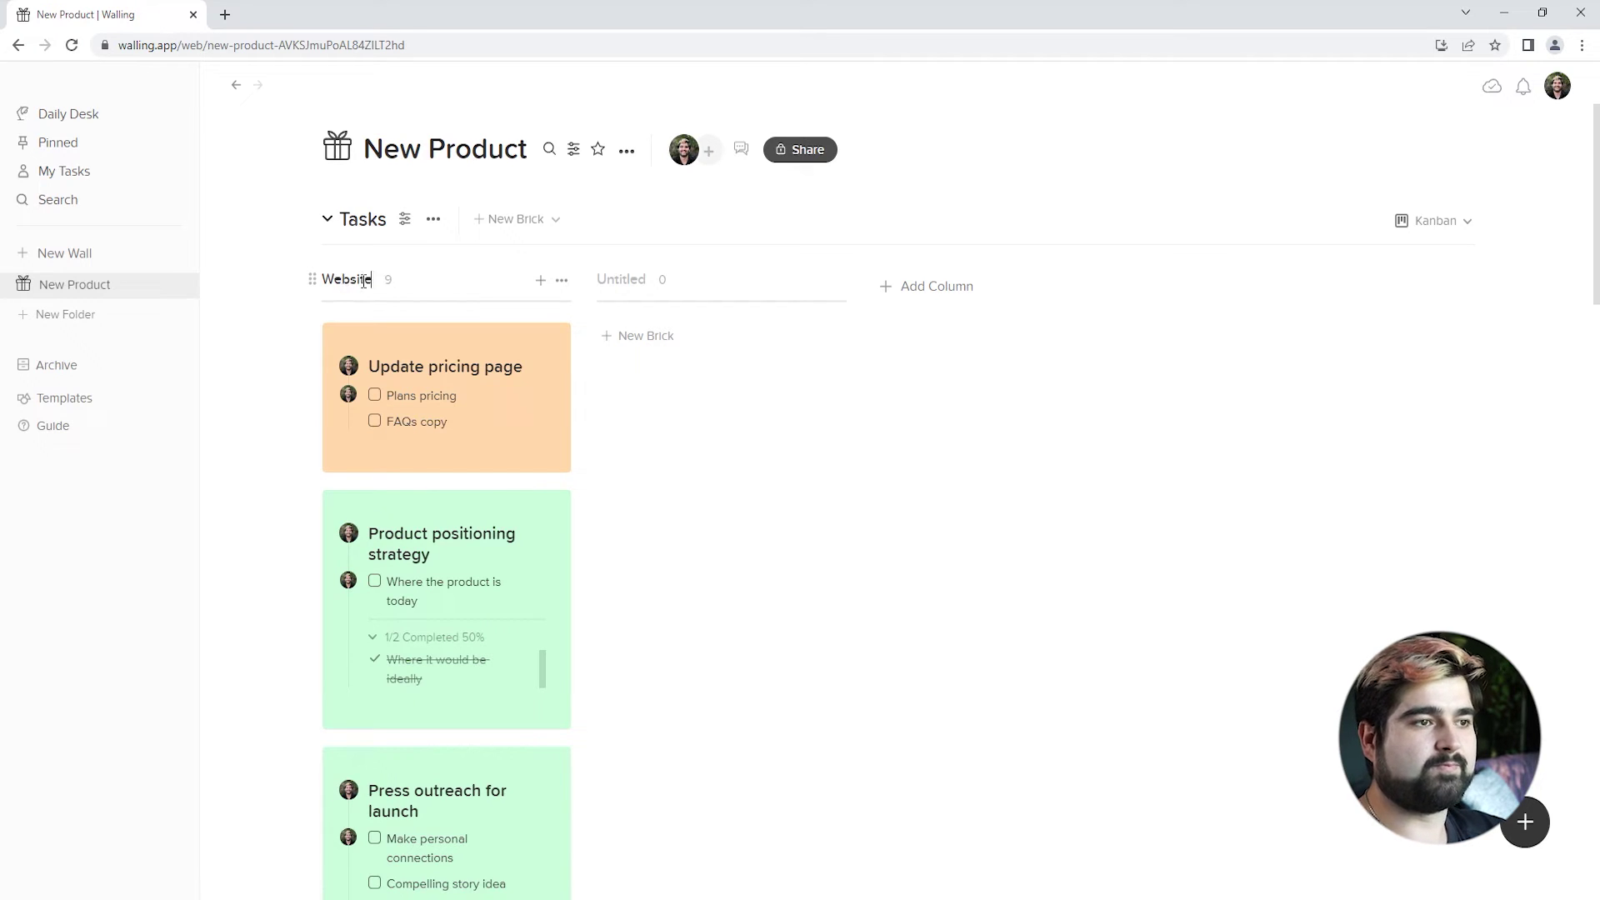
pyautogui.press('Return')
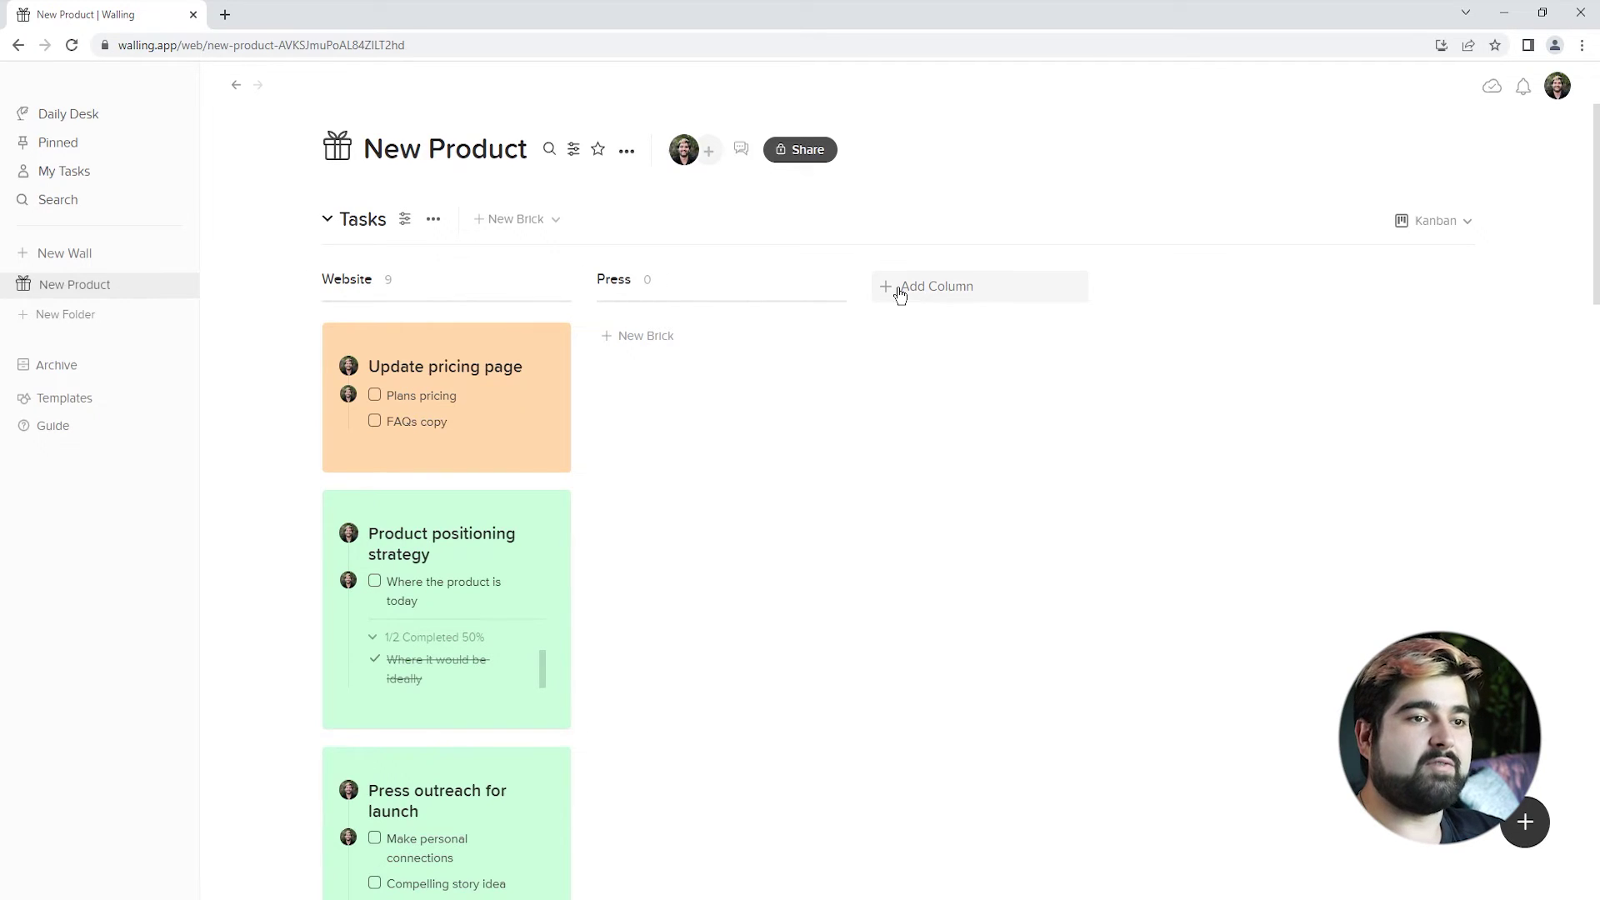
# Step: Add Kanban columns named Positioning, Todo, Doing and Cancelled after the Press column
pyautogui.click(897, 288)
pyautogui.write('Positioning')
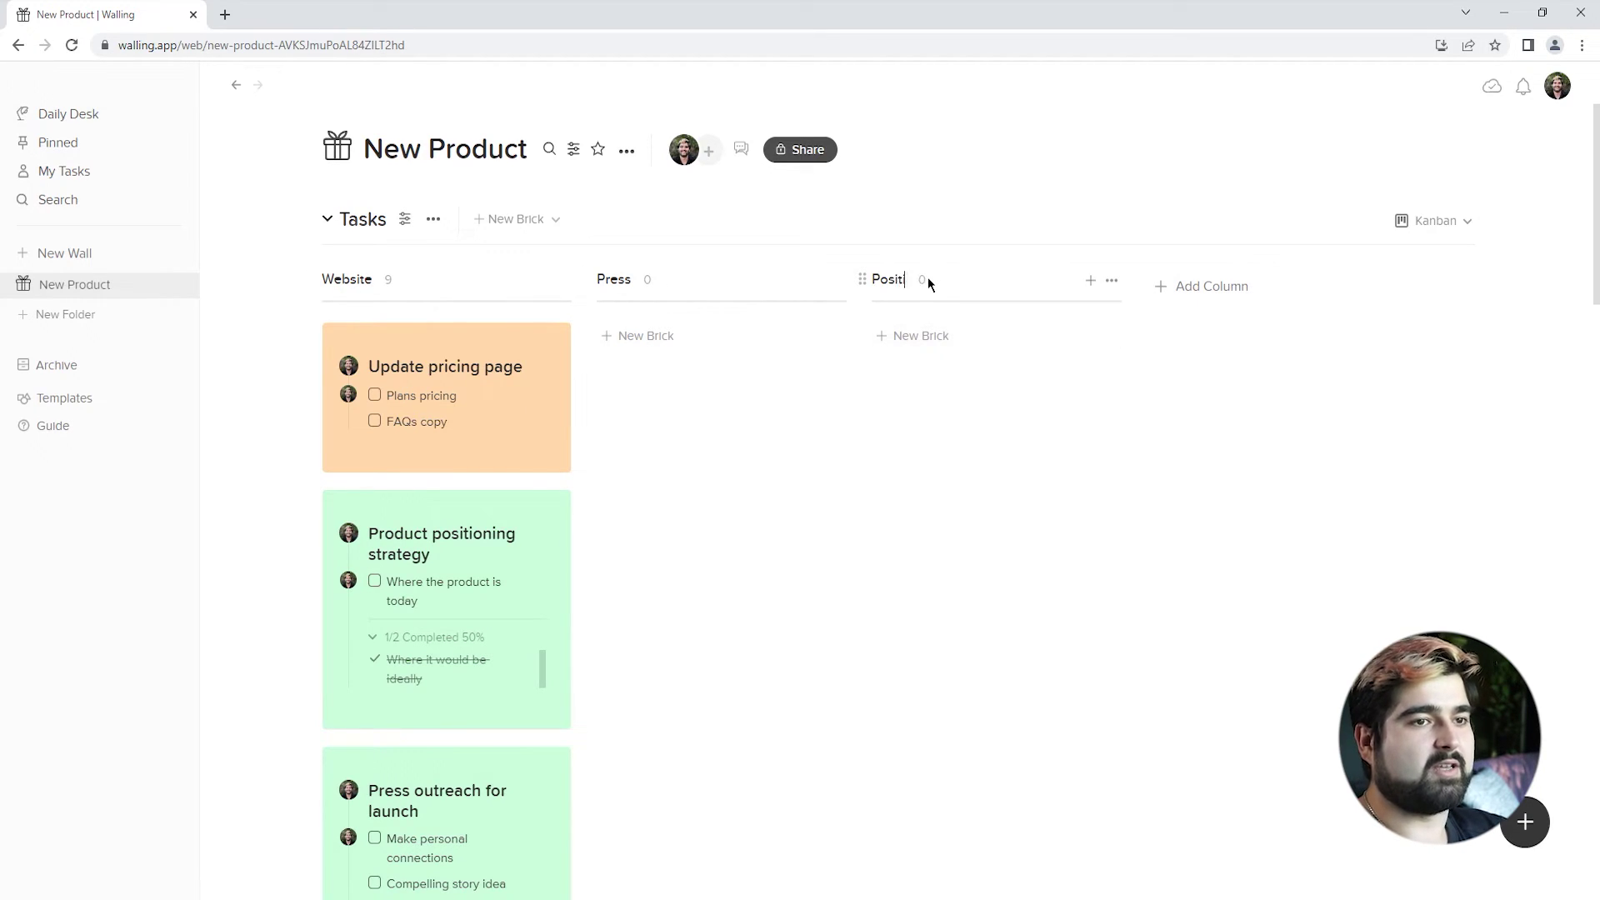
pyautogui.click(1187, 286)
pyautogui.write('Todo')
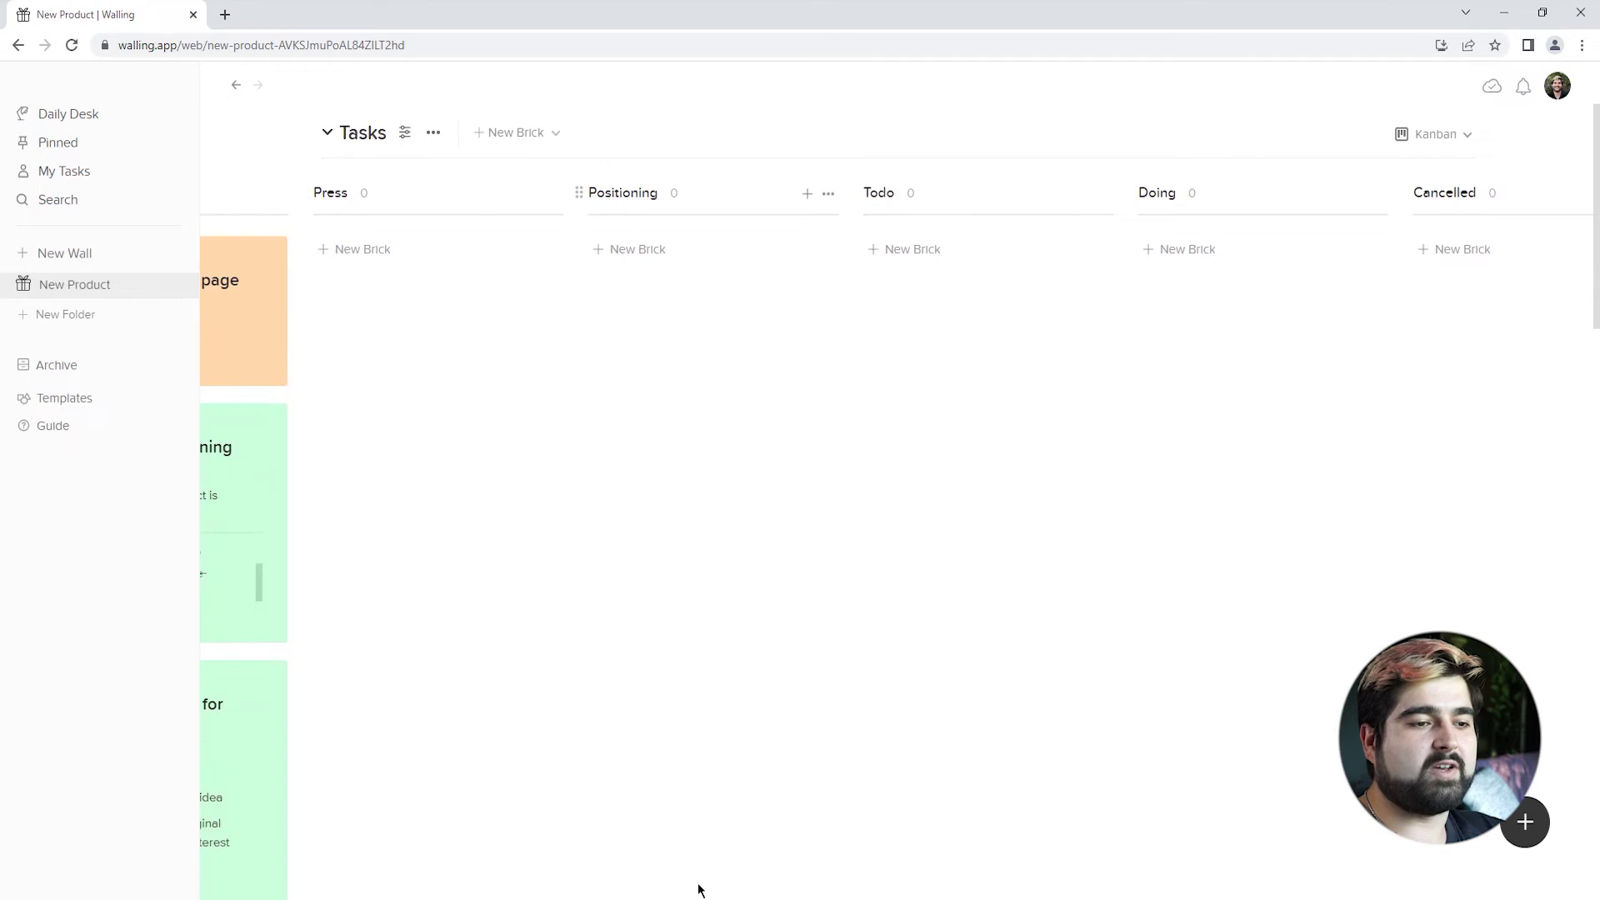
pyautogui.scroll(-5, 667, 867)
pyautogui.scroll(-8, 589, 816)
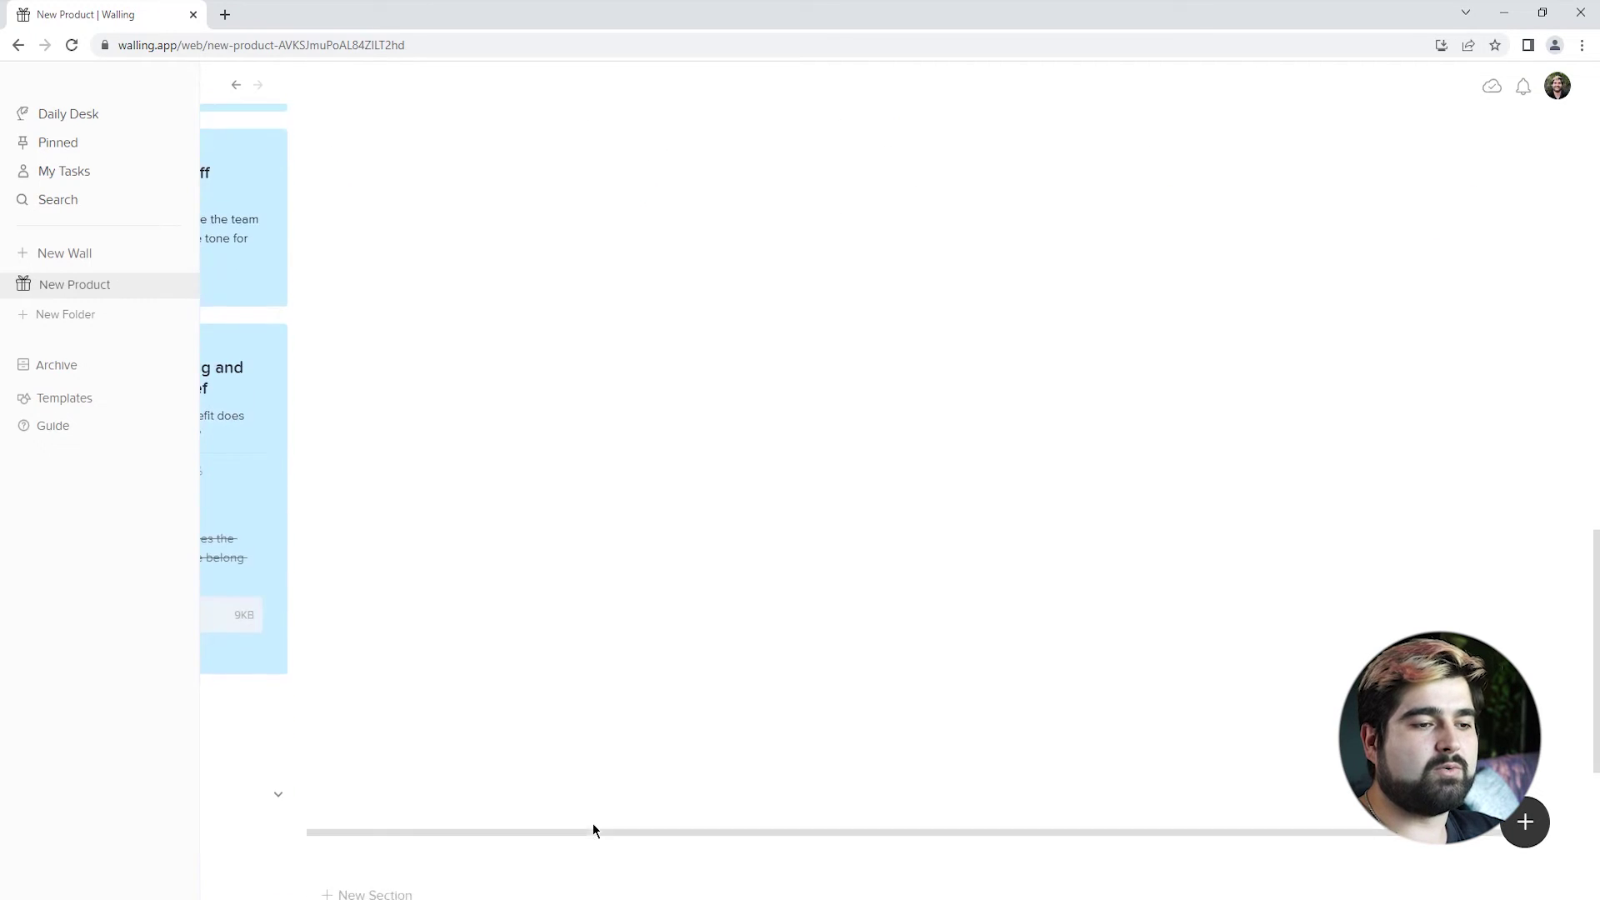
# Step: Move the press bricks into Press, the positioning and messaging bricks into Positioning, and the launch targets and kickoff meeting bricks into Todo
pyautogui.moveTo(612, 805); pyautogui.dragTo(299, 812)
pyautogui.scroll(20, 596, 684)
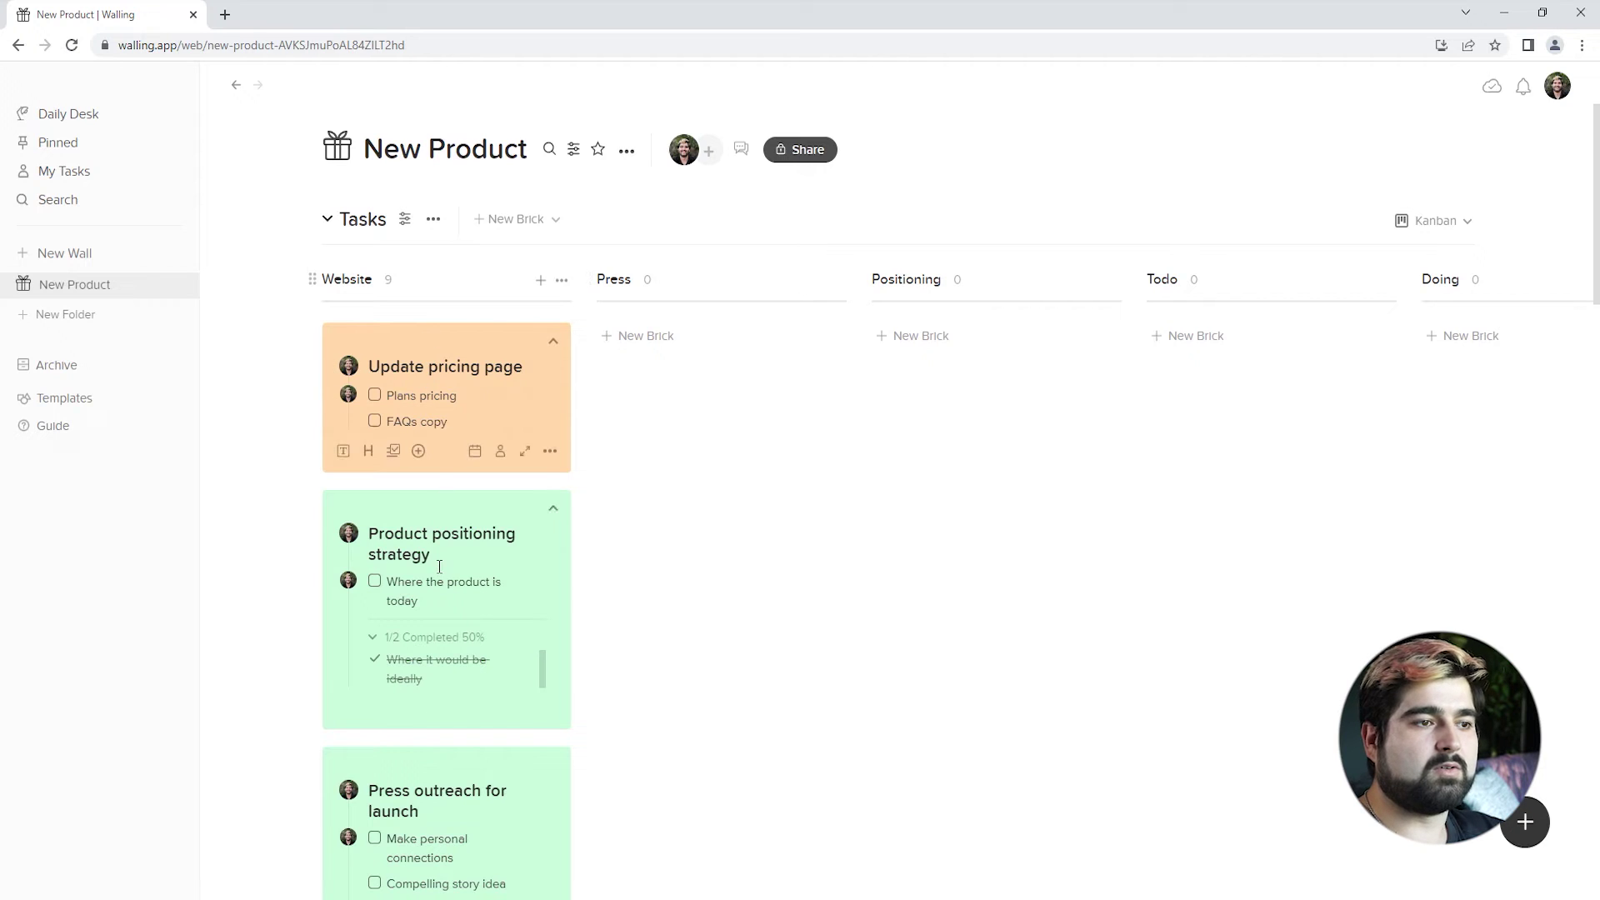
pyautogui.moveTo(429, 508); pyautogui.dragTo(951, 337)
pyautogui.moveTo(404, 511); pyautogui.dragTo(658, 355)
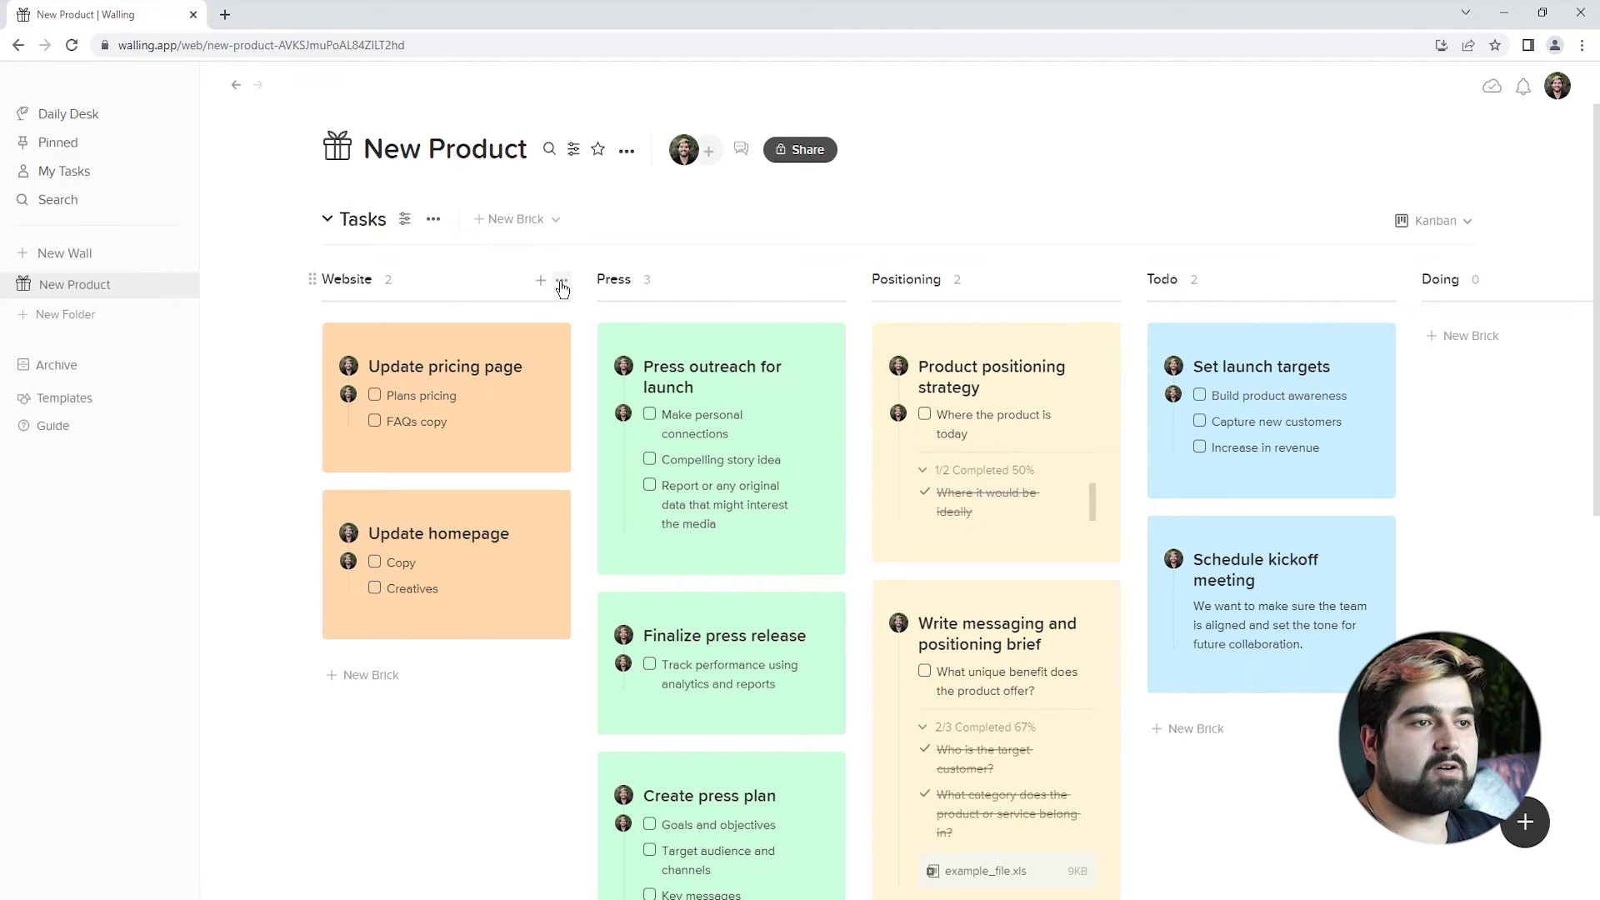
# Step: Color the Kanban columns to match their bricks: Website orange, Press light green, Positioning yellow and Todo light blue
pyautogui.click(563, 285)
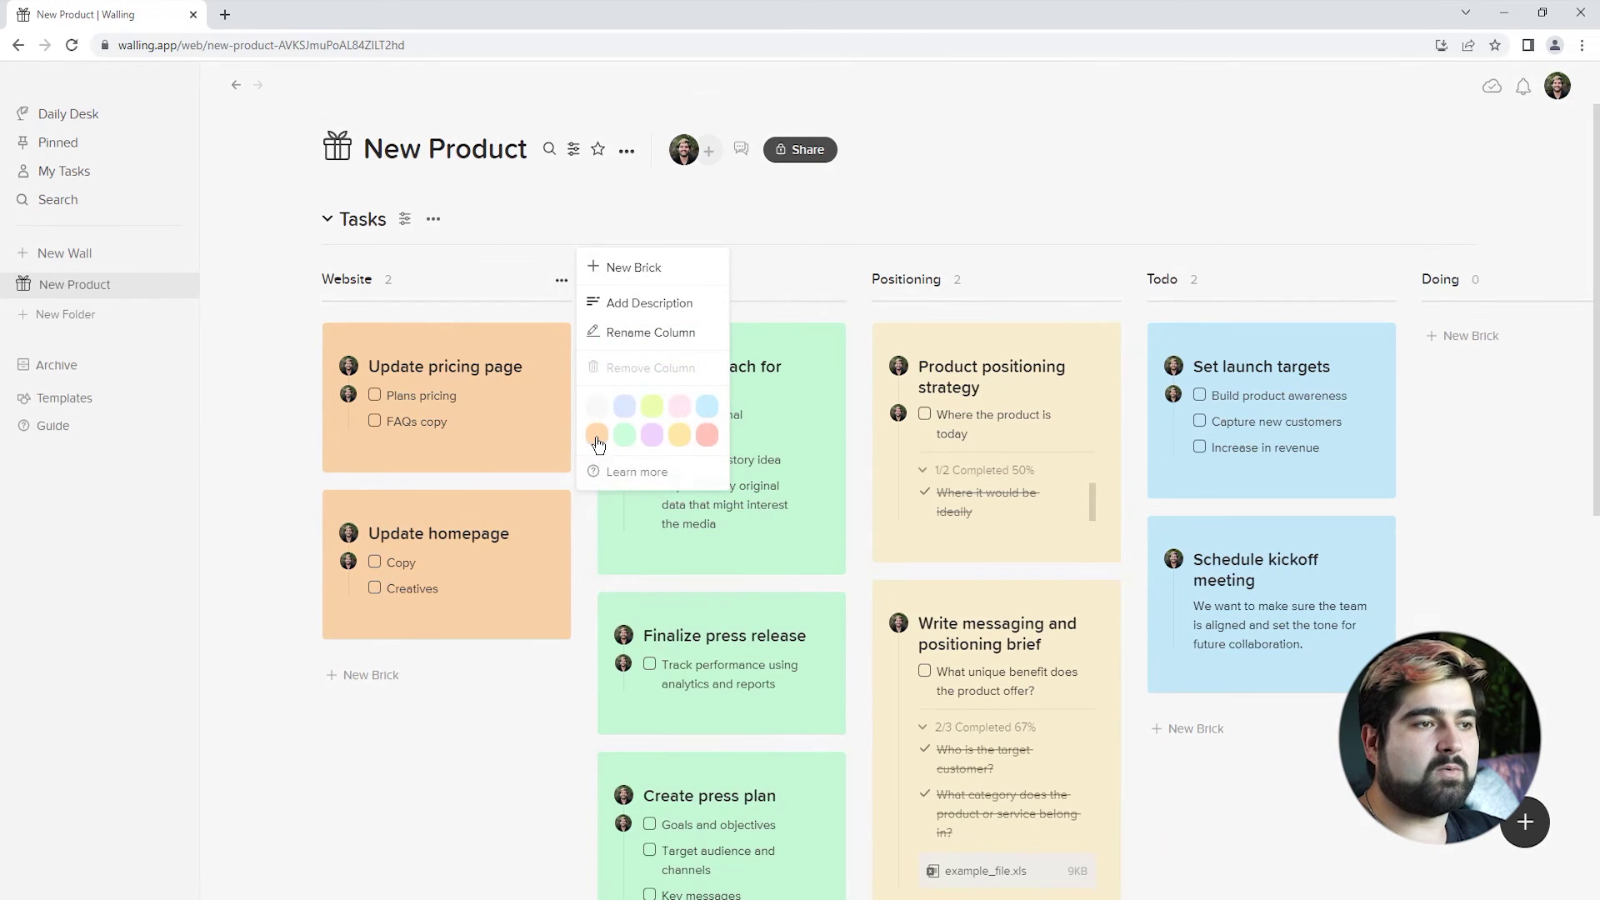
pyautogui.click(597, 436)
pyautogui.click(837, 281)
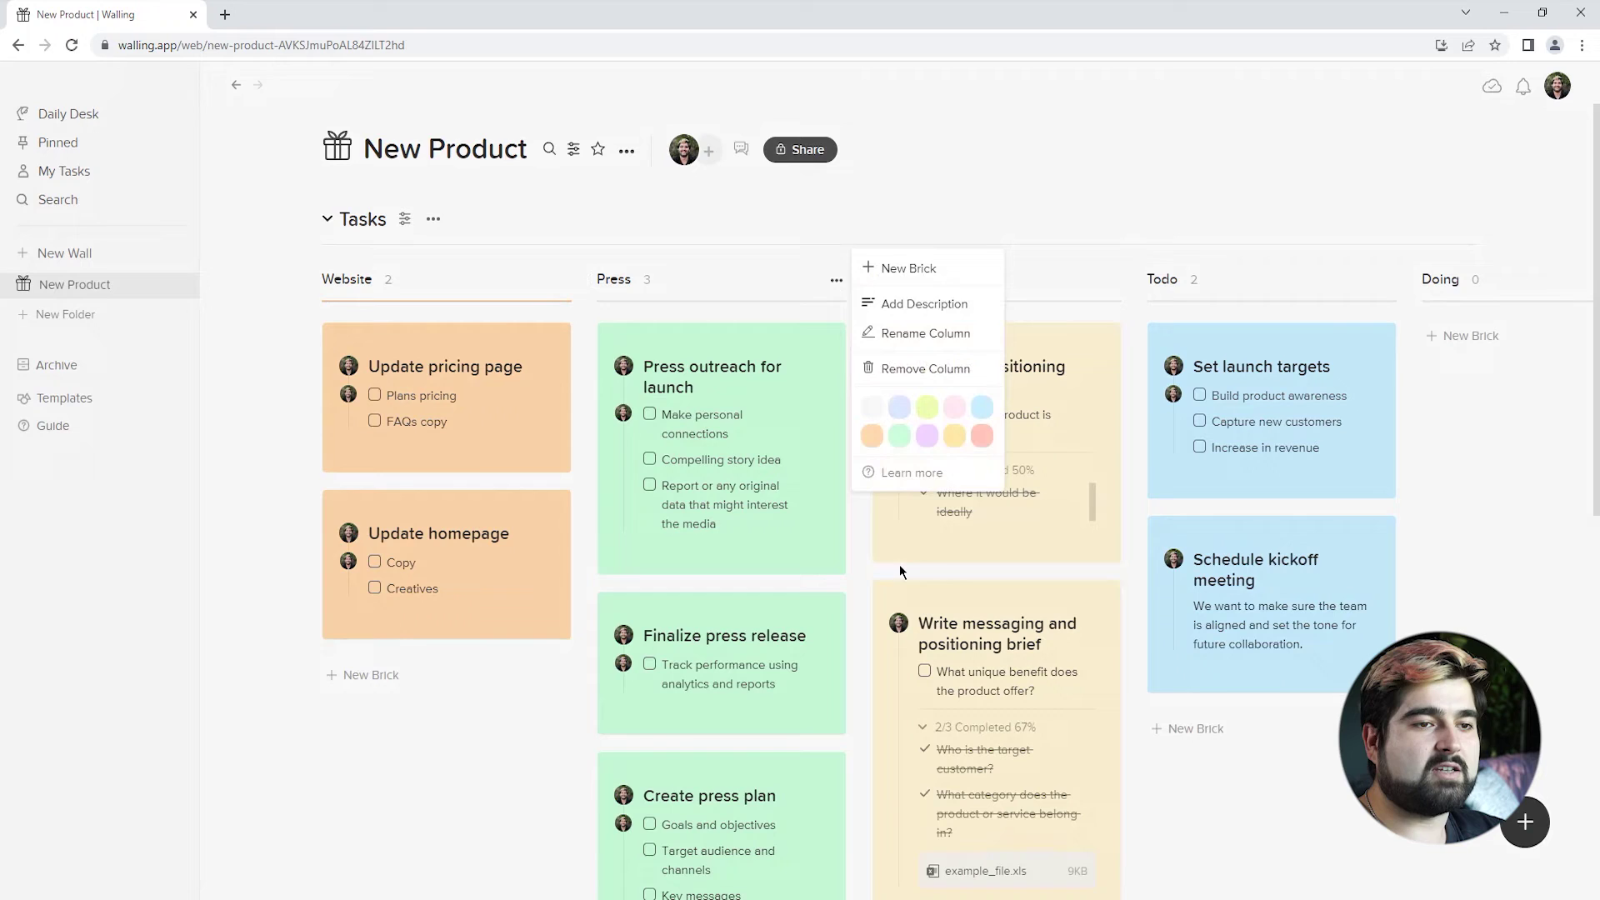
pyautogui.click(899, 439)
pyautogui.click(1112, 282)
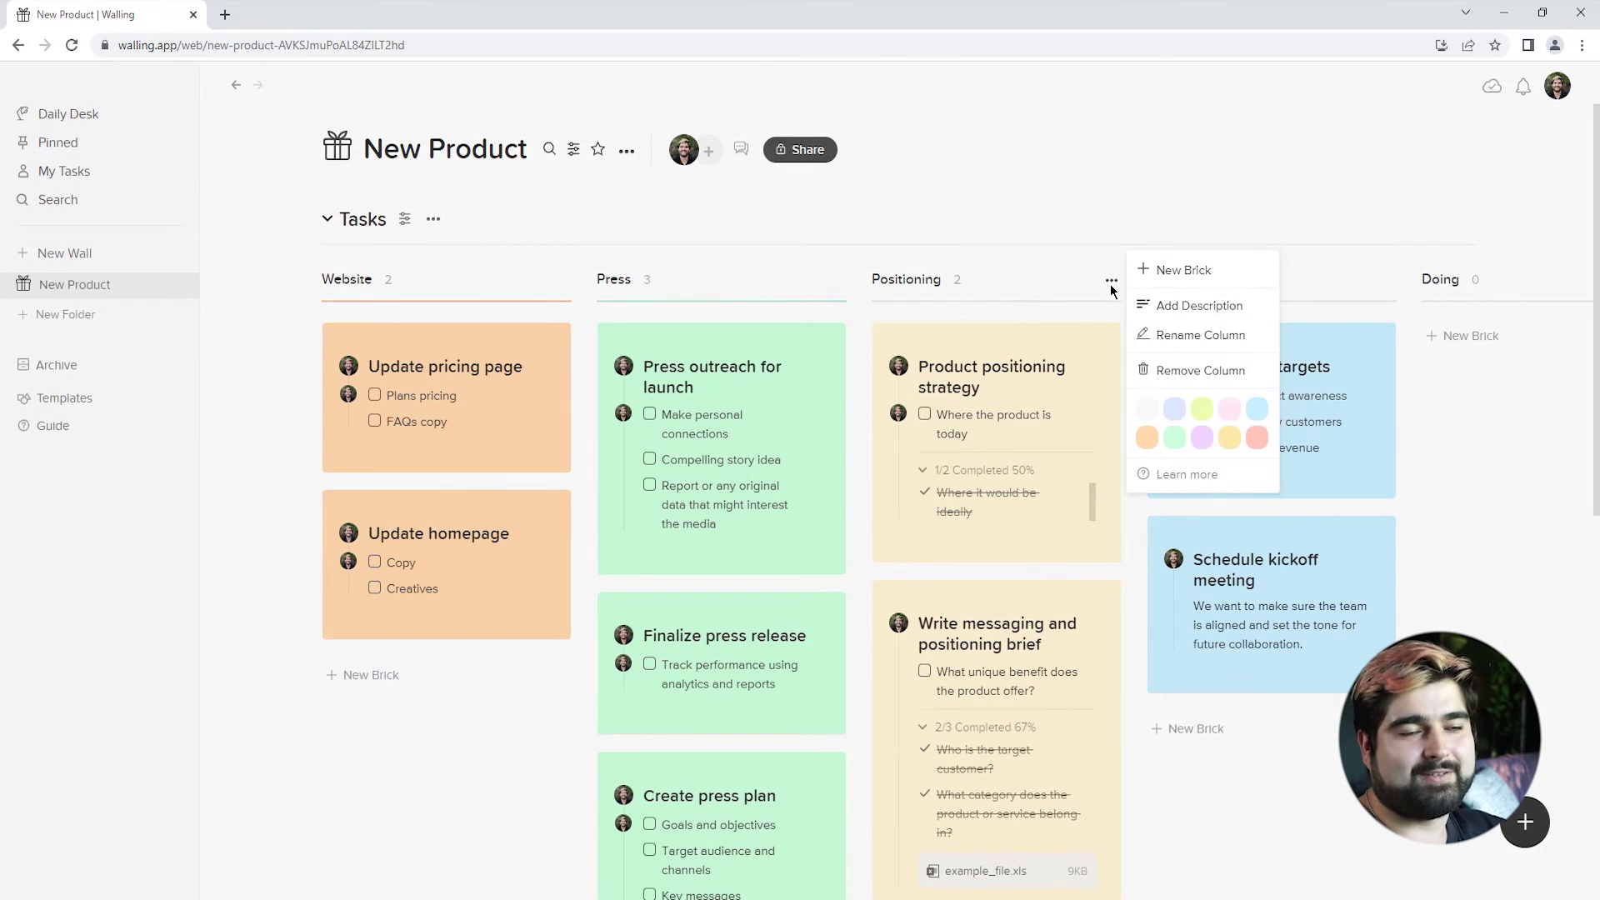
pyautogui.click(1229, 437)
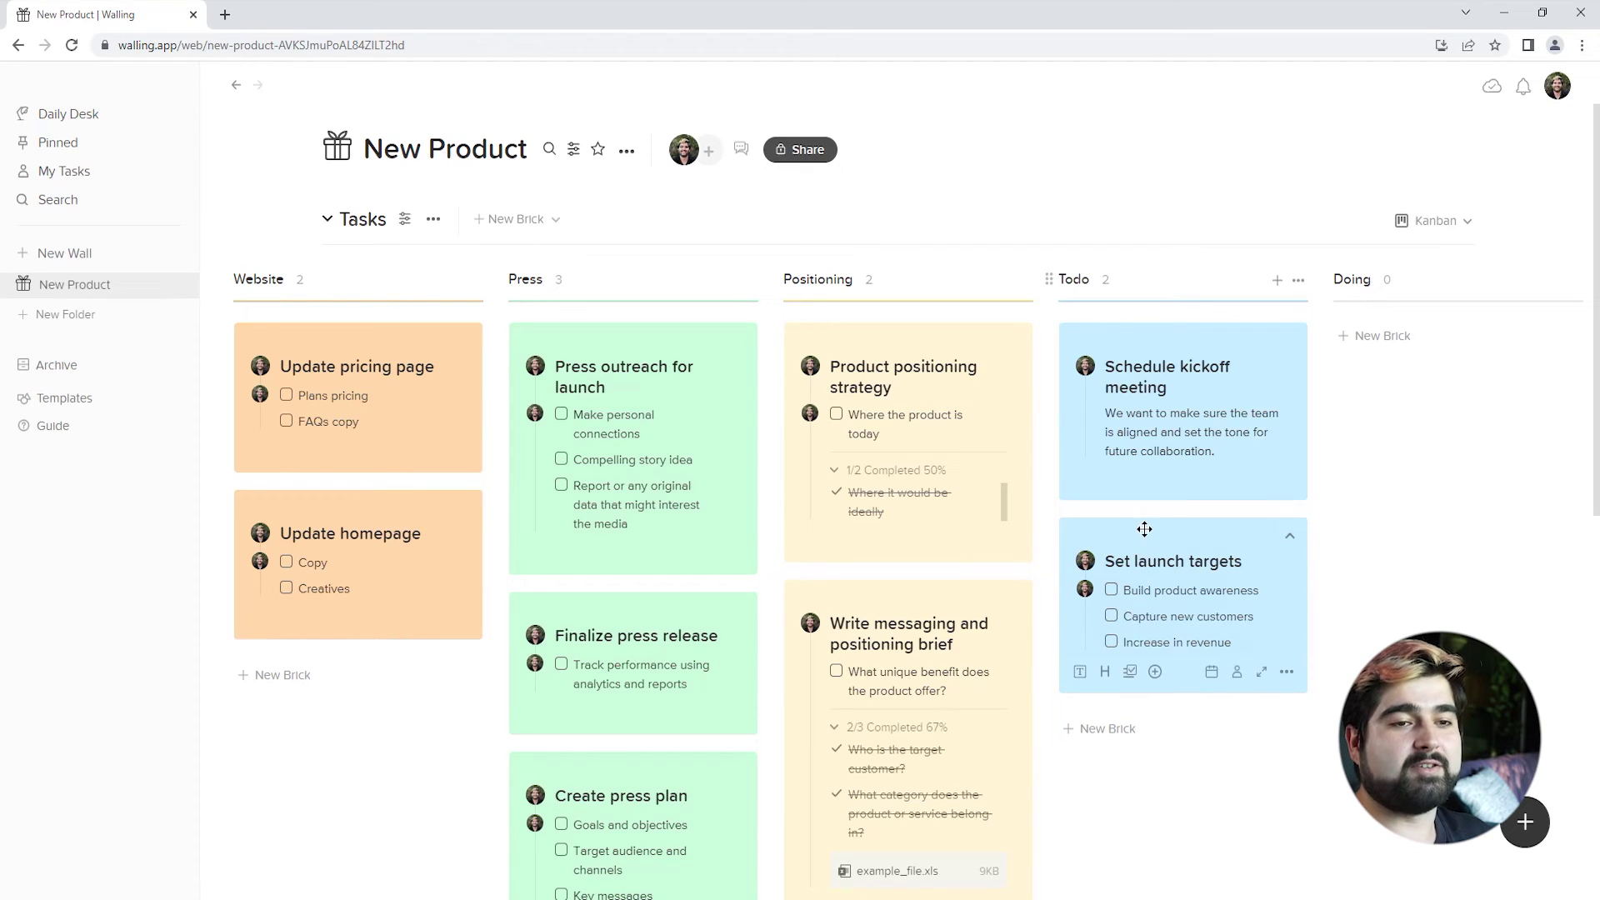
# Step: Move the Set launch targets brick from Todo to the Doing column and switch the Tasks section to List view
pyautogui.moveTo(1125, 533); pyautogui.dragTo(1374, 405)
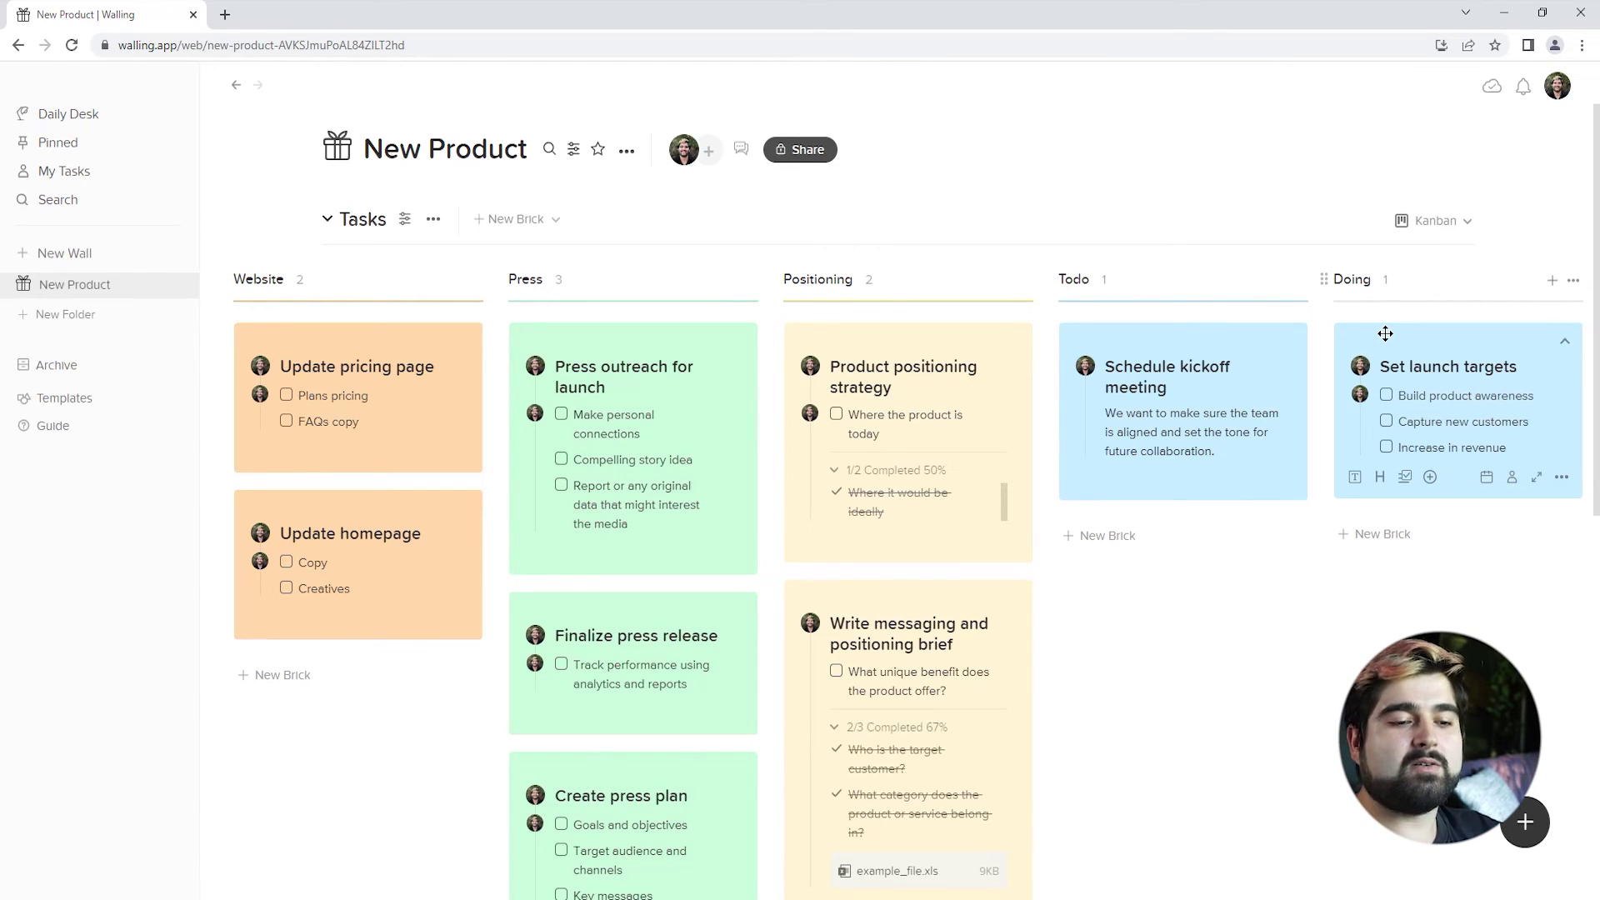
pyautogui.click(1436, 220)
pyautogui.click(1408, 351)
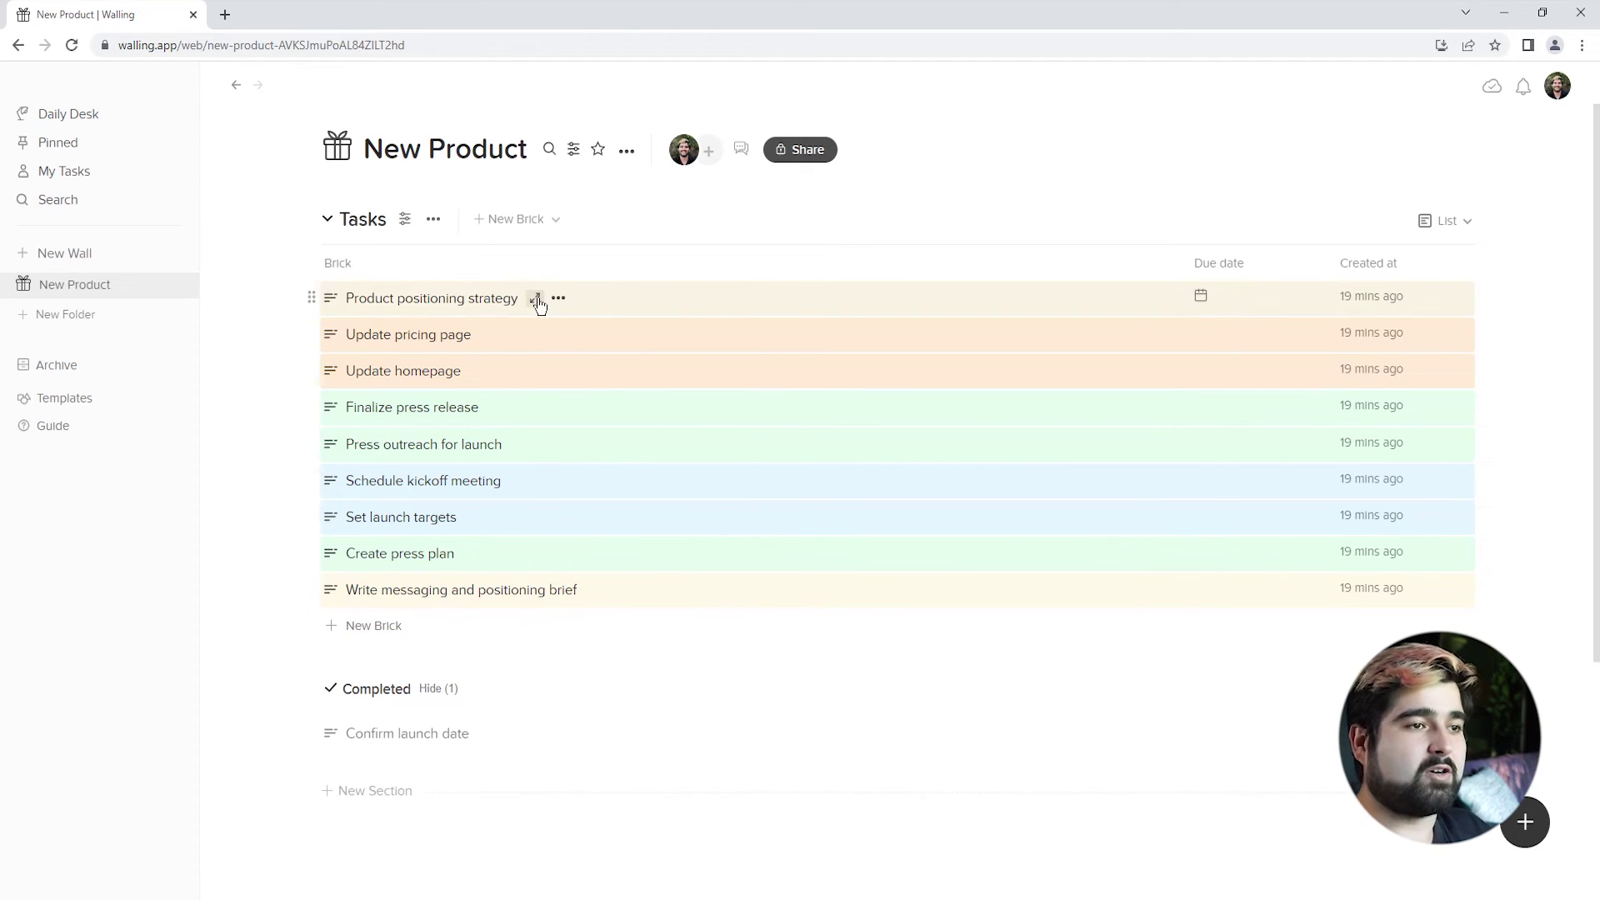
# Step: Expand the Product positioning strategy brick from the list to view its checklist, and close it again
pyautogui.click(535, 298)
pyautogui.press('Escape')
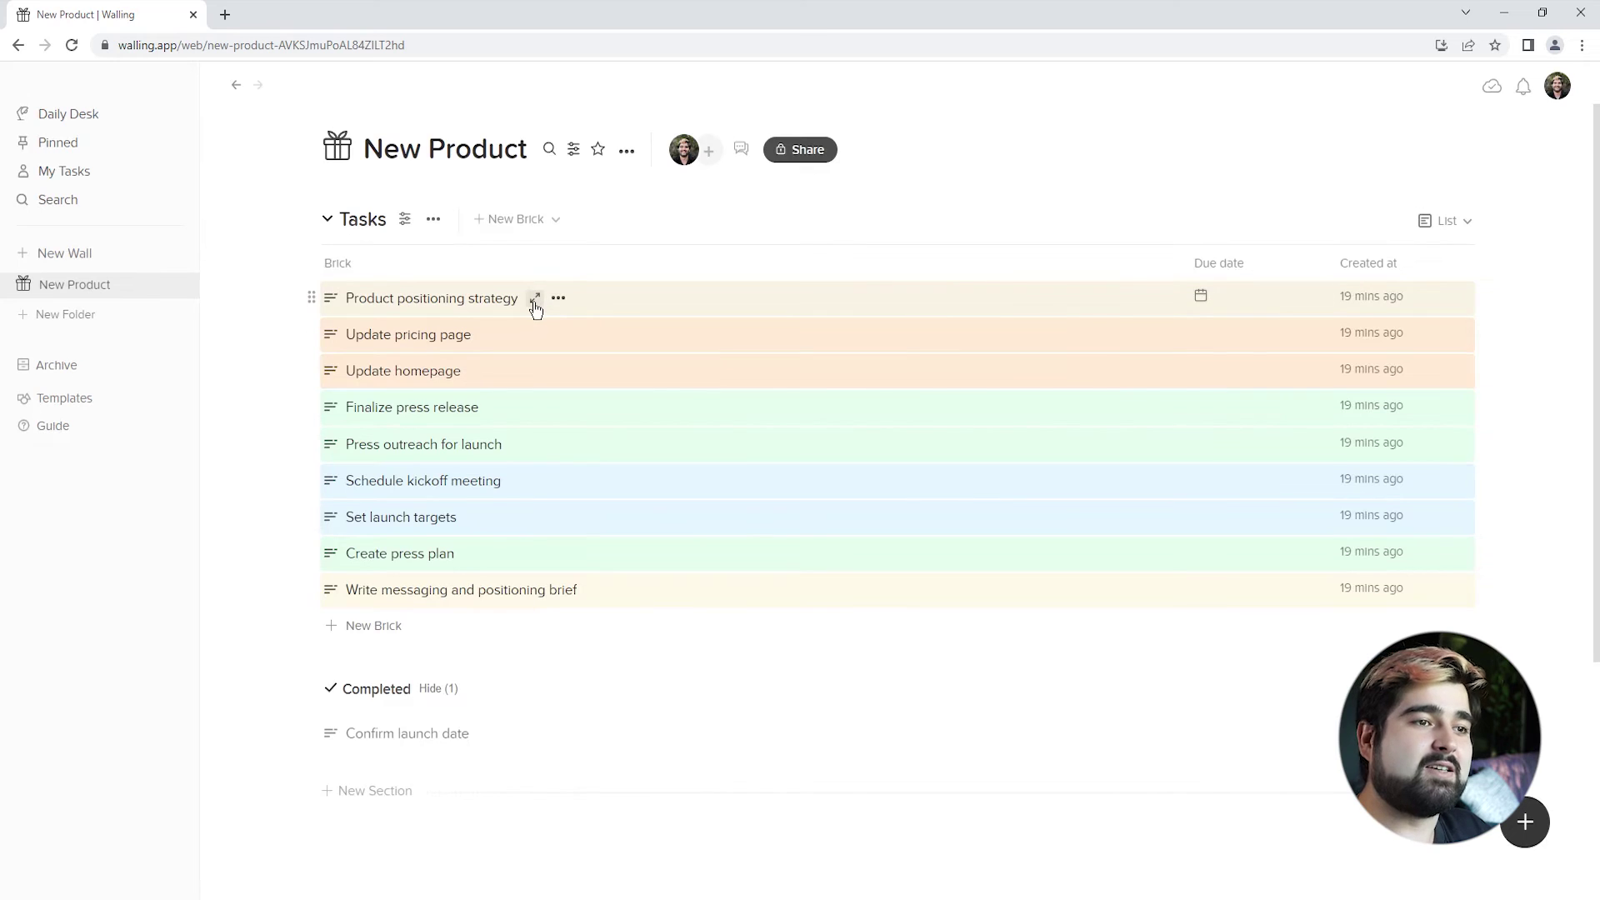
pyautogui.click(535, 298)
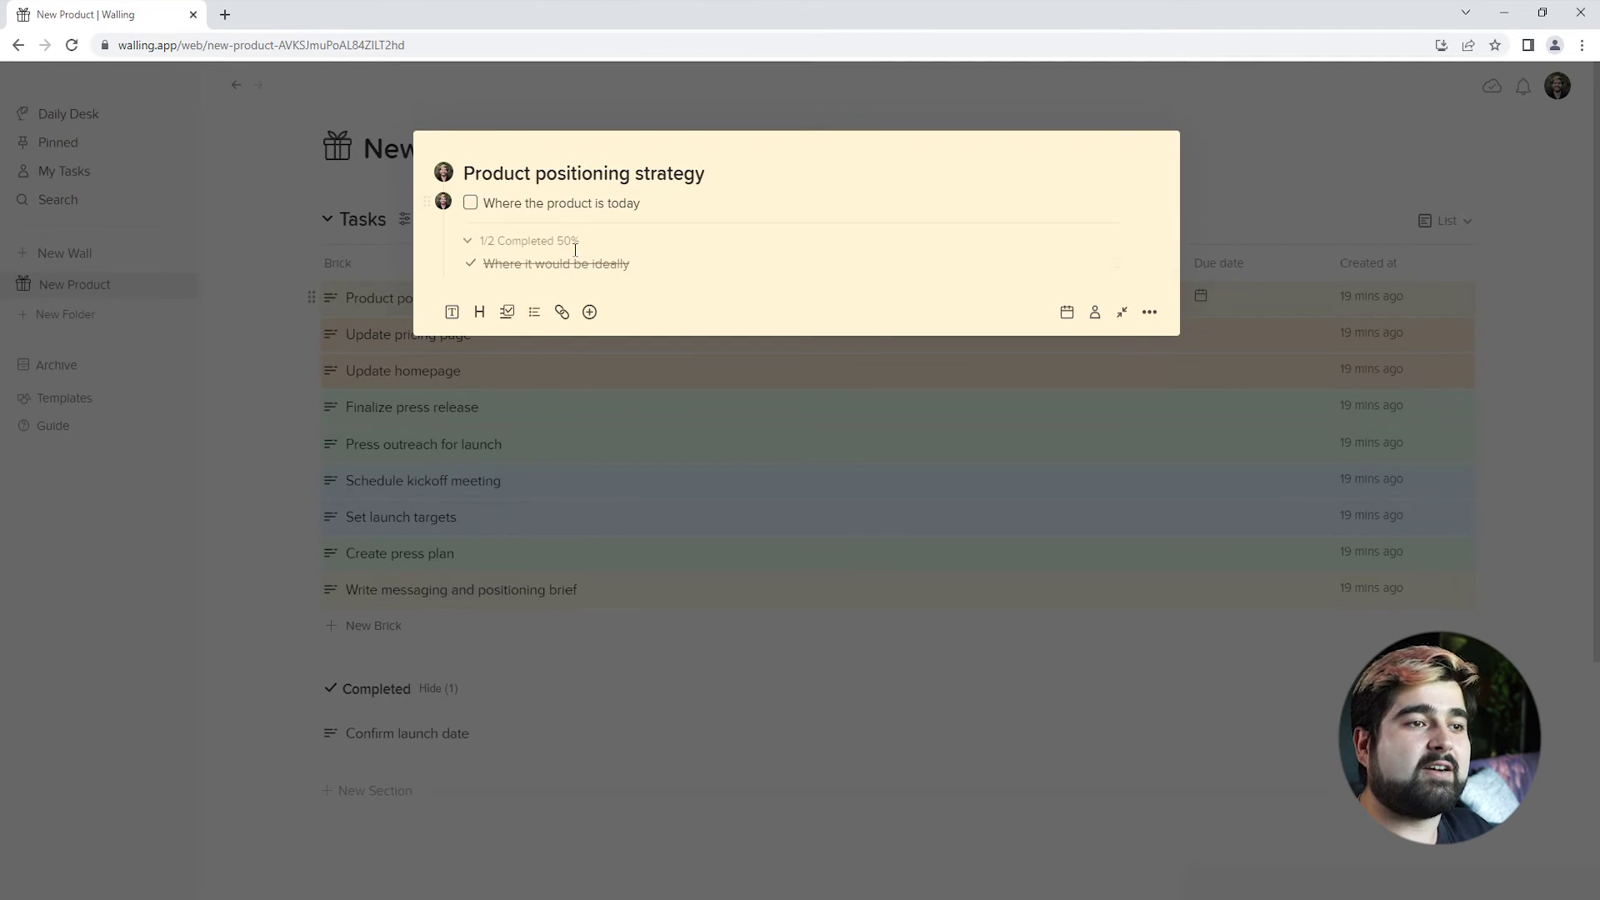
pyautogui.click(503, 408)
pyautogui.click(488, 334)
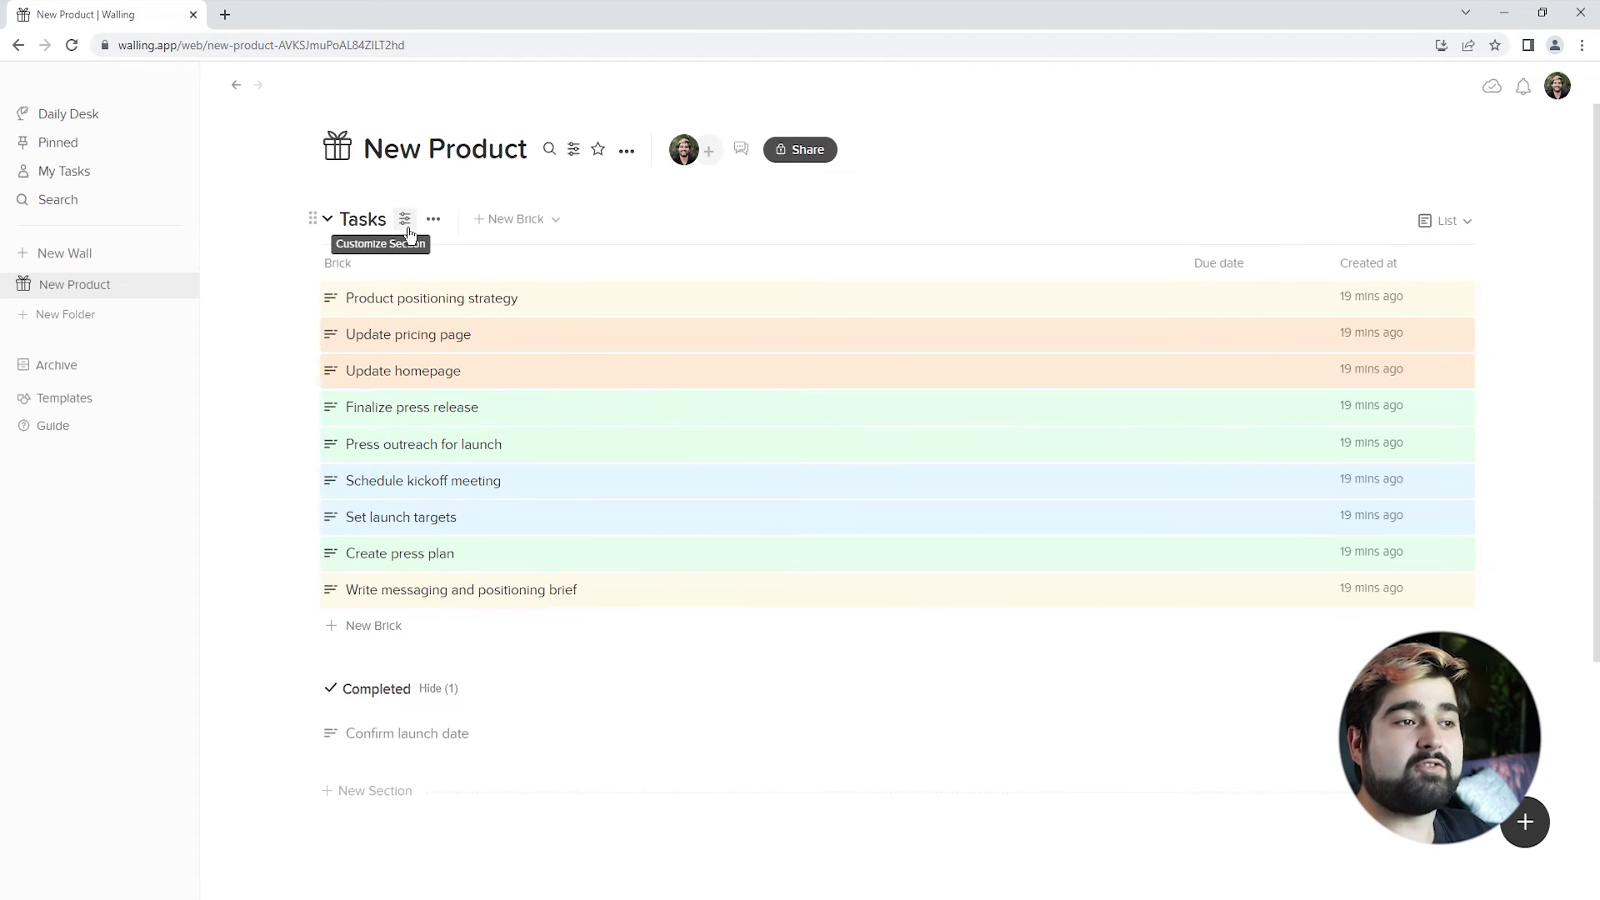
# Step: Customize the Tasks section's list to show the Mark complete, Row number and Assigned to columns
pyautogui.click(406, 220)
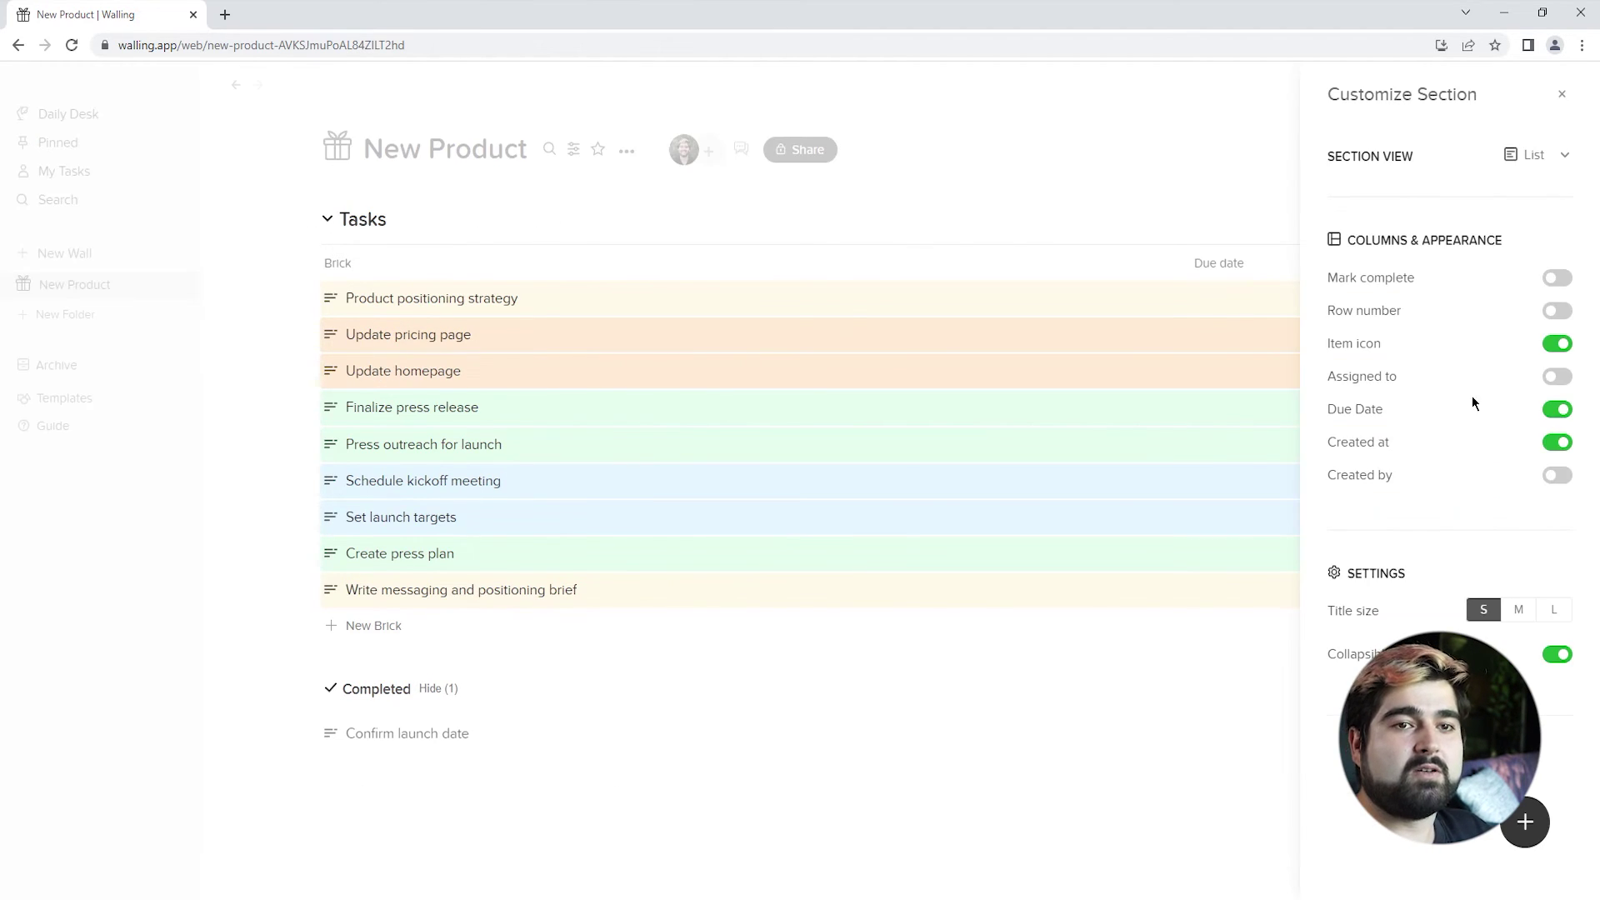
pyautogui.click(1556, 278)
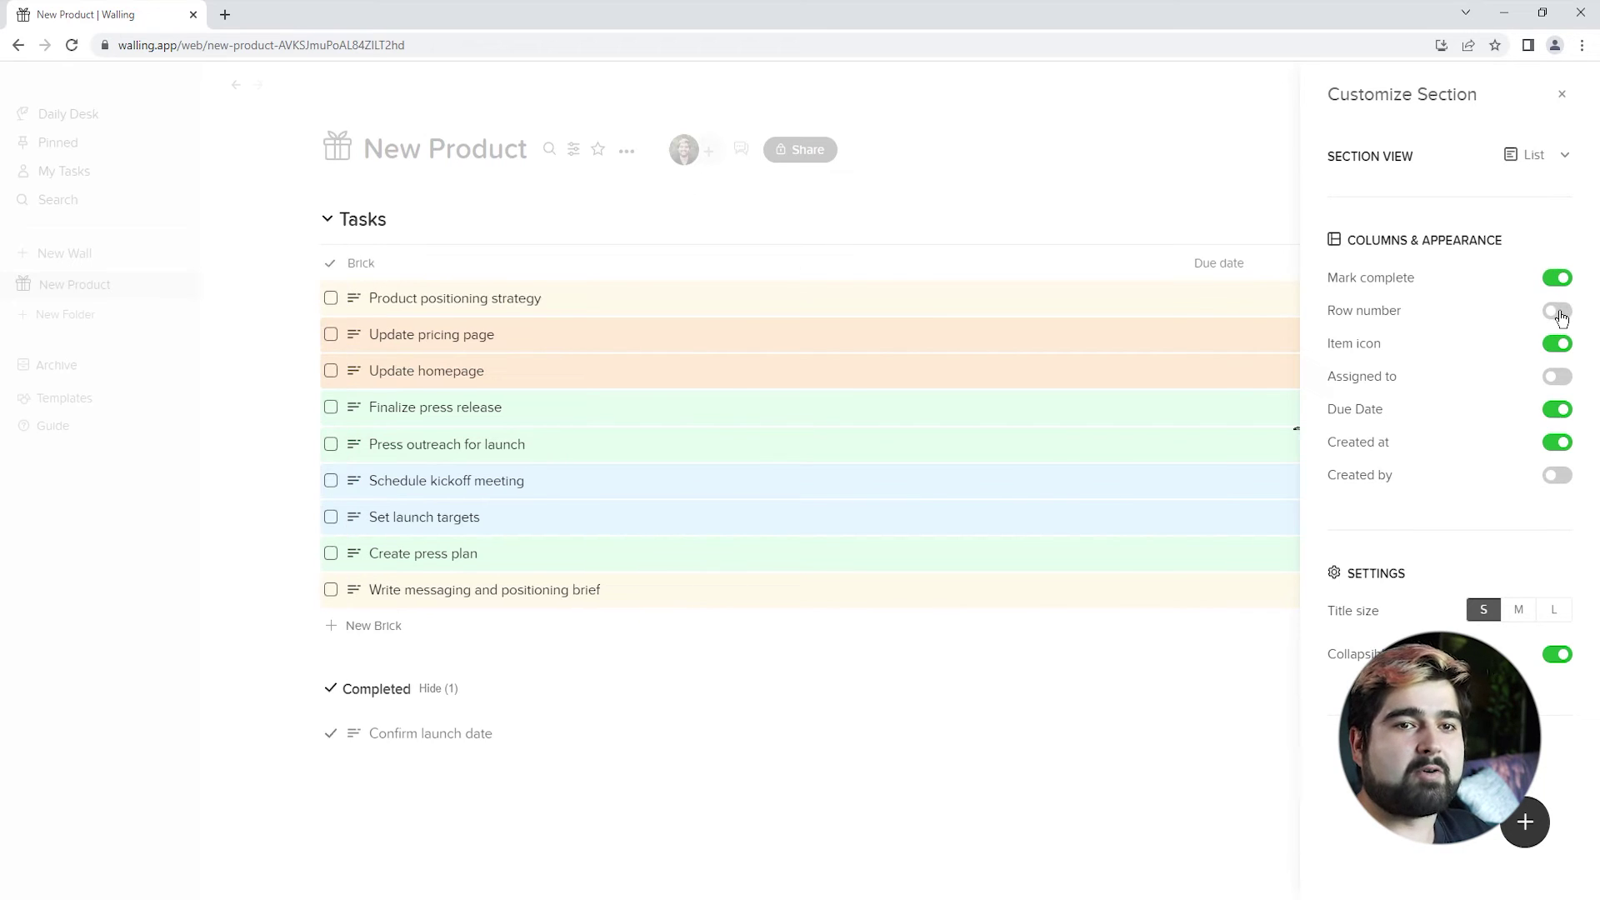
pyautogui.click(1558, 312)
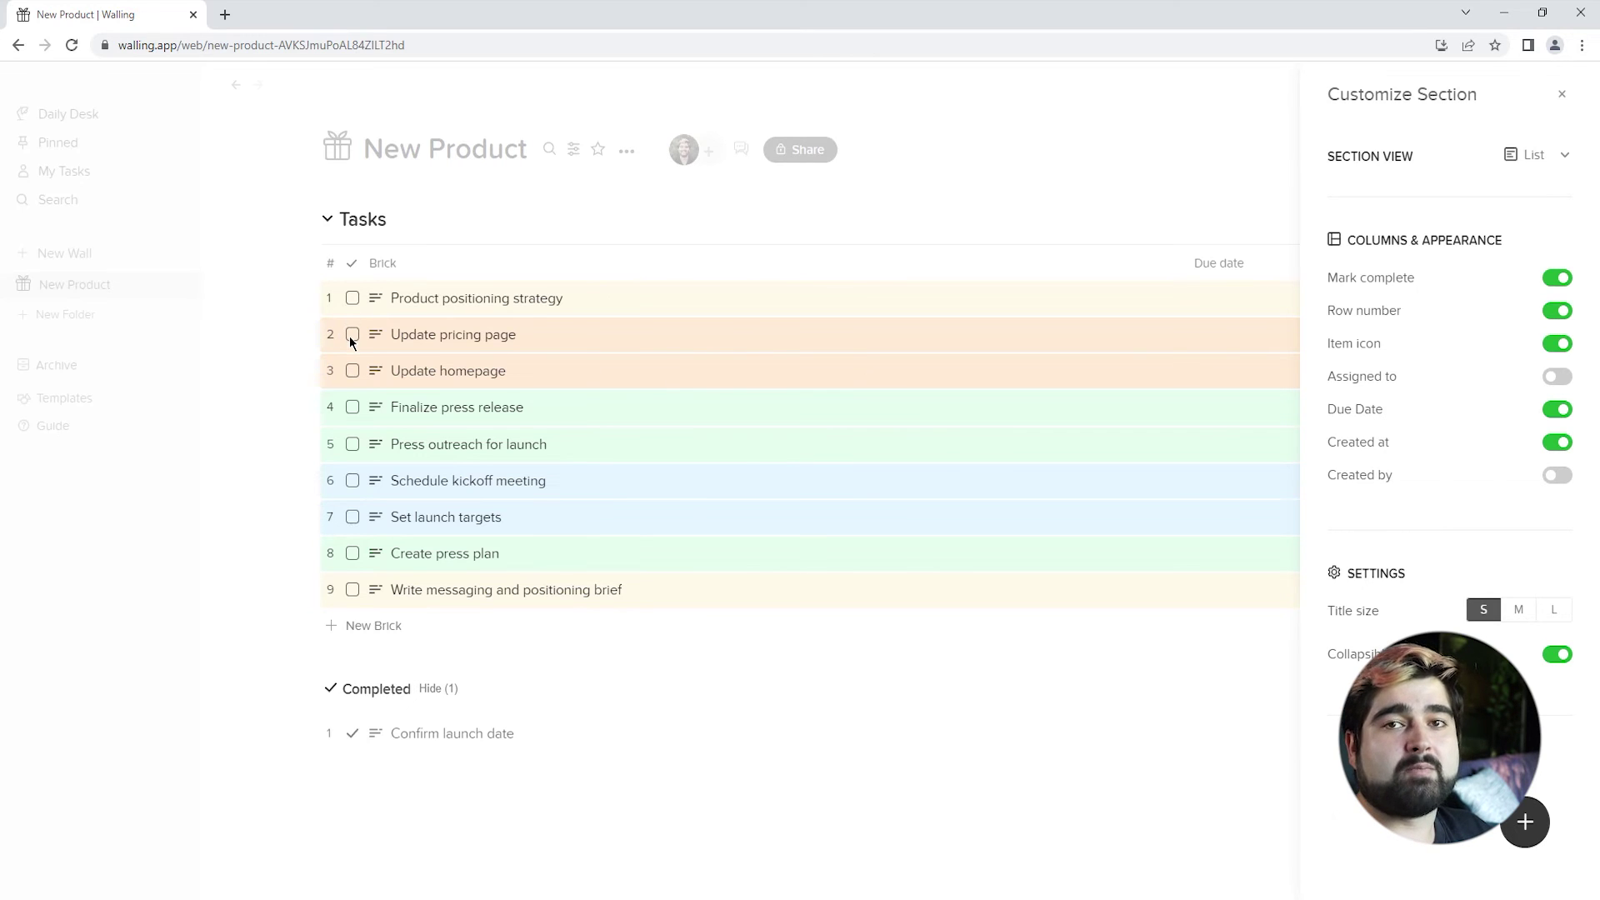
pyautogui.click(1554, 379)
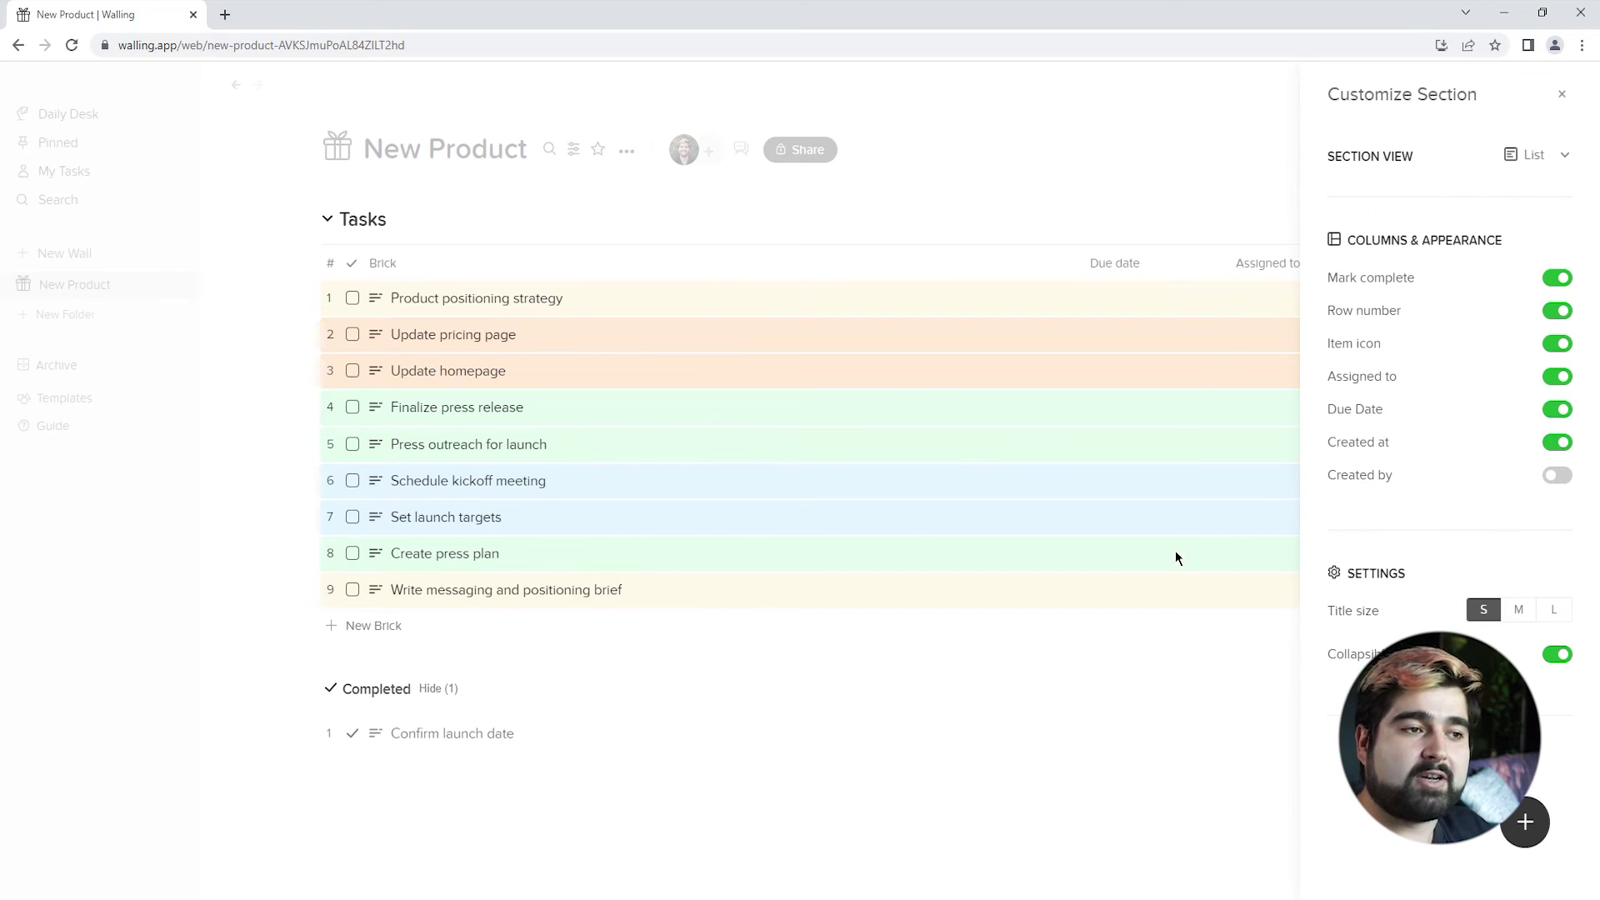
pyautogui.click(1557, 475)
pyautogui.click(1557, 475)
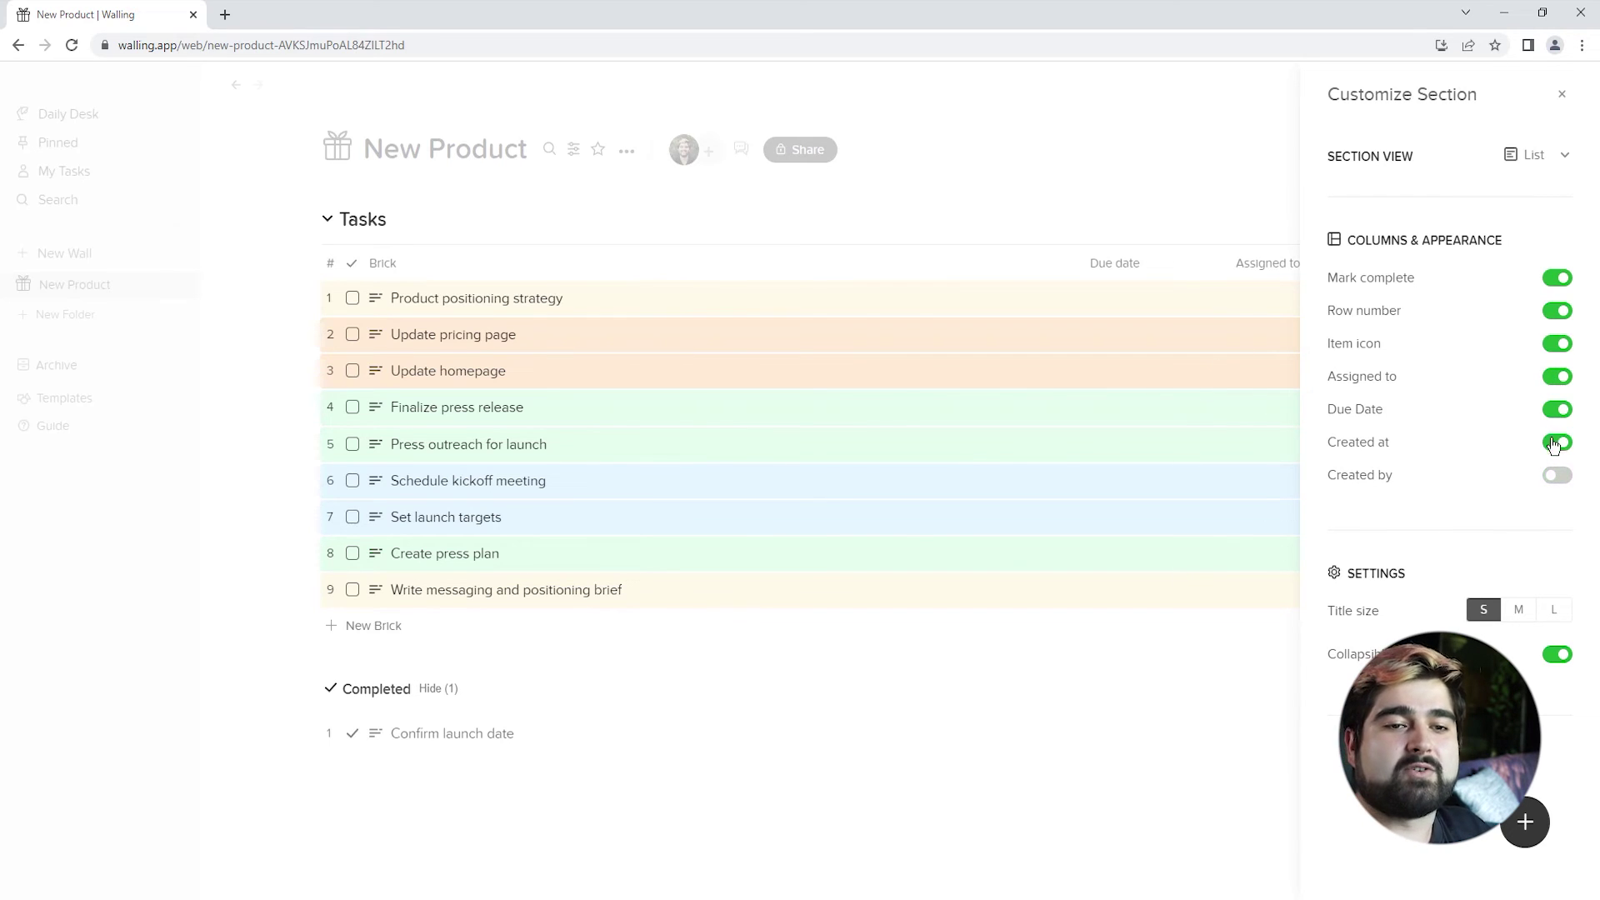
pyautogui.click(987, 668)
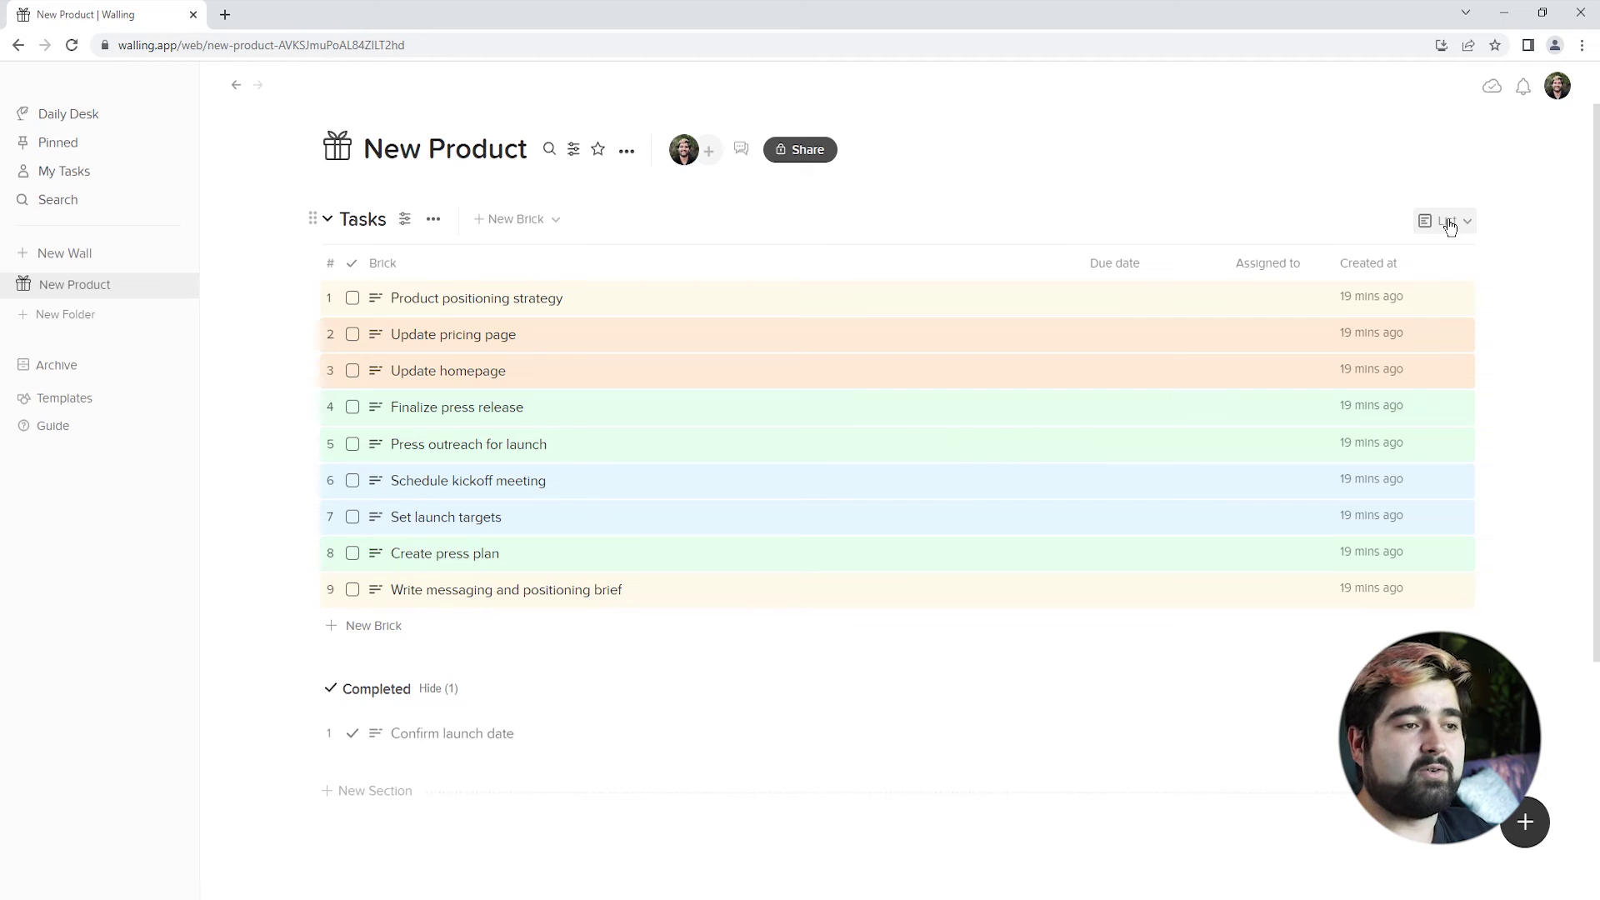
# Step: Alternate the Tasks section between Kanban and List views to compare how the bricks are presented, ending in List view
pyautogui.click(1450, 227)
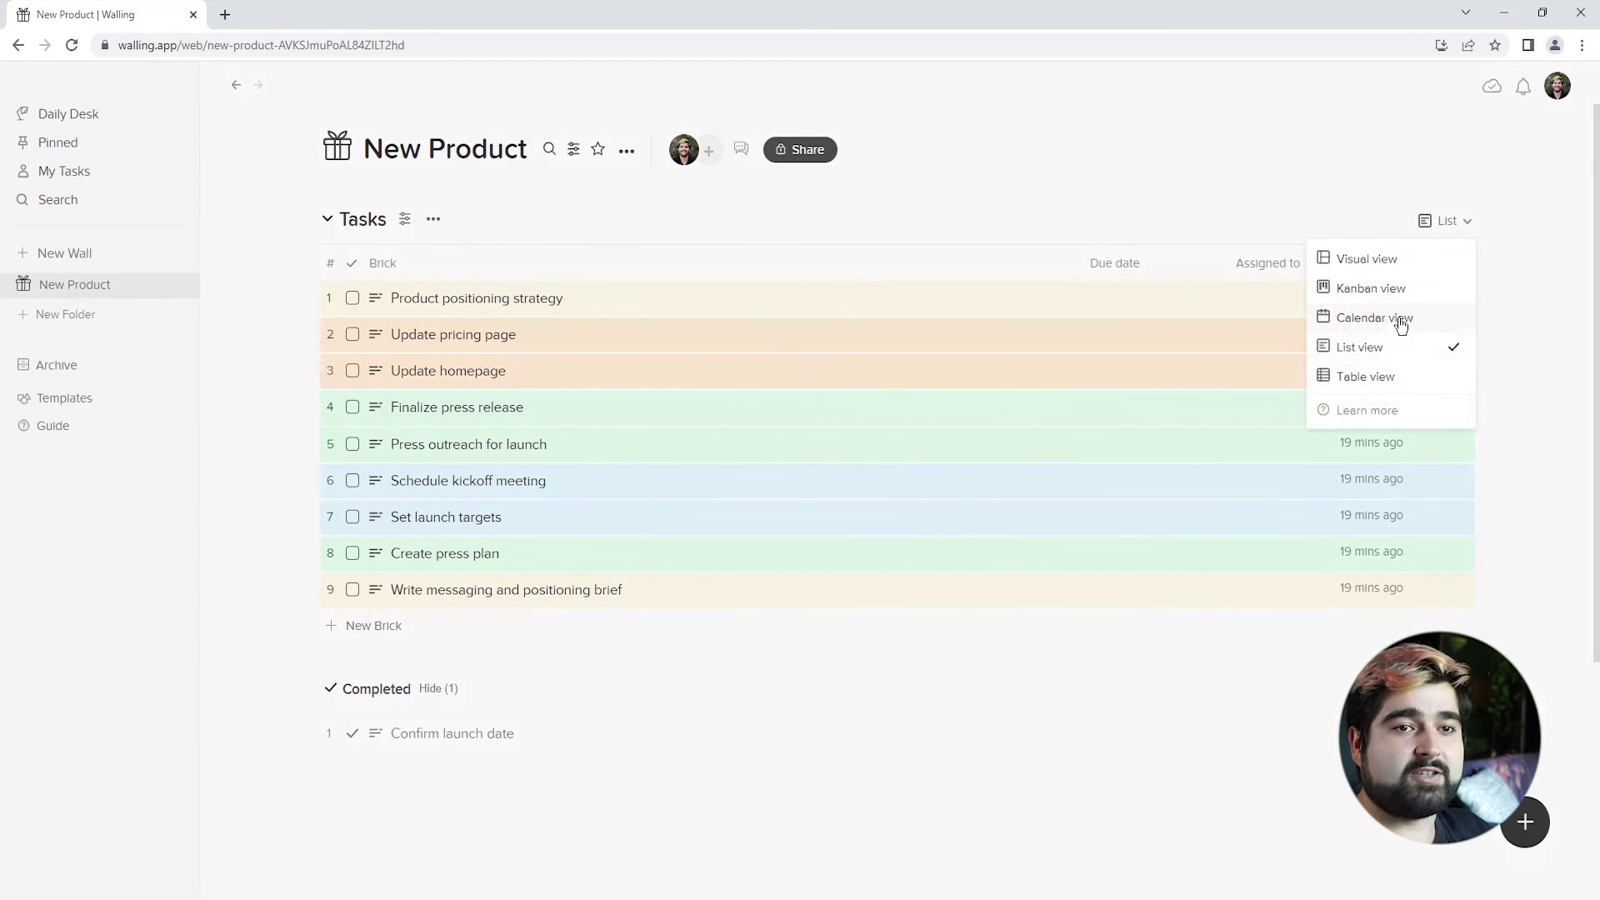
pyautogui.click(1396, 287)
pyautogui.click(1437, 223)
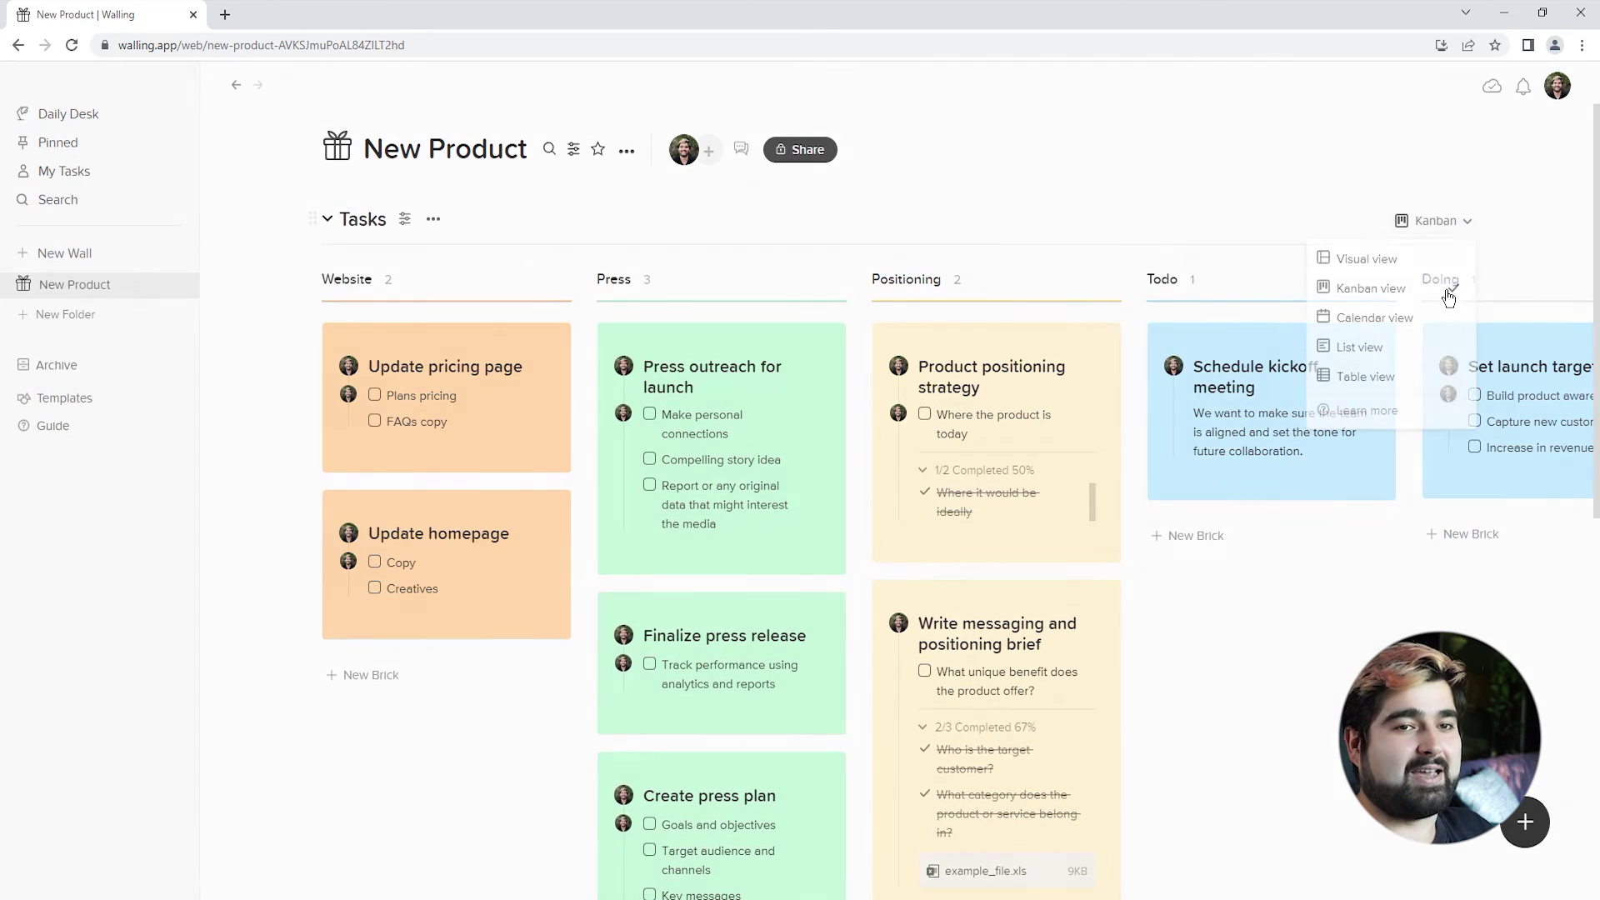
pyautogui.click(1400, 347)
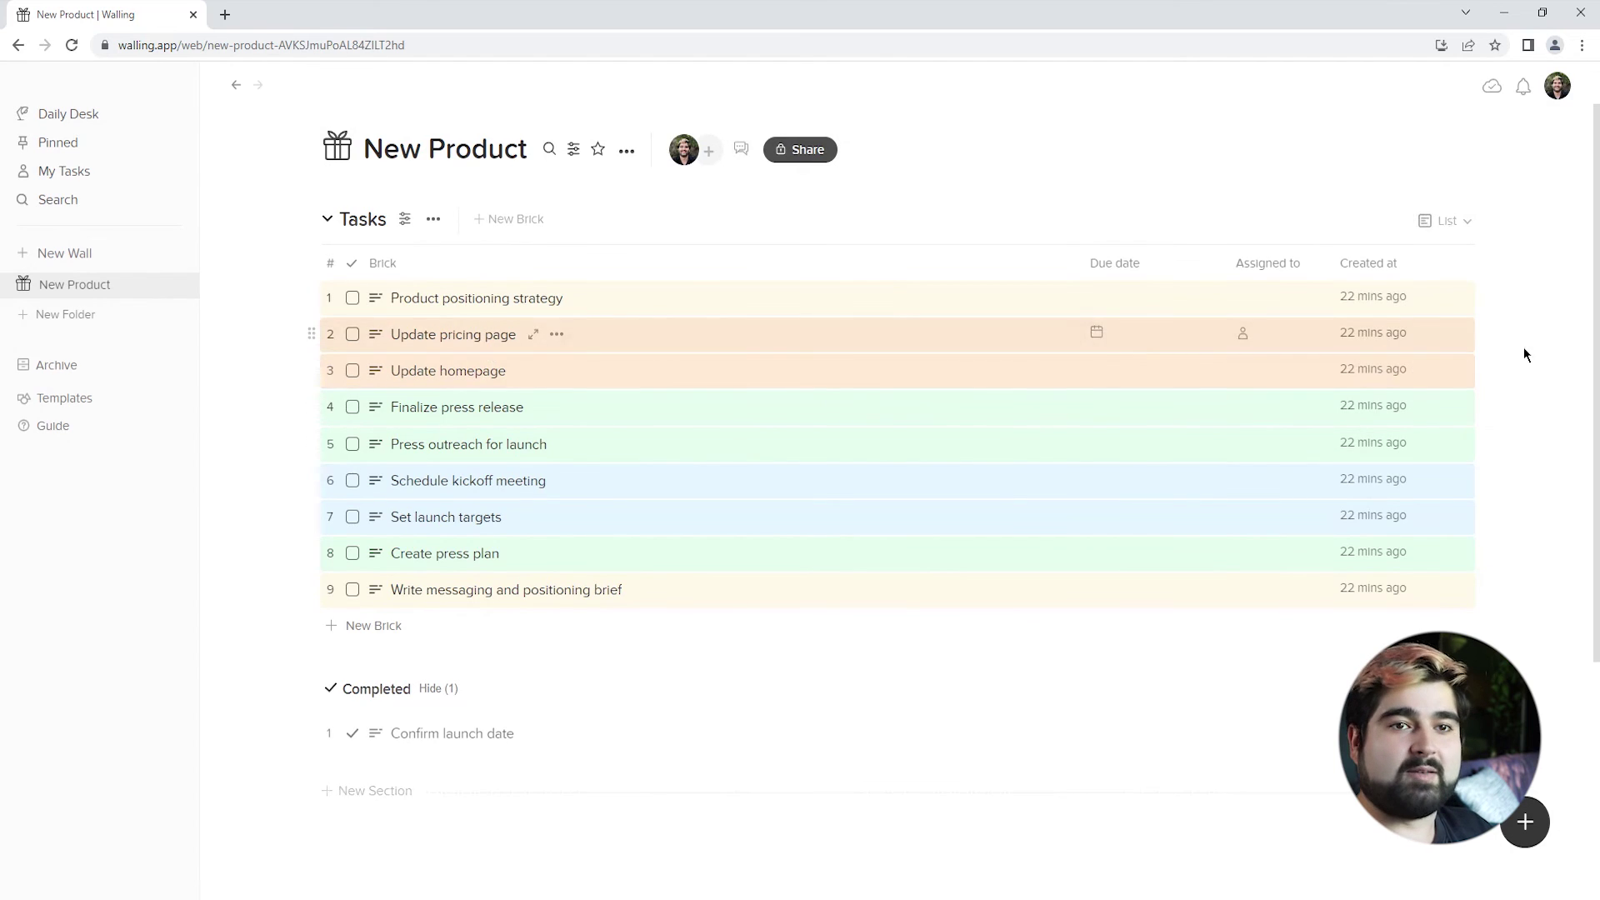
pyautogui.click(1452, 223)
pyautogui.click(1421, 292)
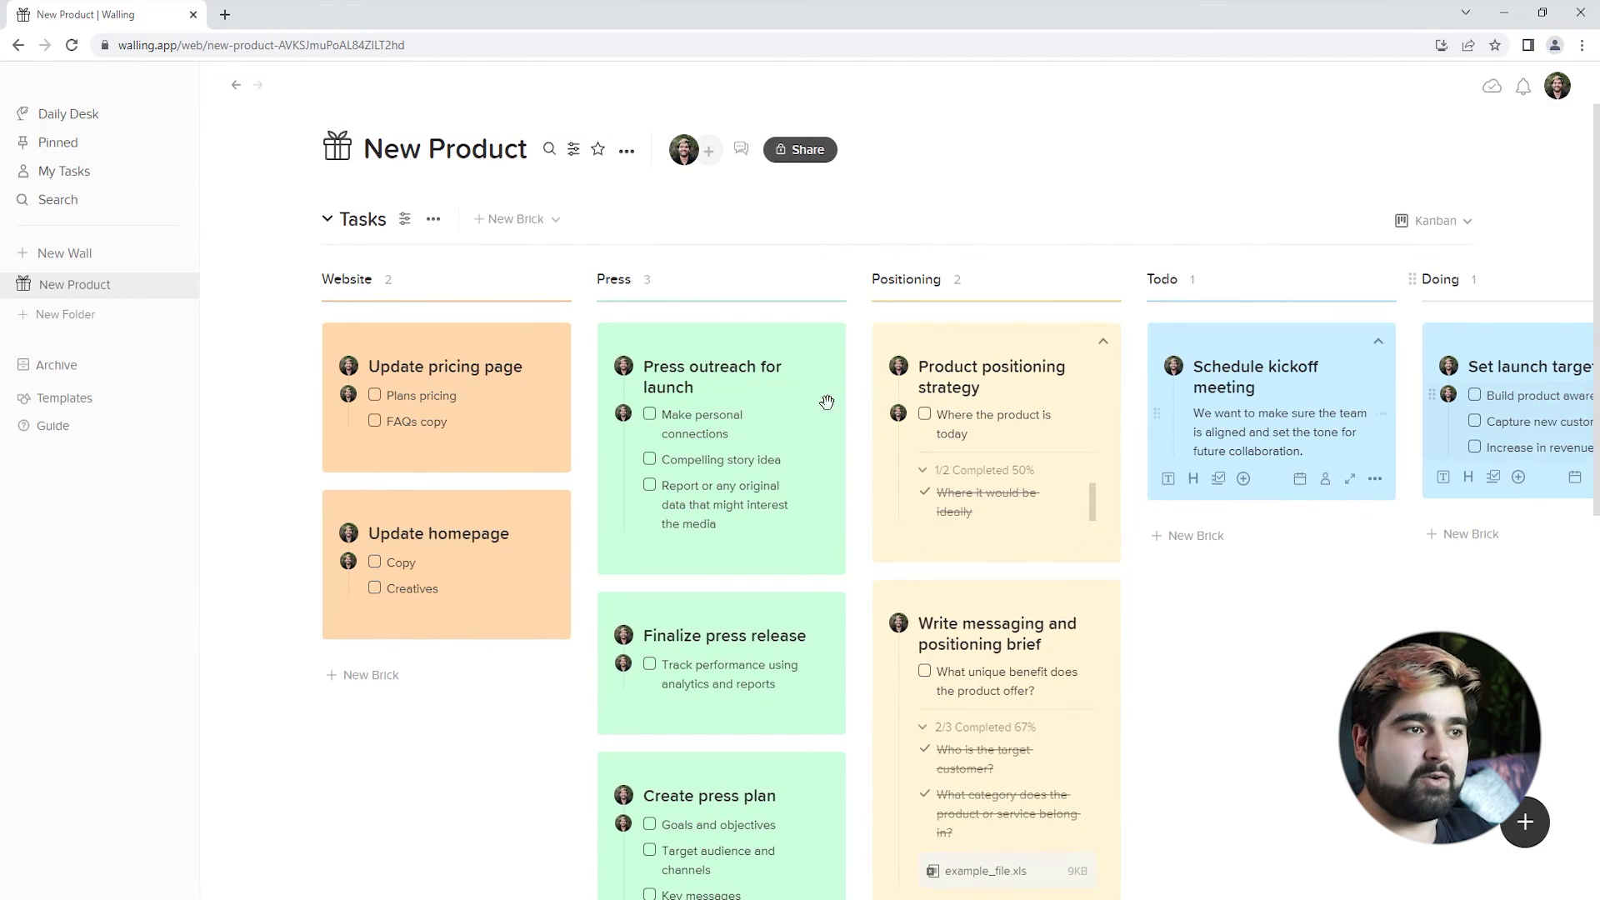
pyautogui.click(1434, 221)
pyautogui.click(1392, 360)
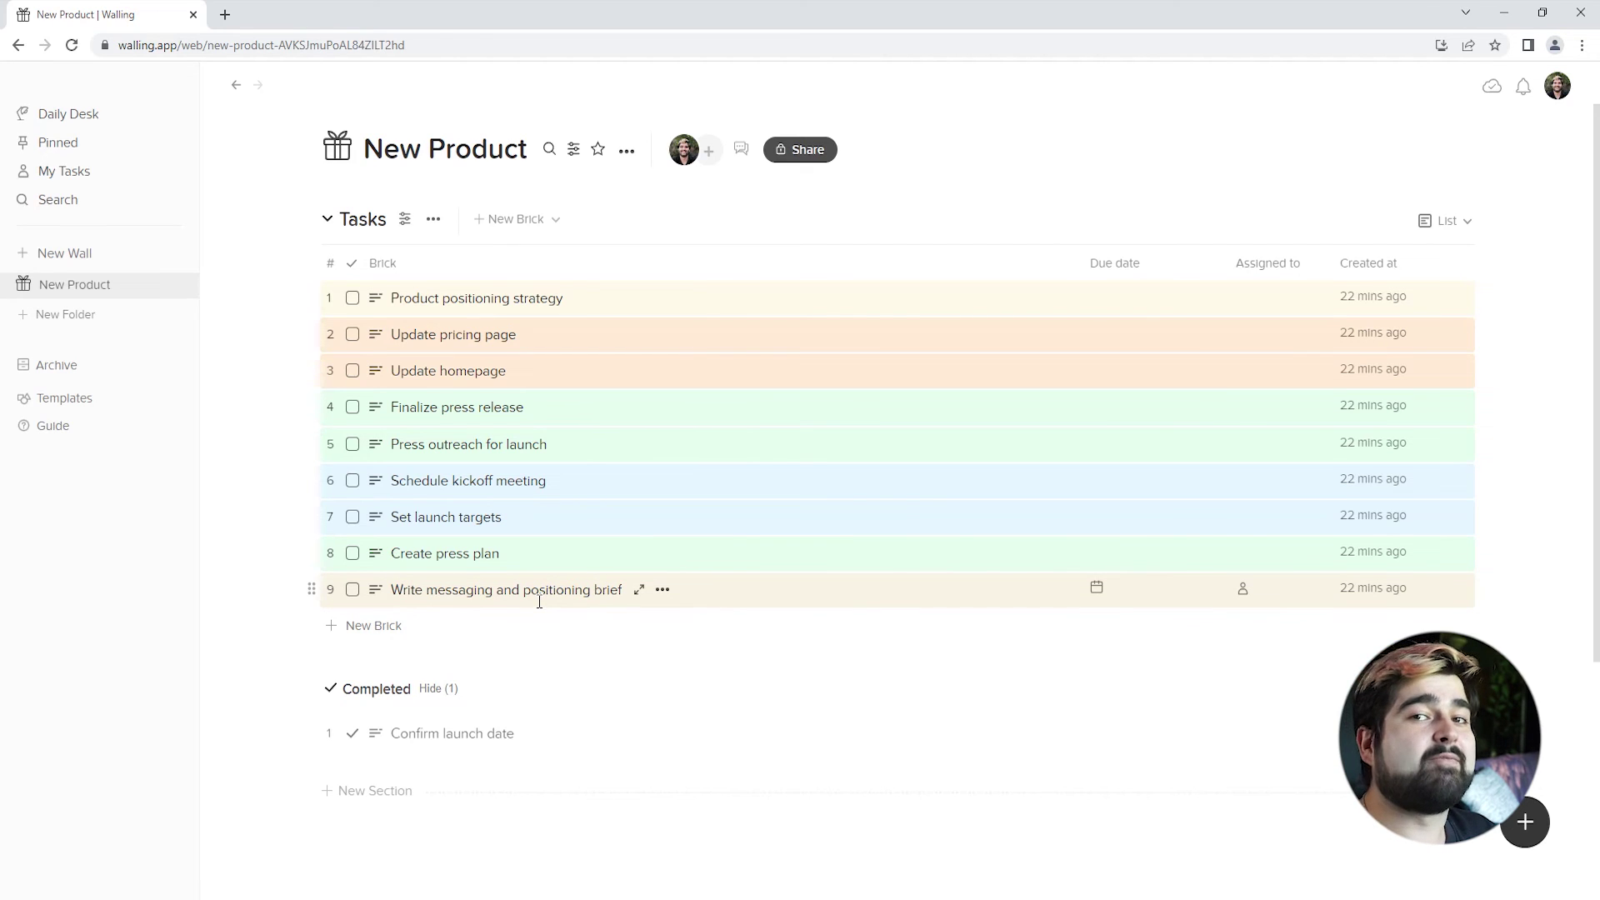
# Step: Switch the Tasks section to Table view and change the Notes column's type to URL
pyautogui.click(1446, 221)
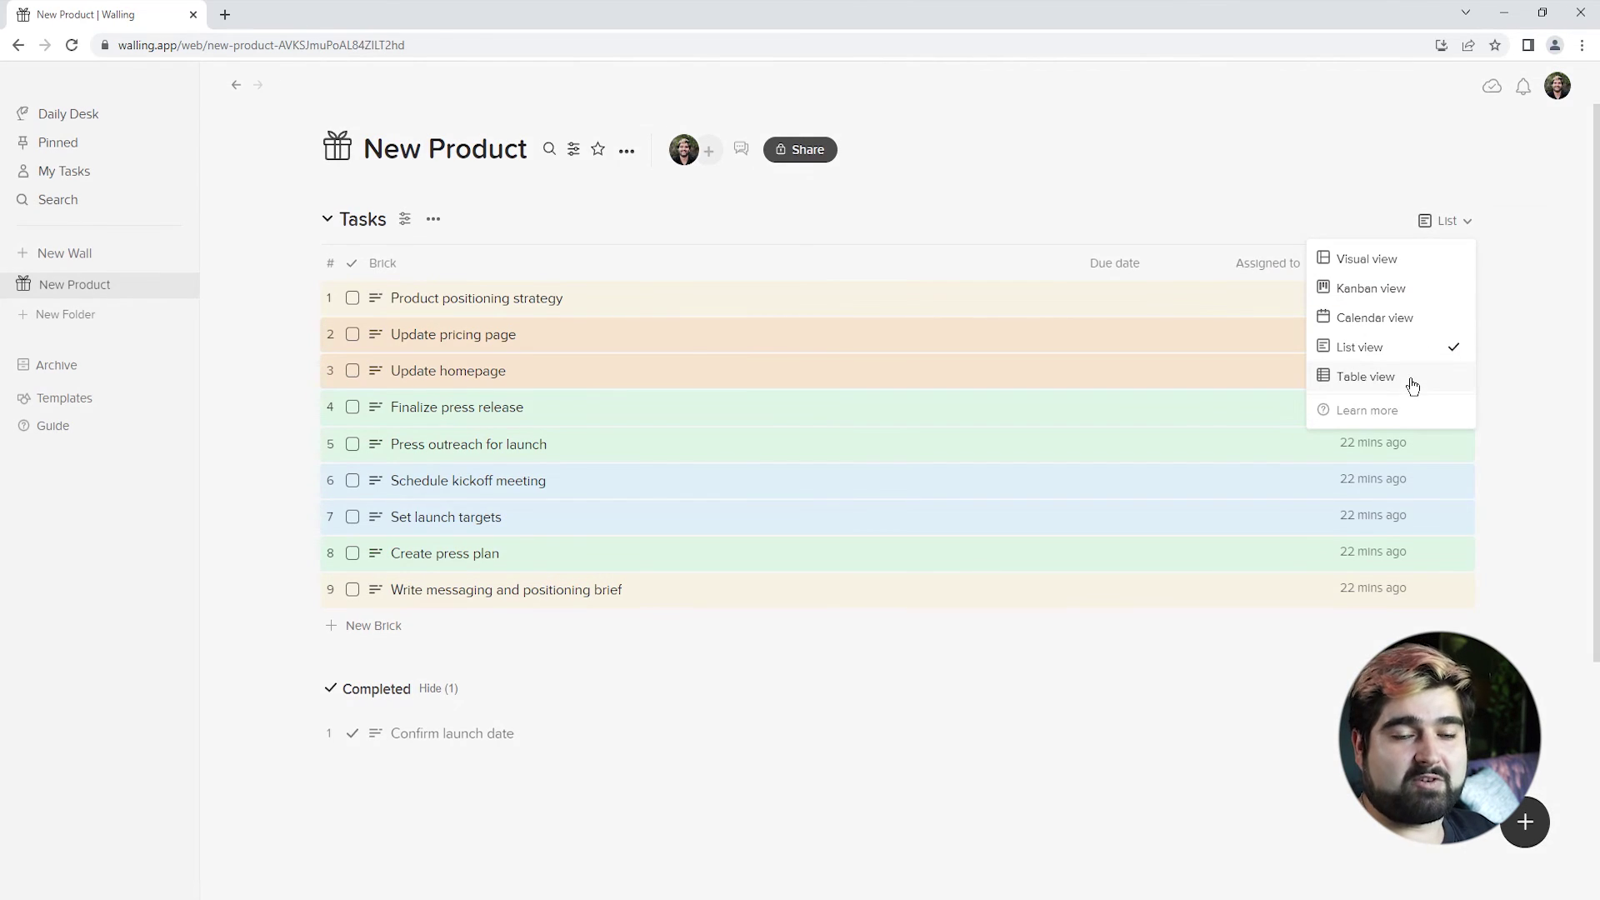
pyautogui.click(1412, 382)
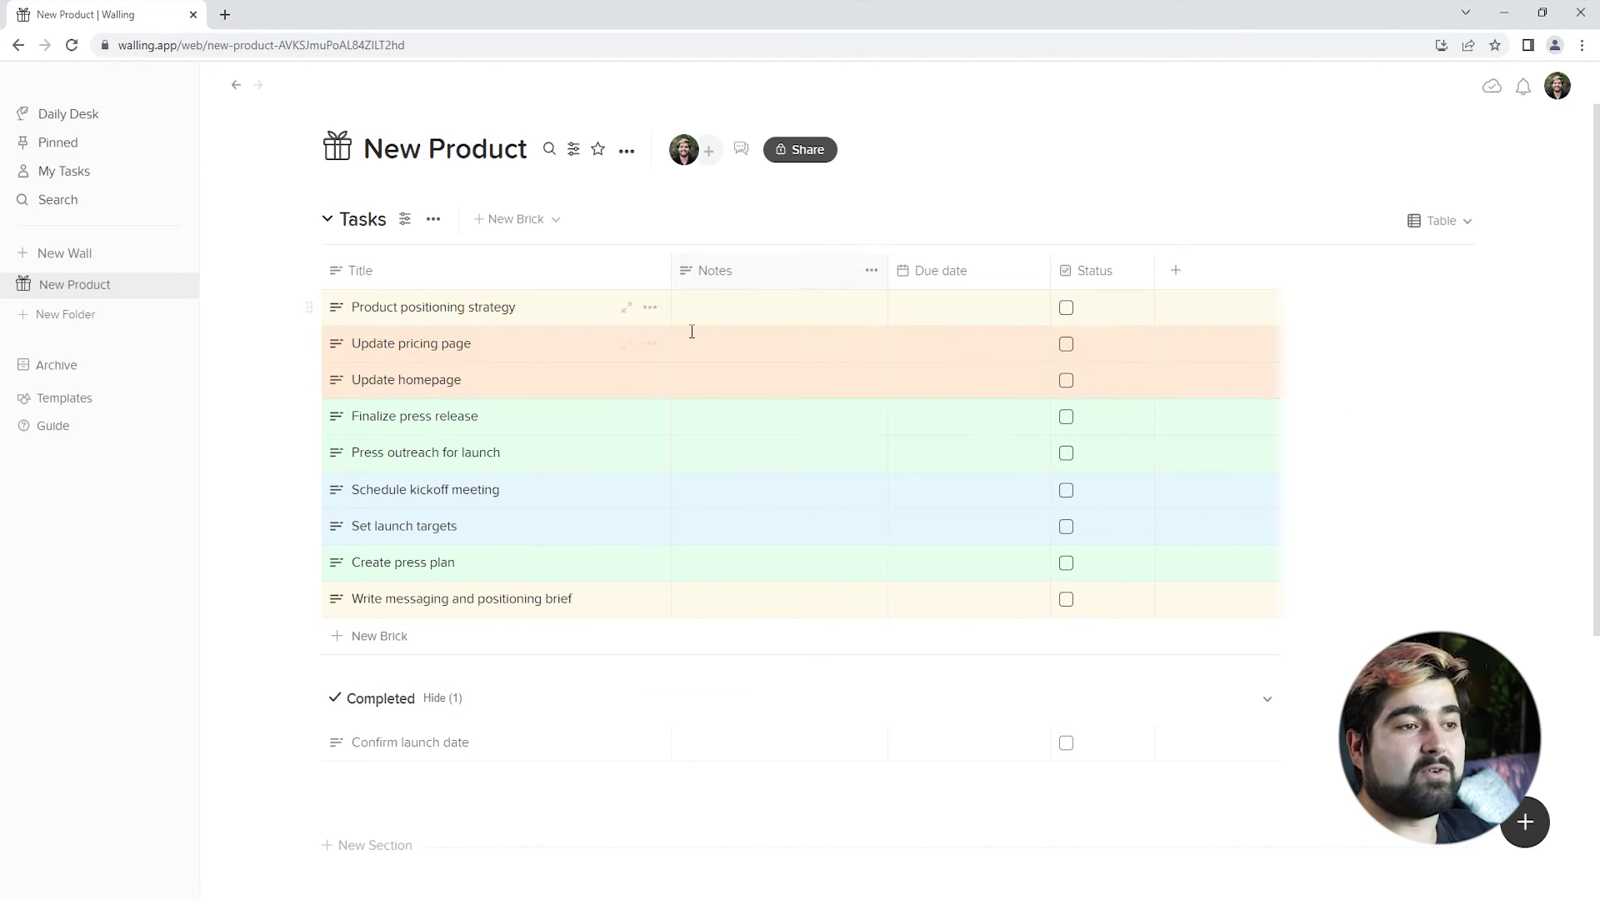
pyautogui.click(731, 276)
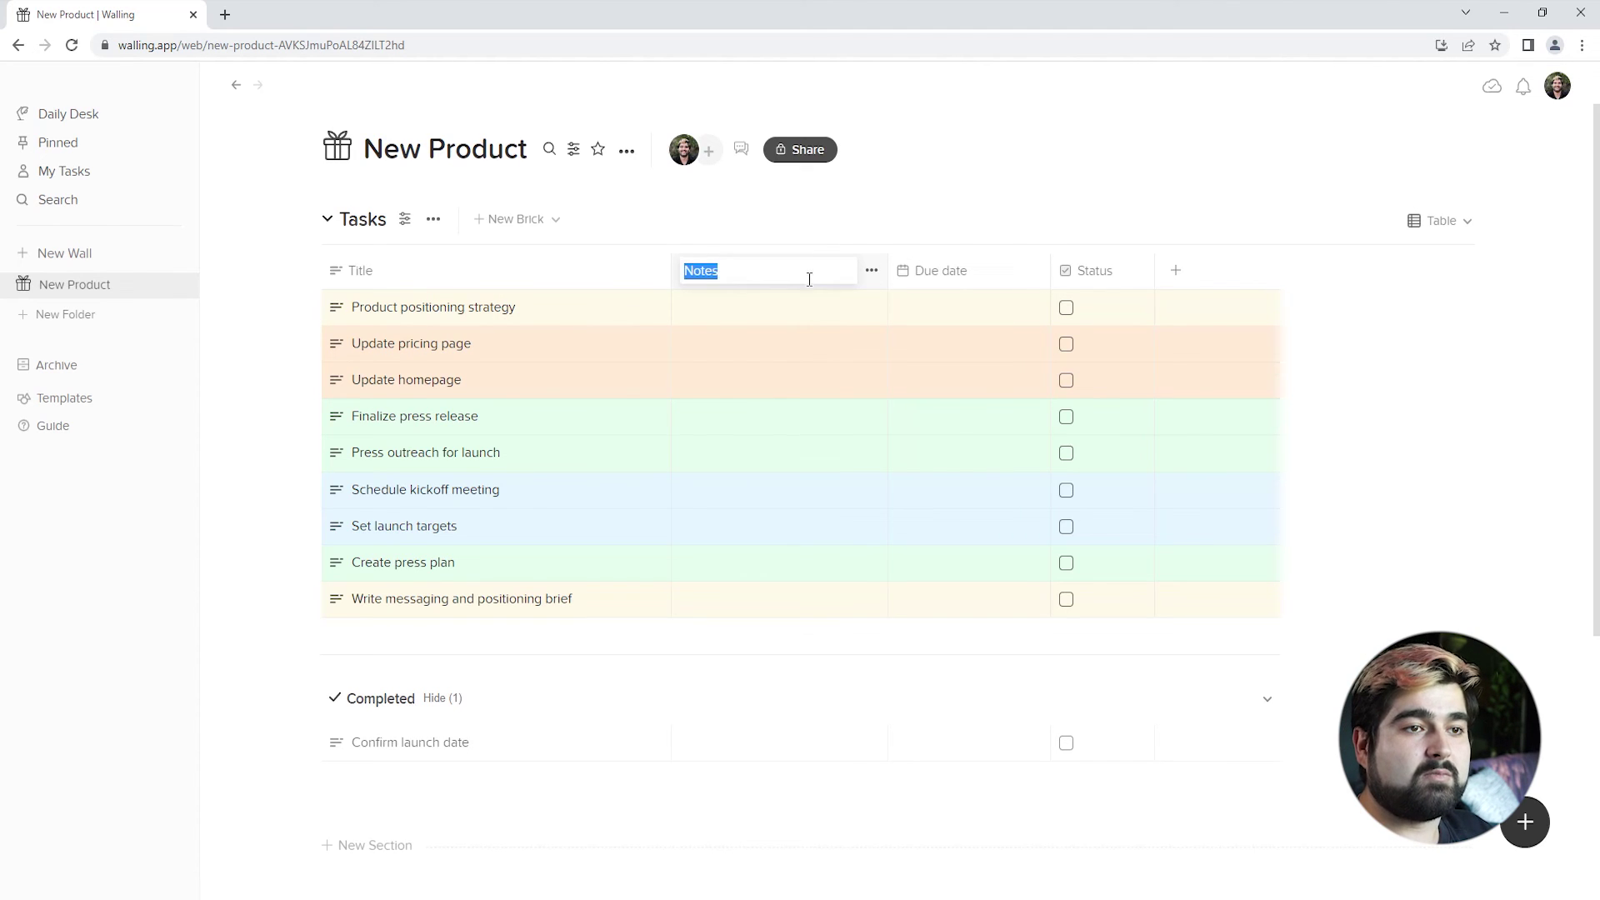
pyautogui.click(871, 271)
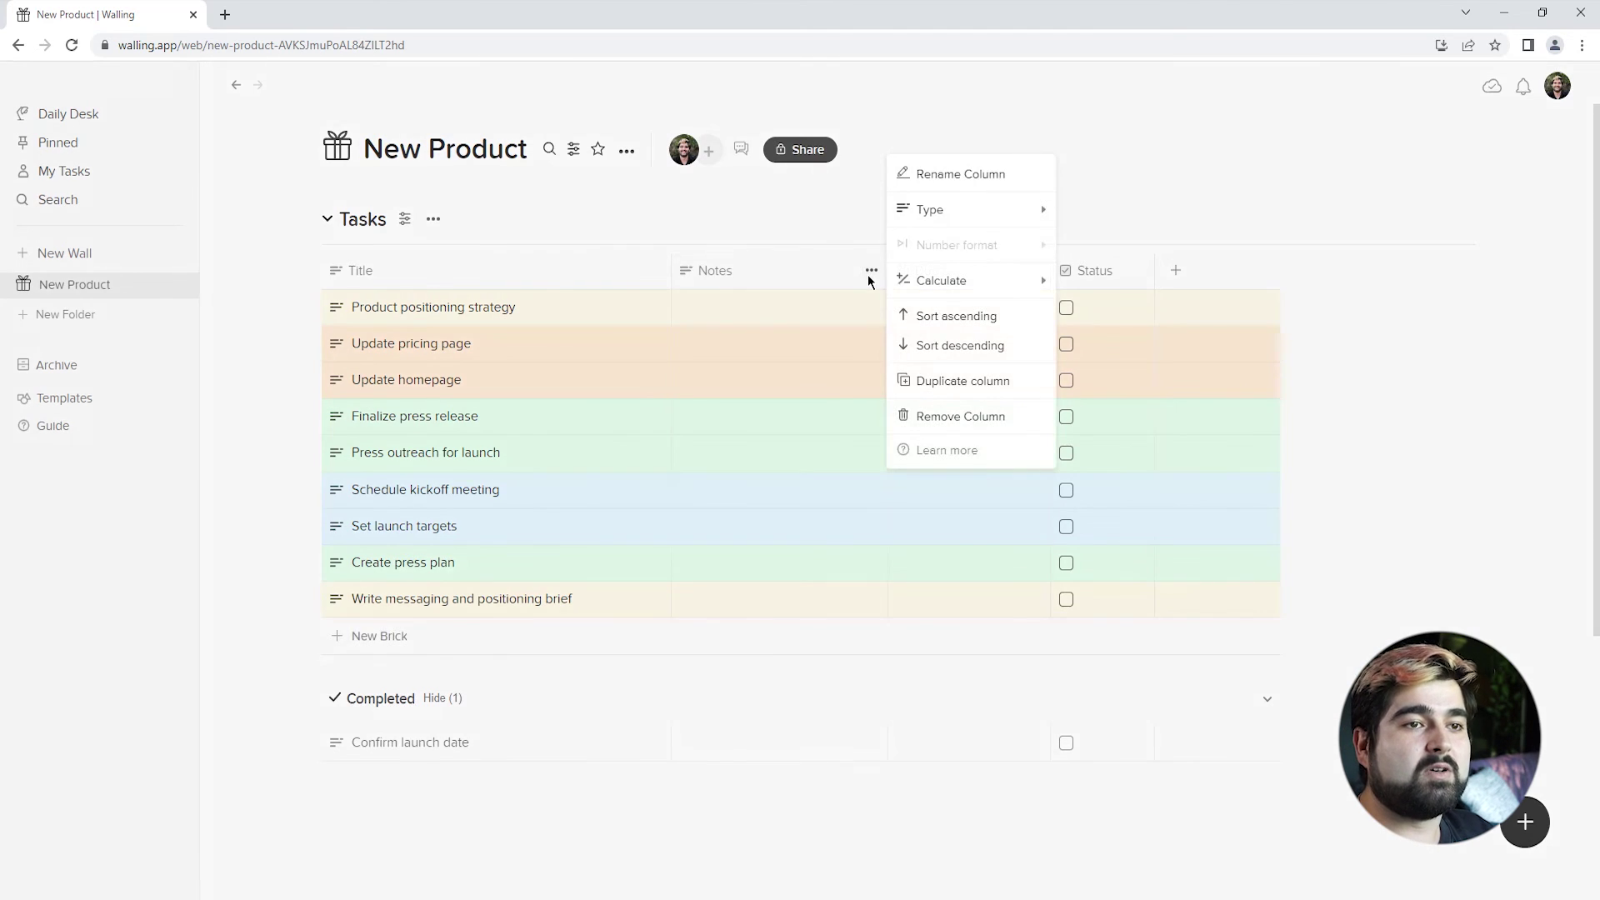
pyautogui.click(963, 211)
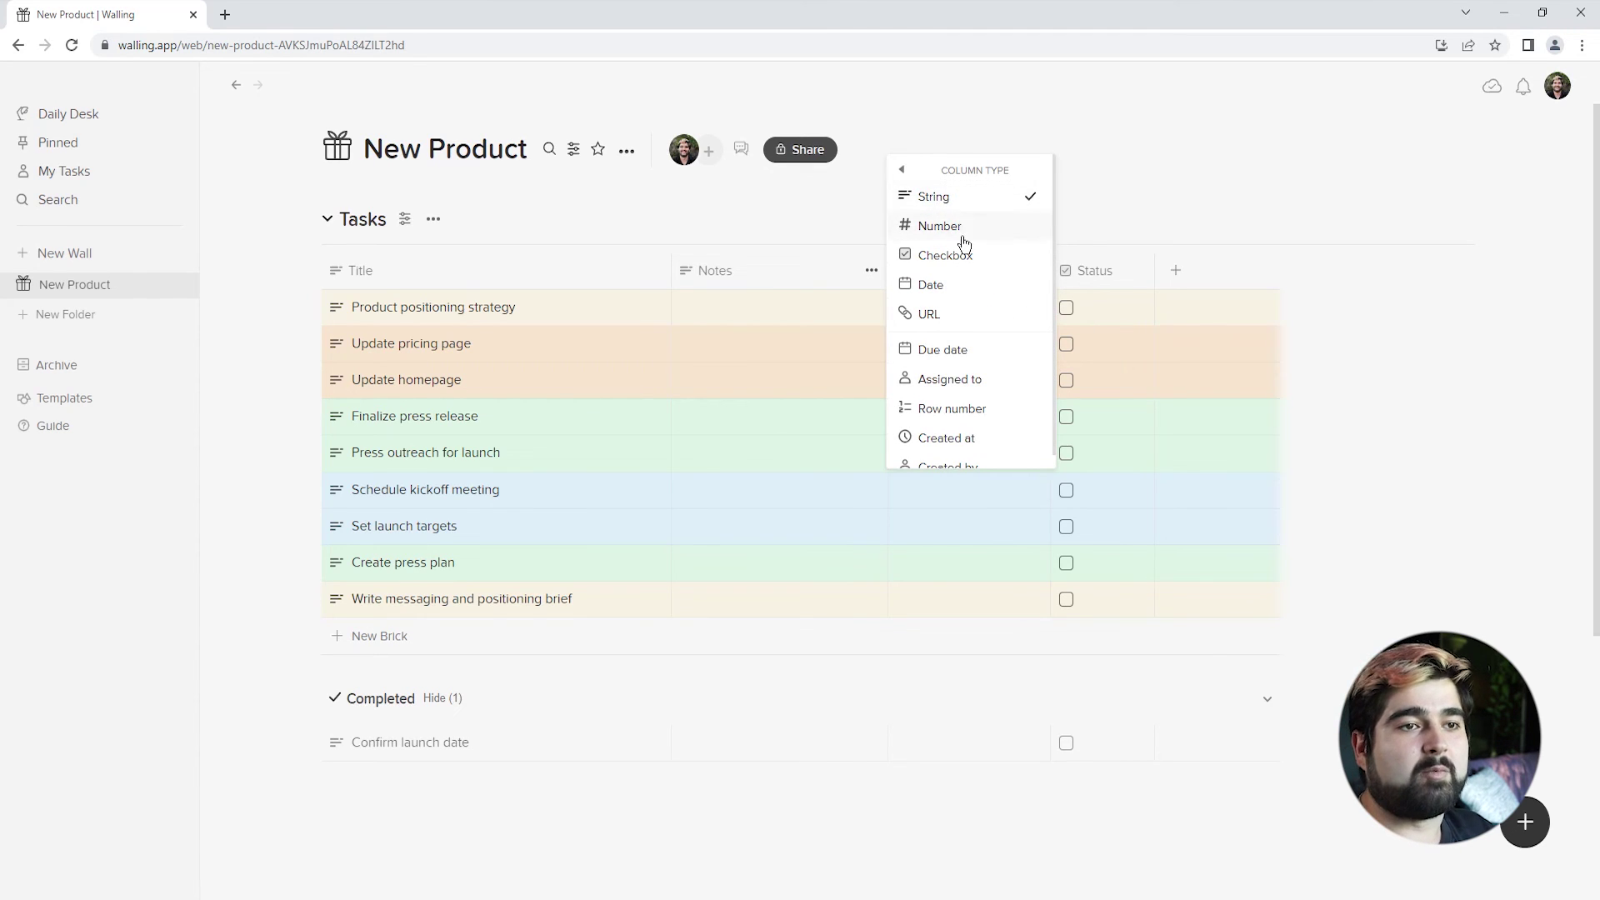
pyautogui.scroll(-1, 965, 284)
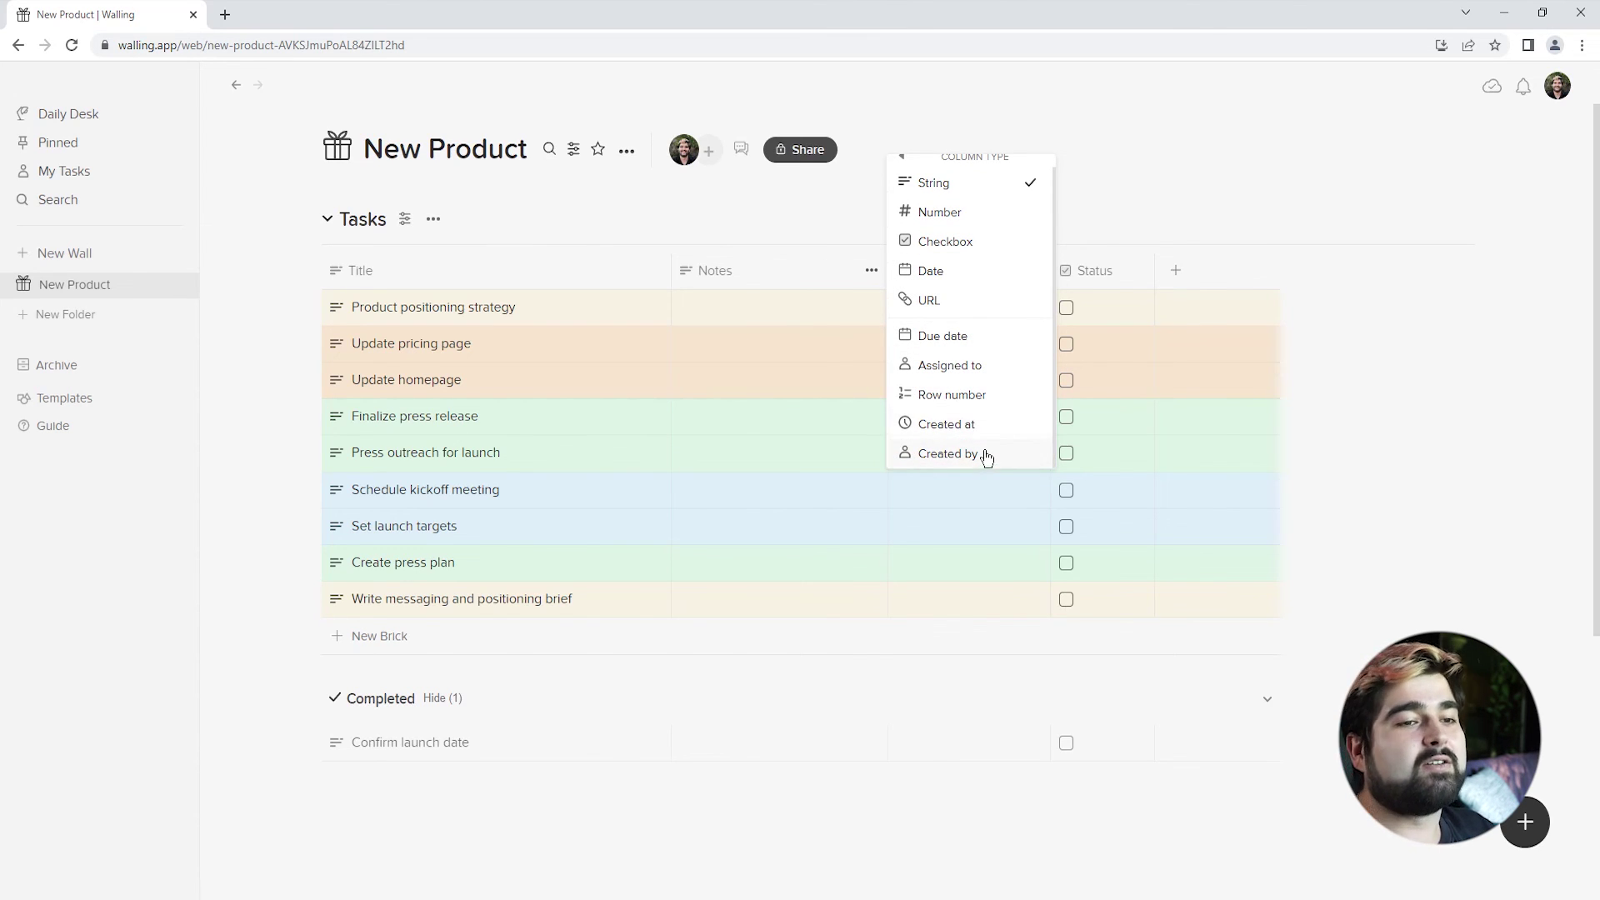
pyautogui.scroll(1, 969, 207)
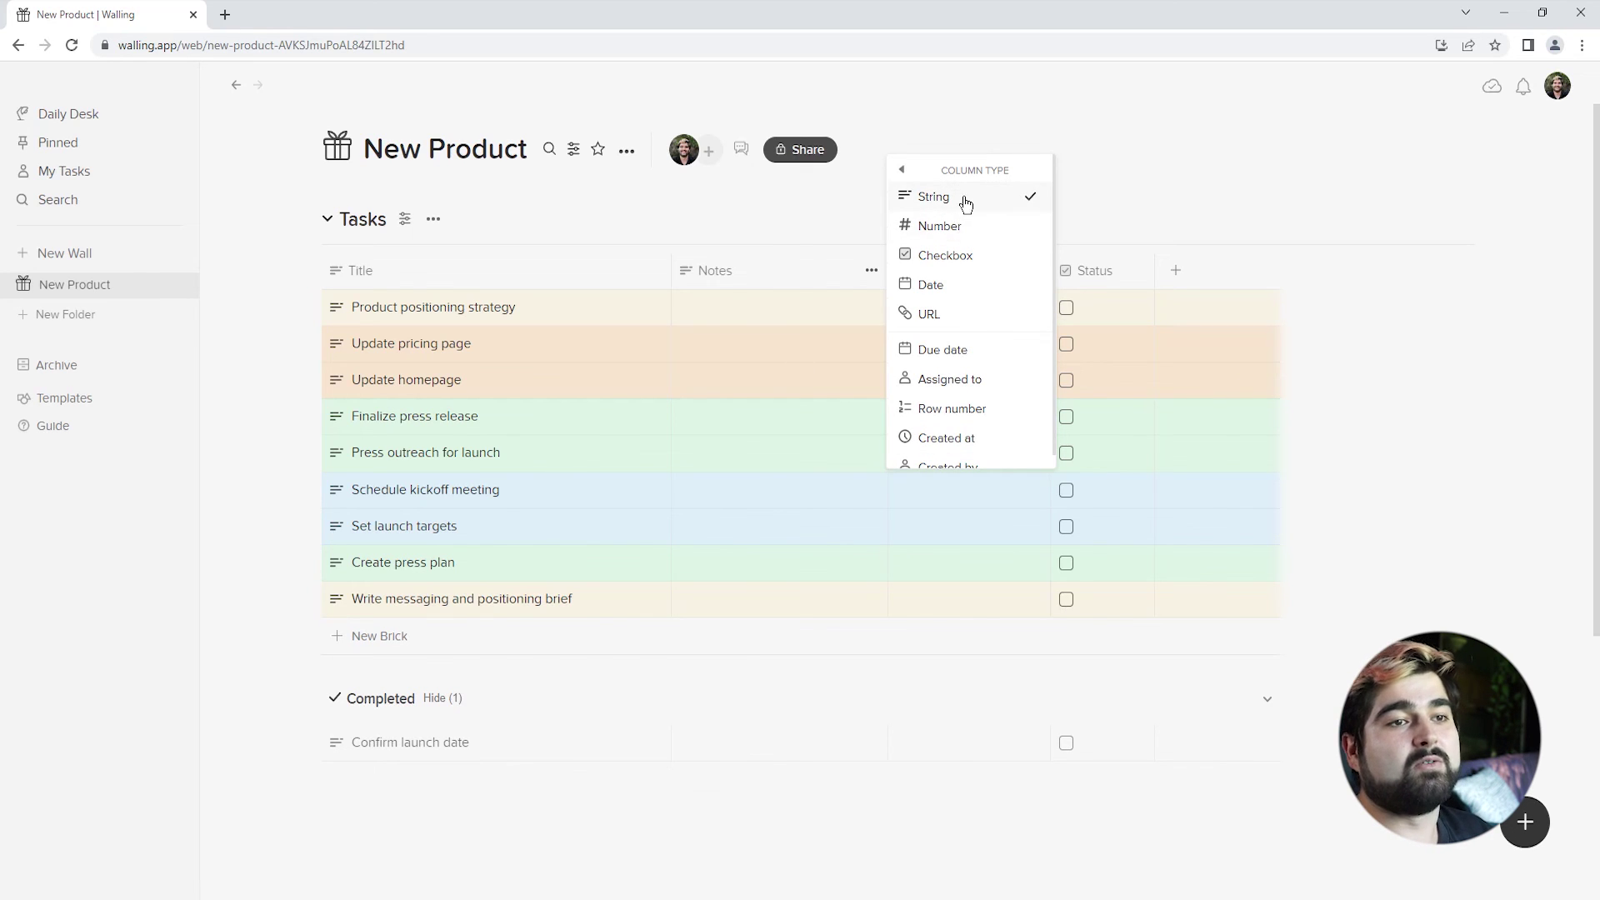
pyautogui.click(966, 202)
pyautogui.click(756, 305)
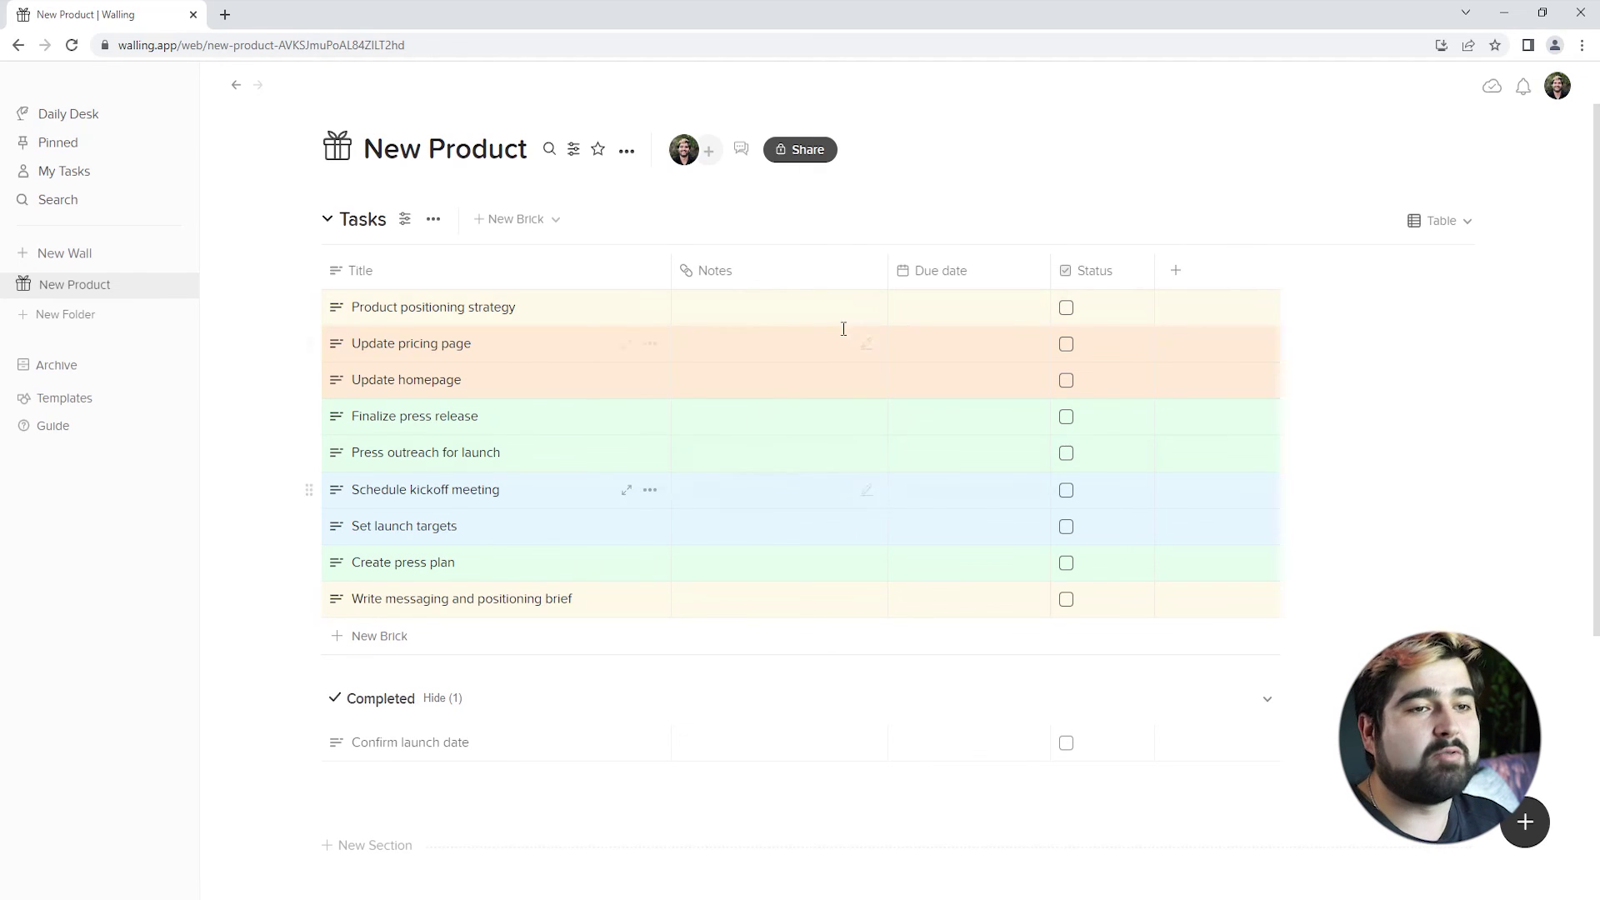
# Step: Add a Number column after the Status column and name it Time Taken to Complete
pyautogui.click(1176, 270)
pyautogui.click(1306, 271)
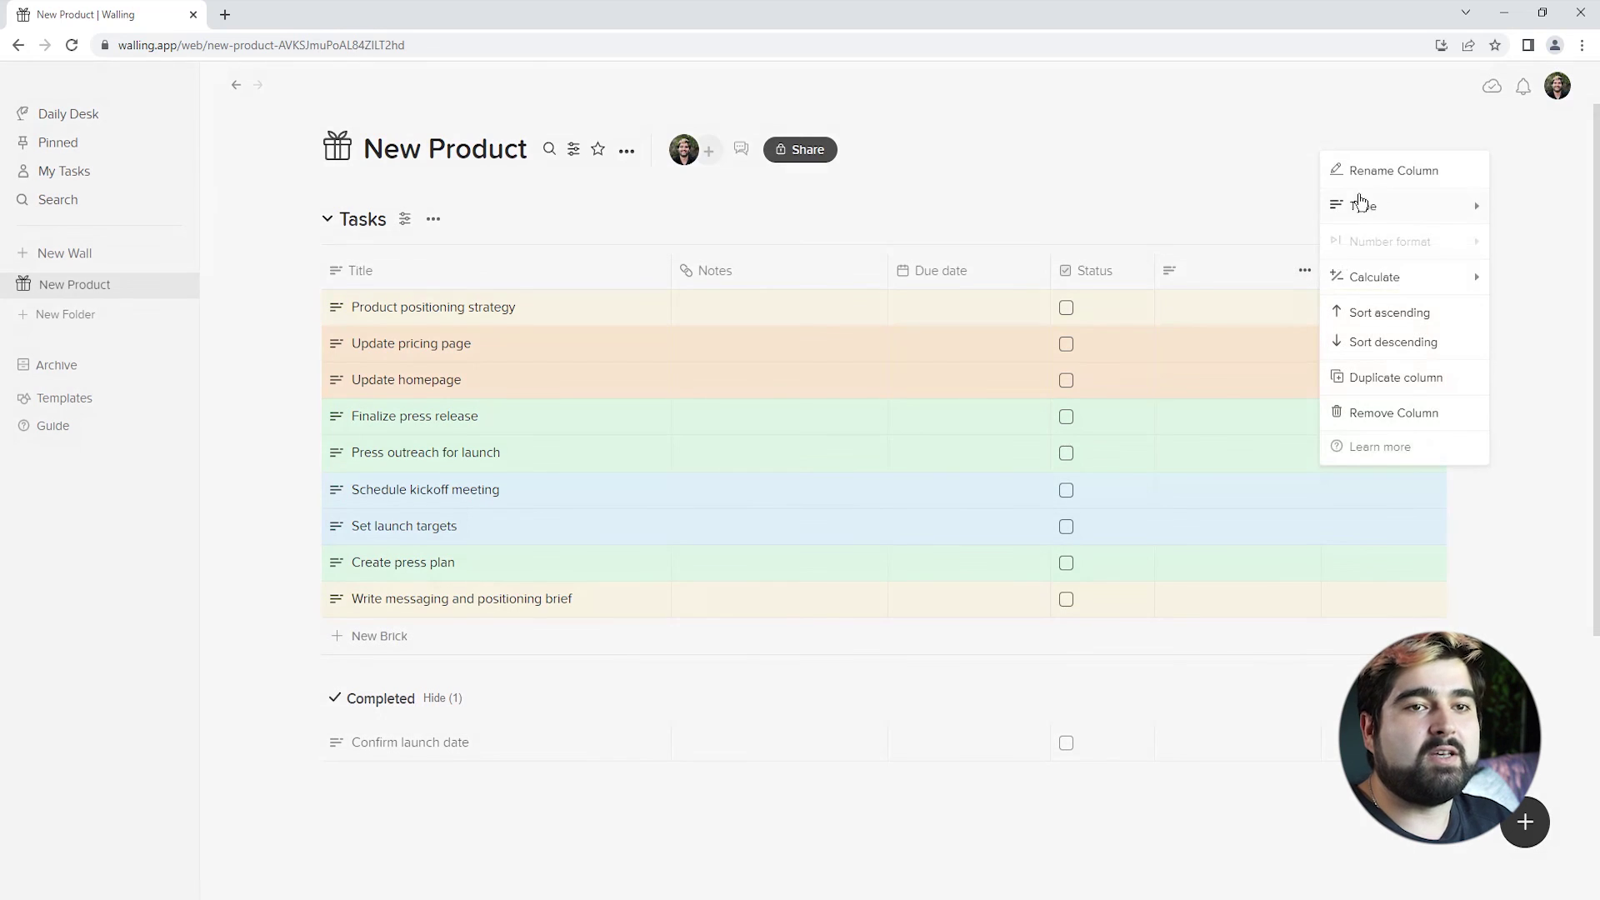
pyautogui.click(1400, 215)
pyautogui.click(1373, 222)
pyautogui.click(1192, 307)
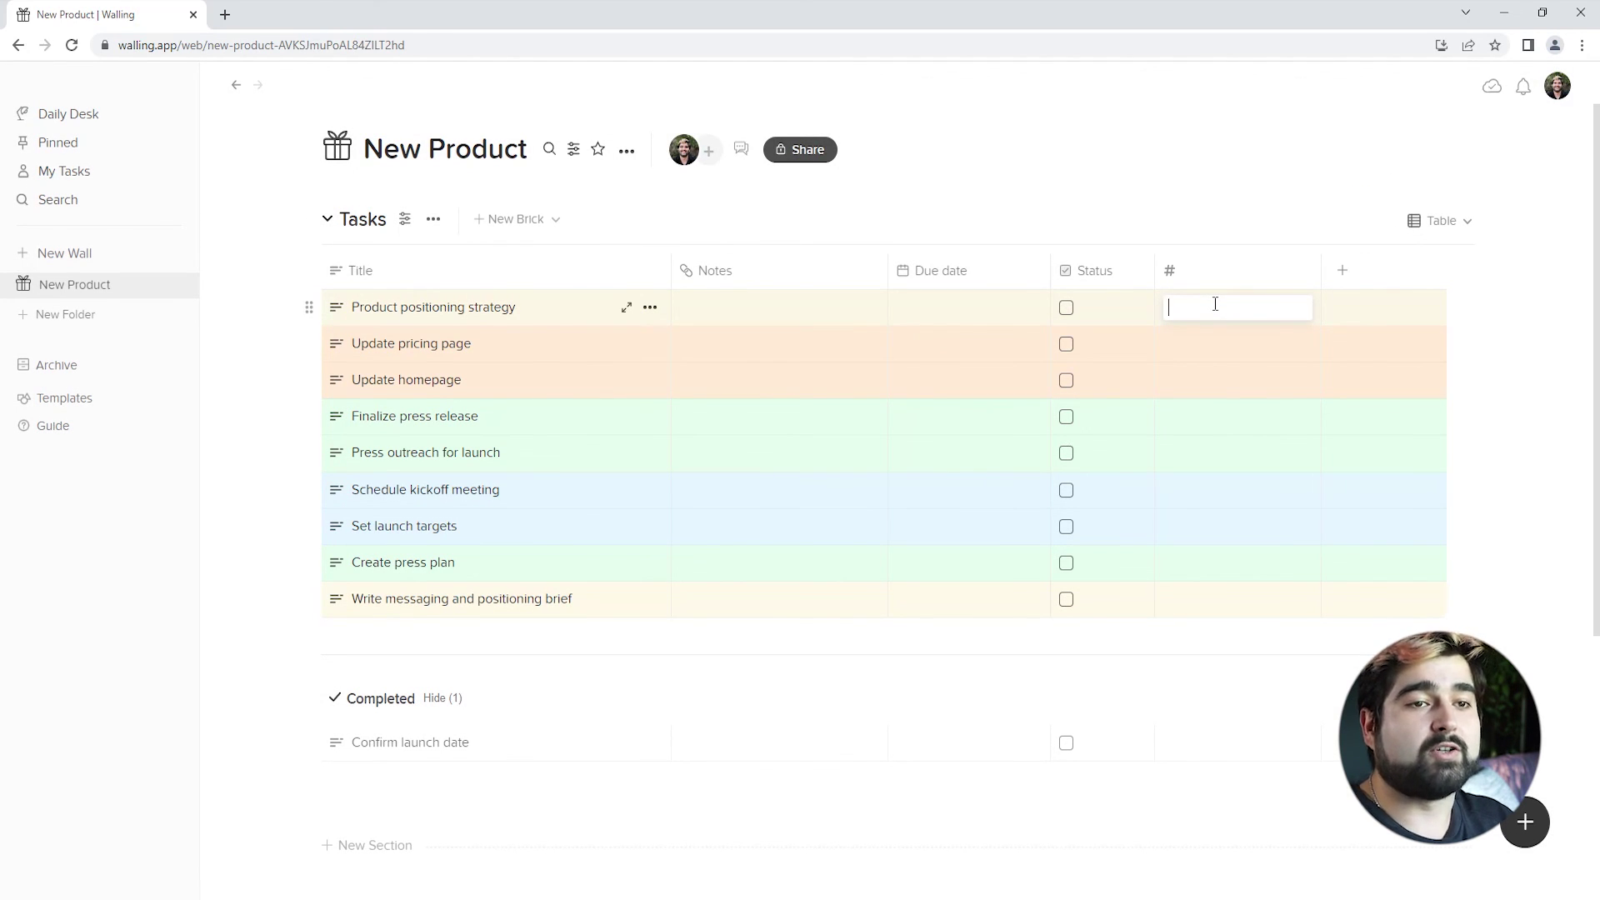
pyautogui.click(1181, 270)
pyautogui.write('T')
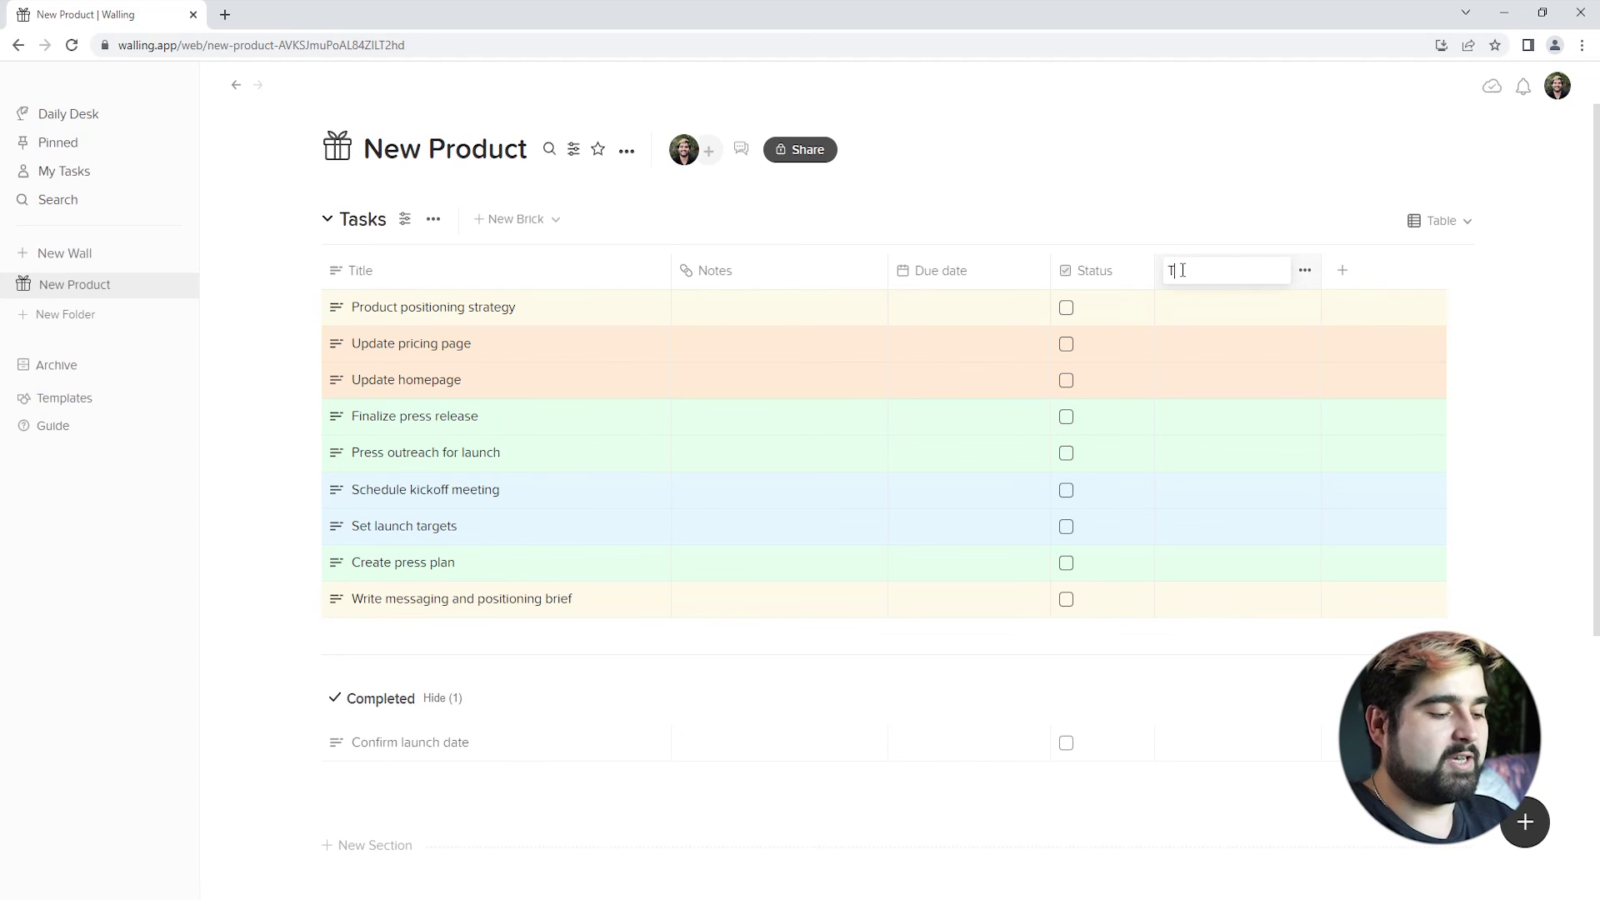
pyautogui.write('ime T')
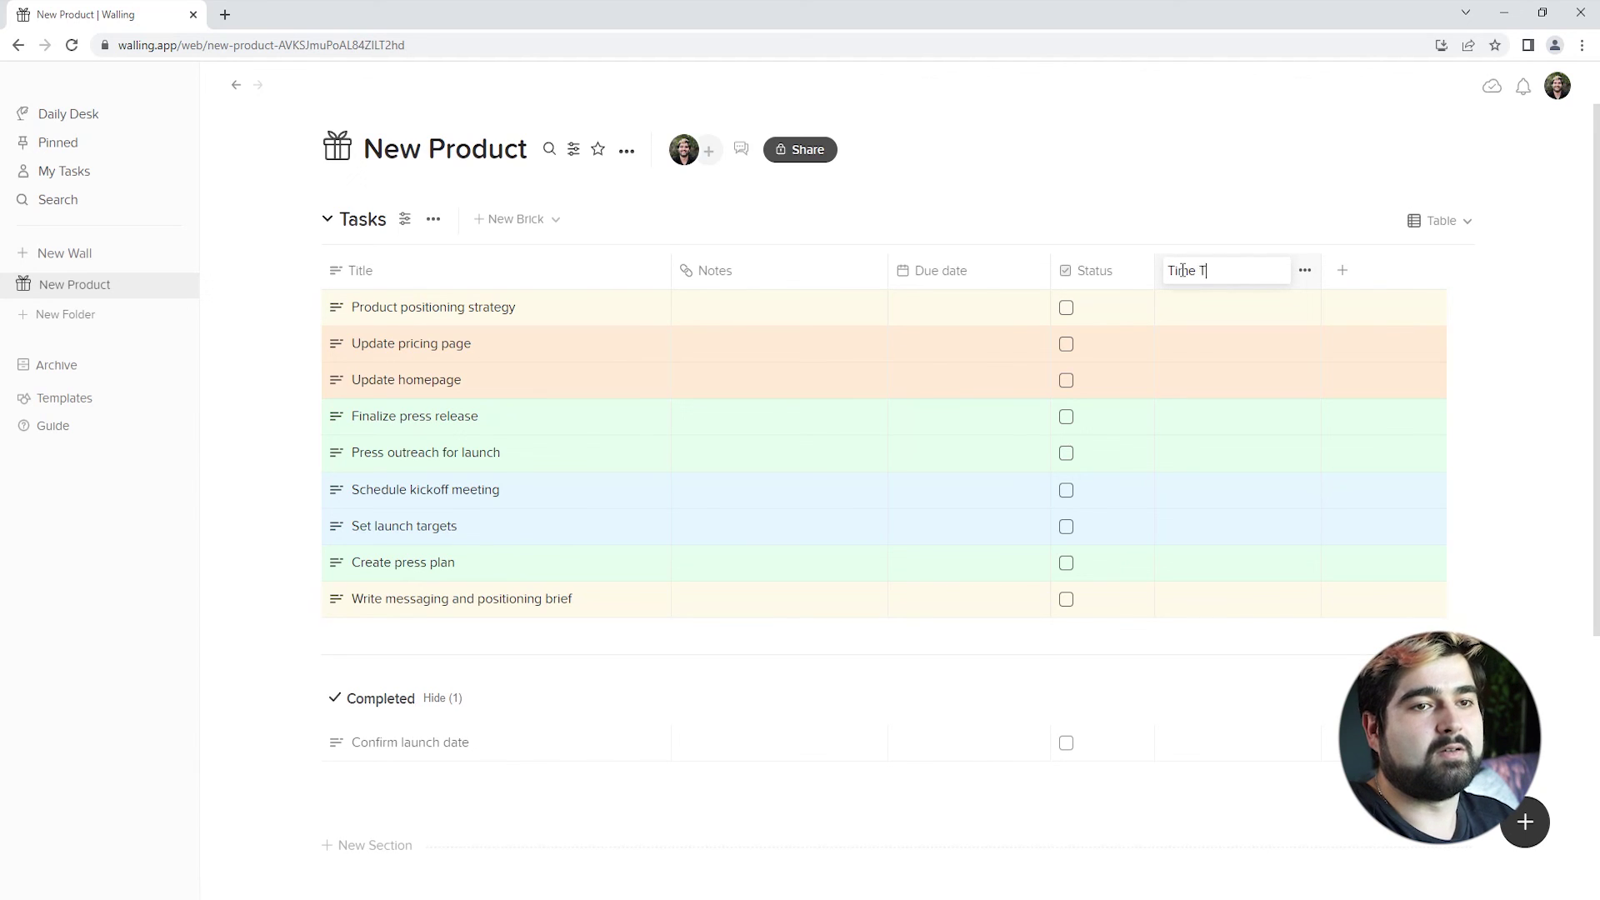
pyautogui.write('aken to Complete')
pyautogui.press('Return')
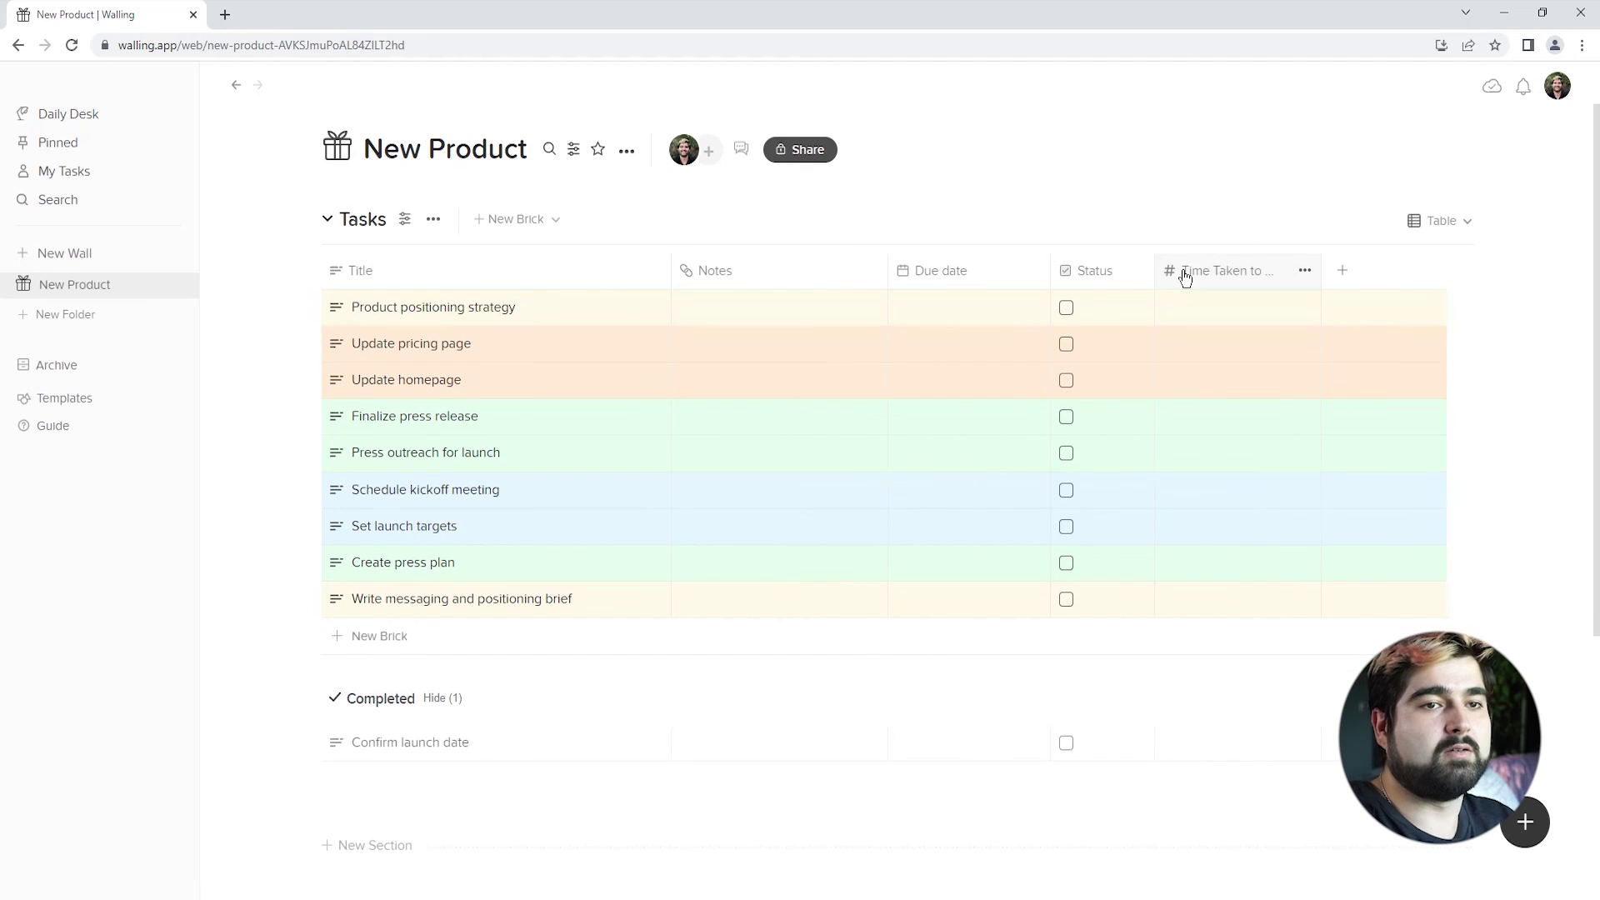
# Step: Enter the Time Taken to Complete values: 50 for Product positioning strategy, 45 for Update pricing page and 30 for Update homepage
pyautogui.click(1217, 305)
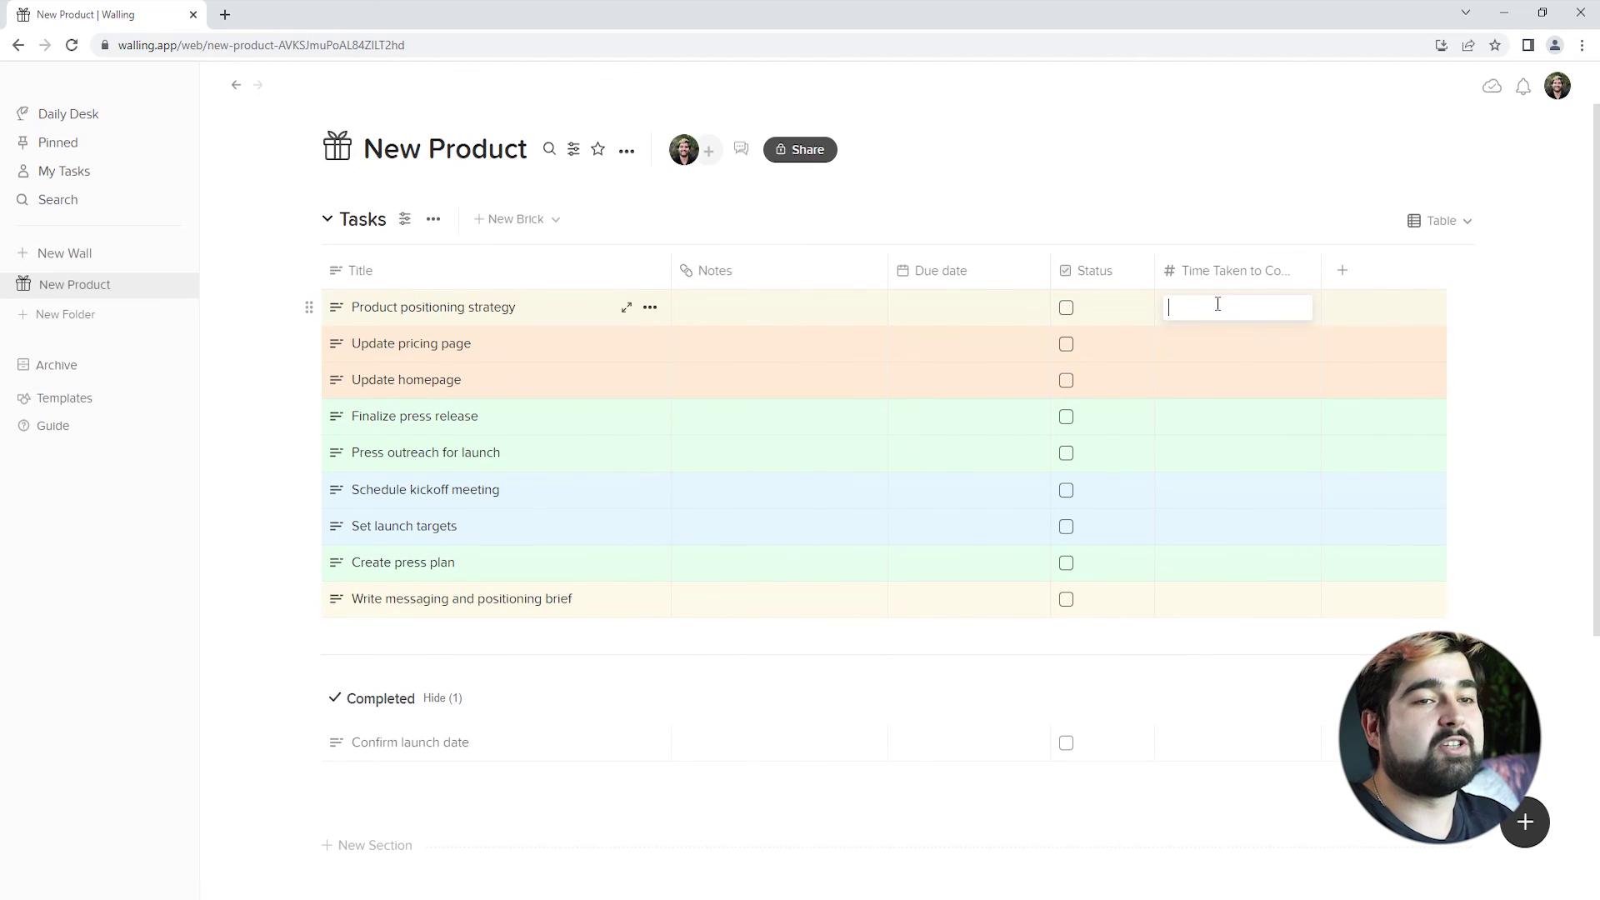
pyautogui.write('50')
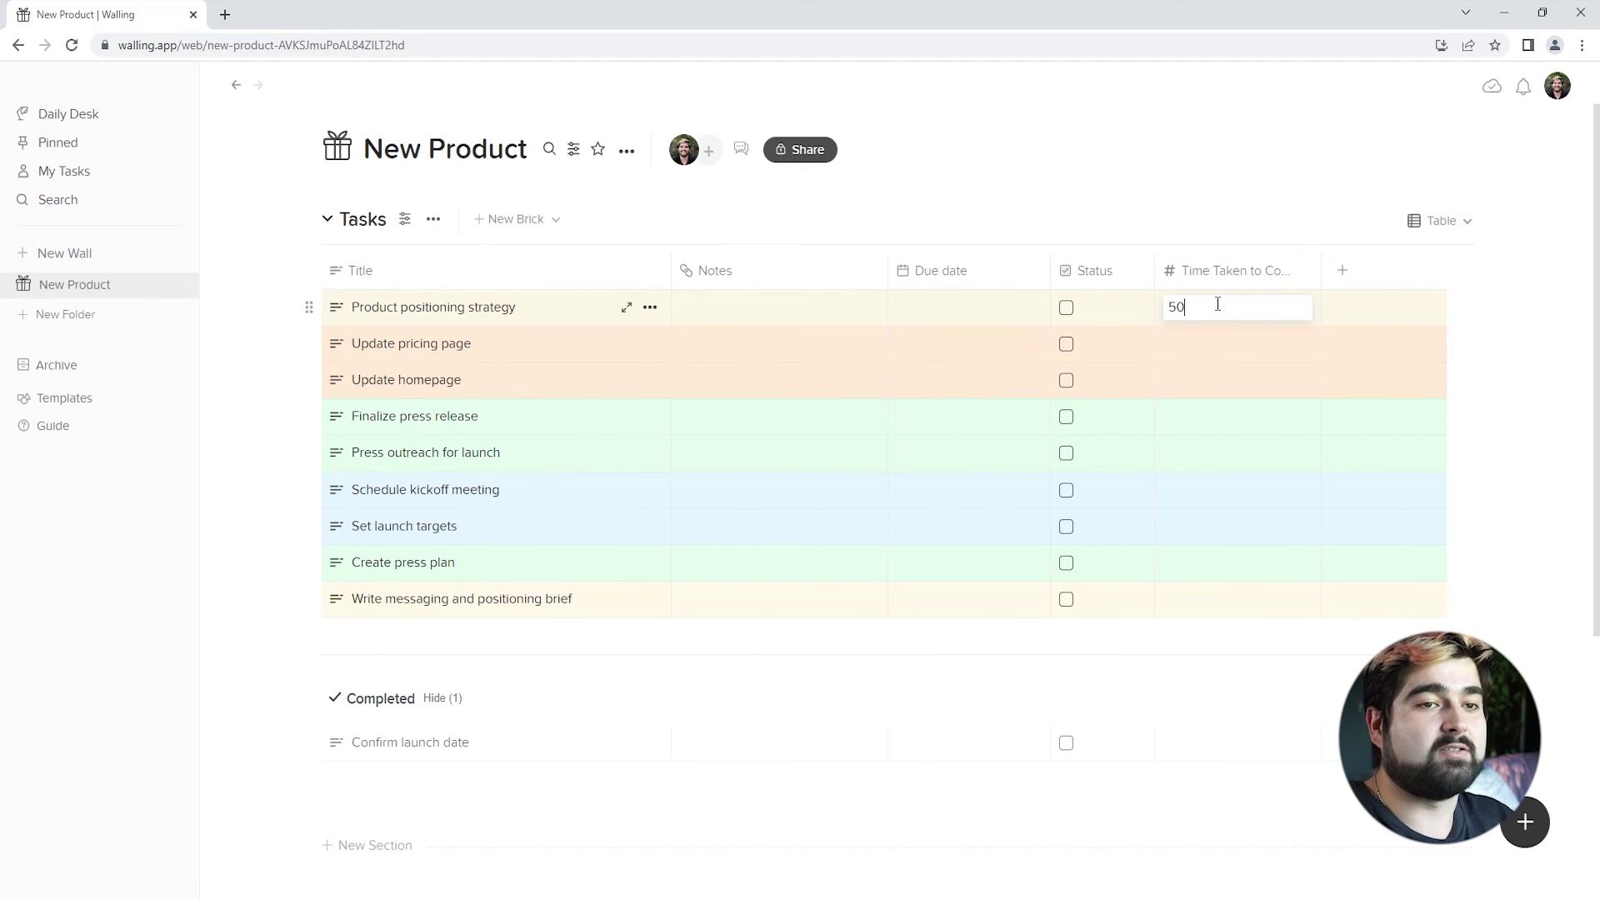
pyautogui.click(1217, 350)
pyautogui.write('45')
pyautogui.click(1211, 376)
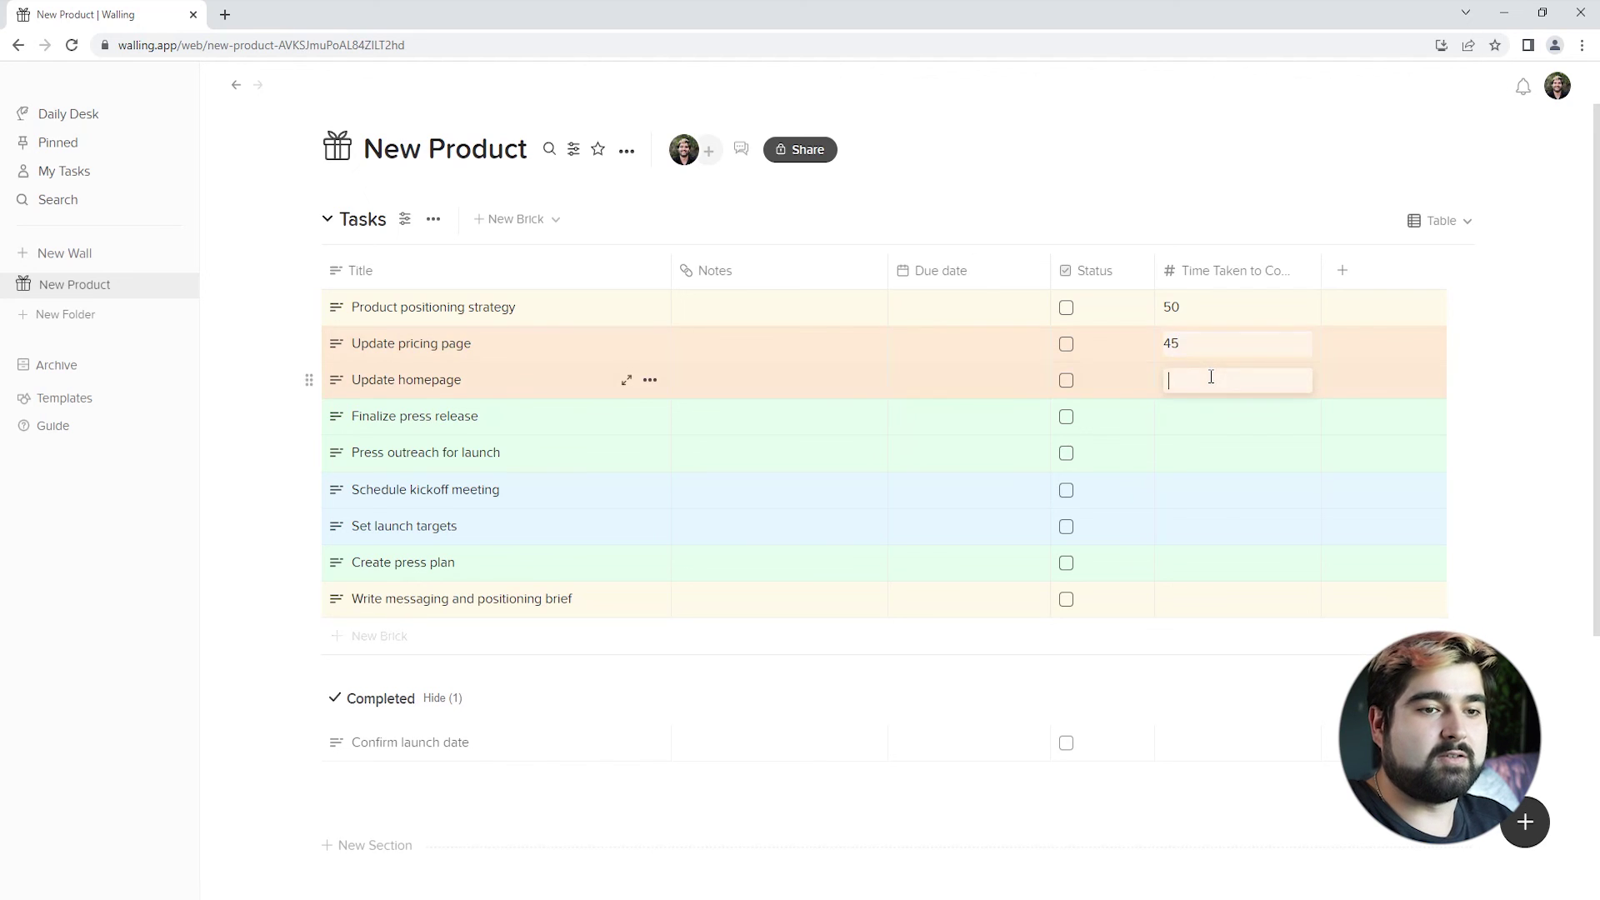
pyautogui.write('30')
pyautogui.click(1211, 408)
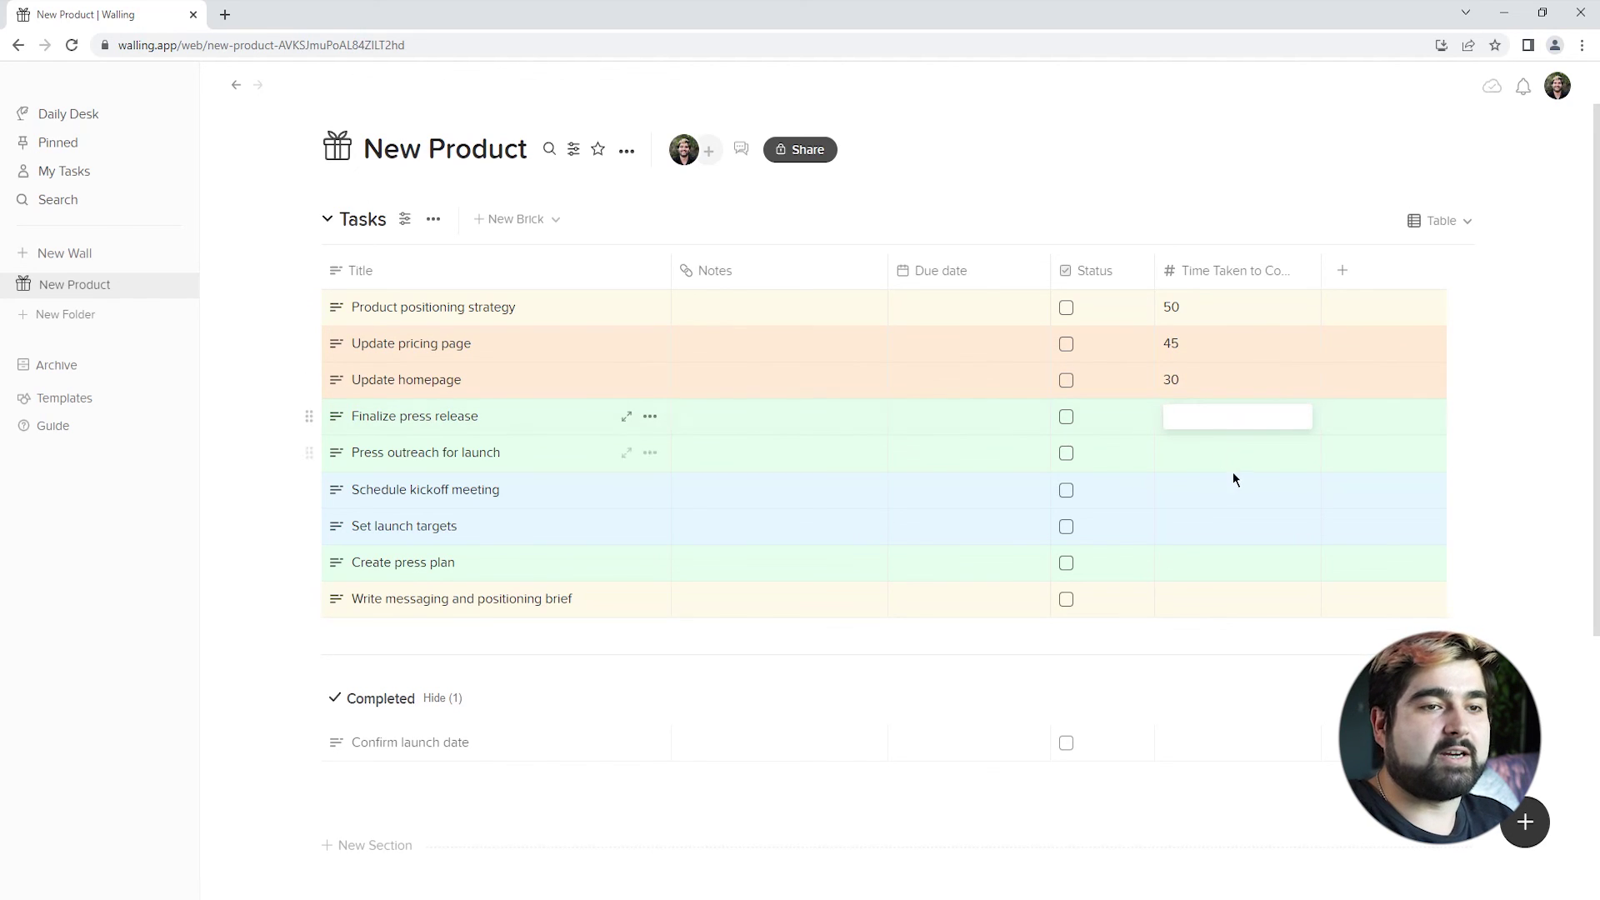
# Step: Choose a calculation for the Time Taken to Complete column
pyautogui.click(1304, 270)
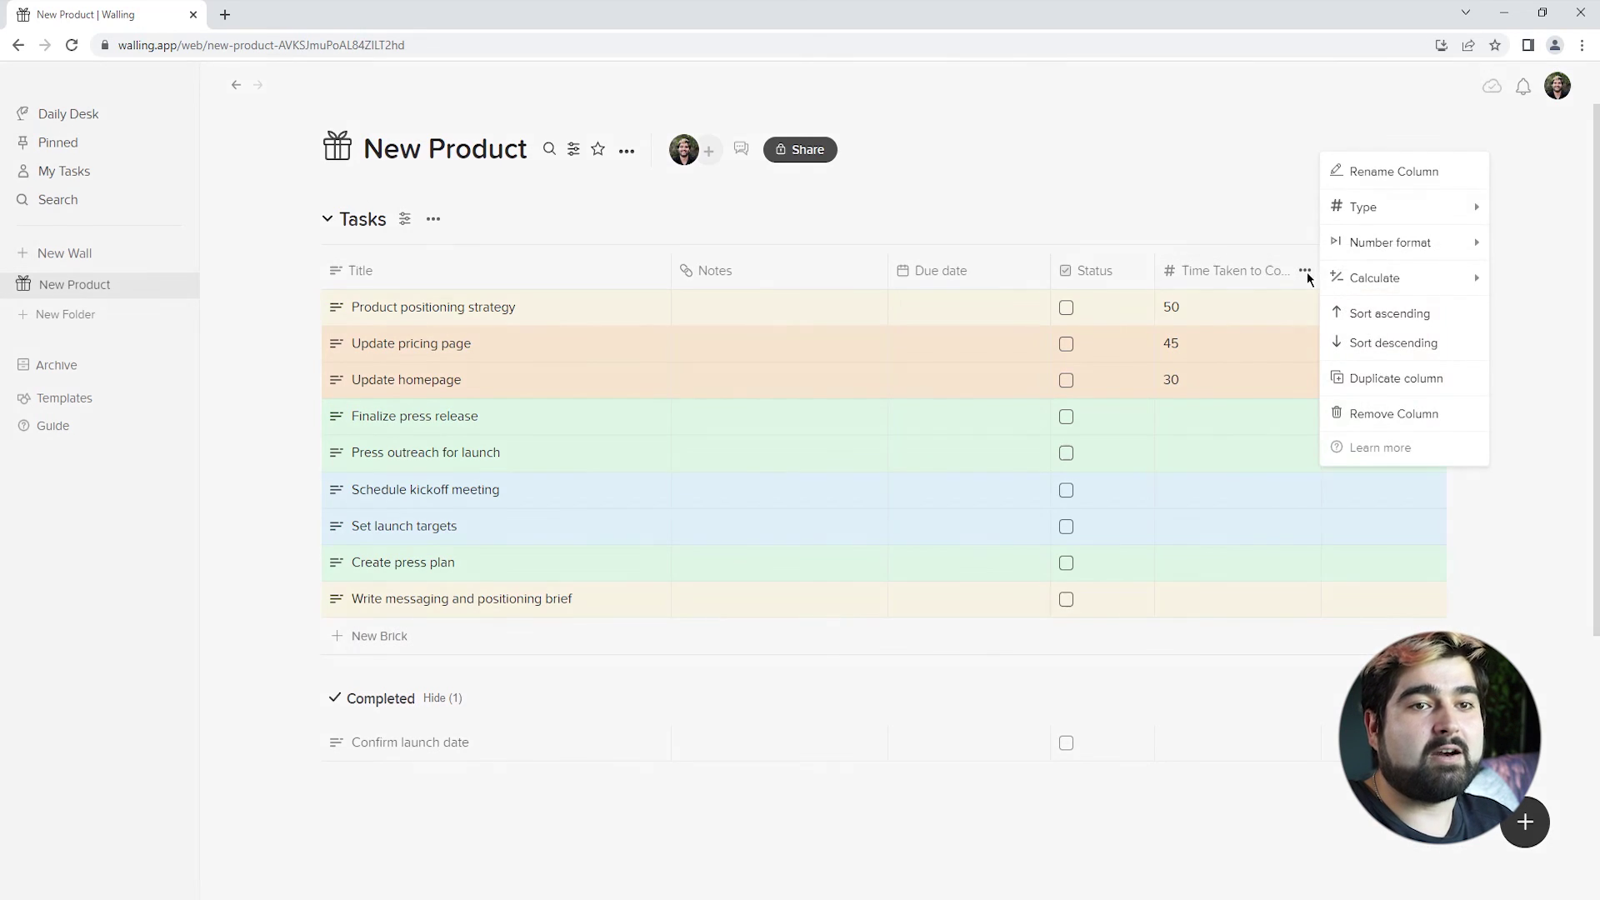
pyautogui.click(1376, 278)
pyautogui.click(1390, 292)
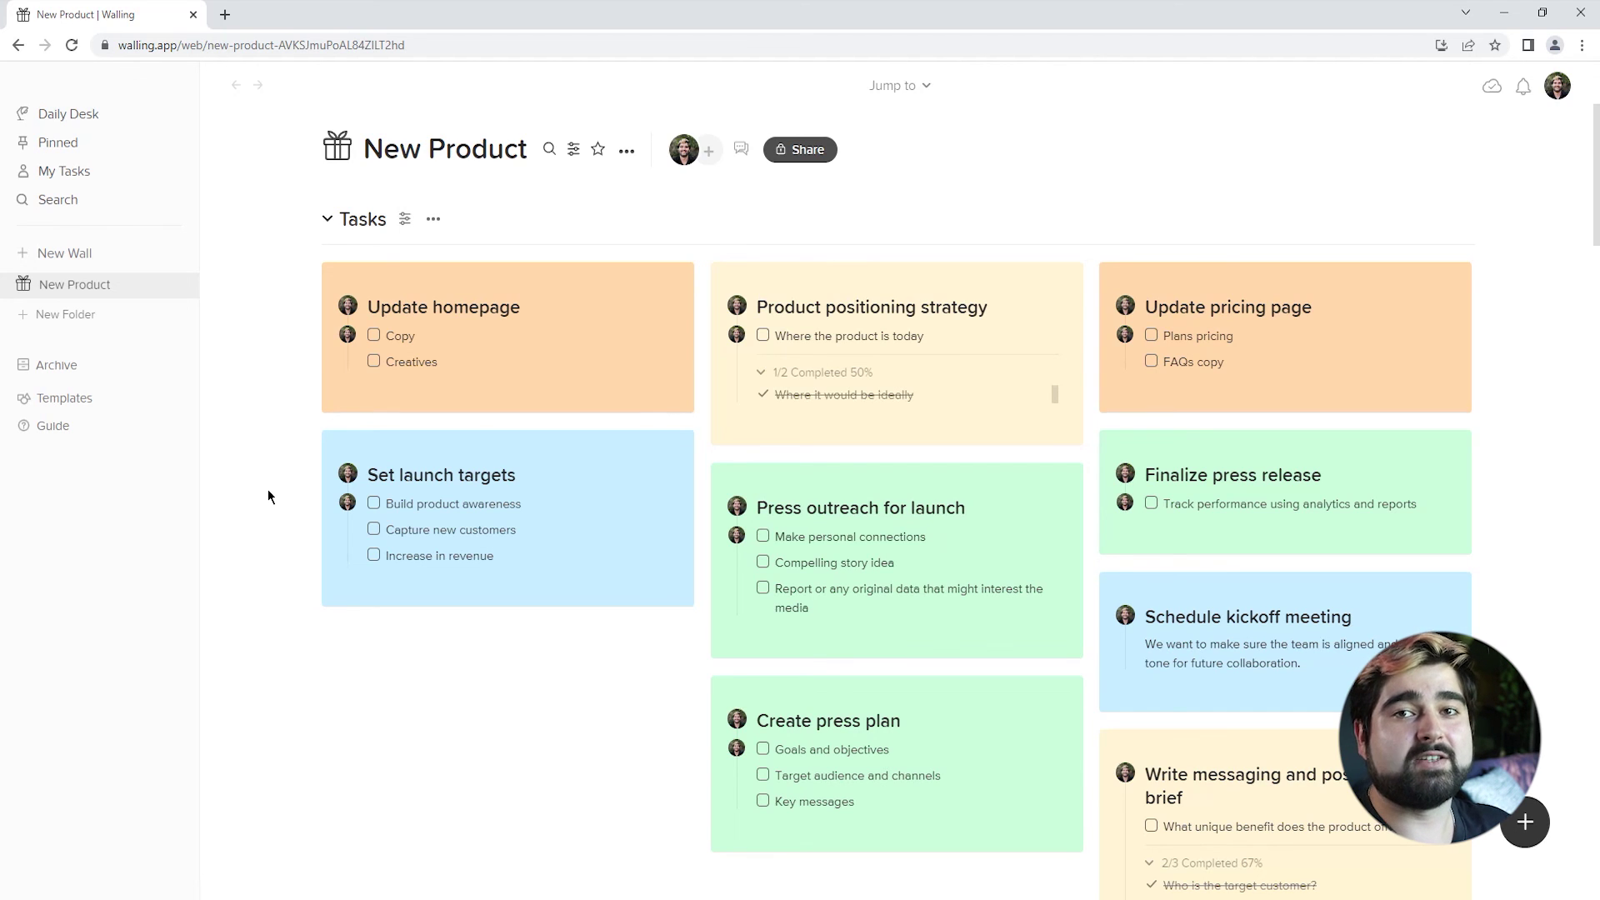
# Step: Look through the New Product wall's successive Tasks sections to compare the brick, Kanban, List and Table layouts
pyautogui.scroll(-5, 268, 488)
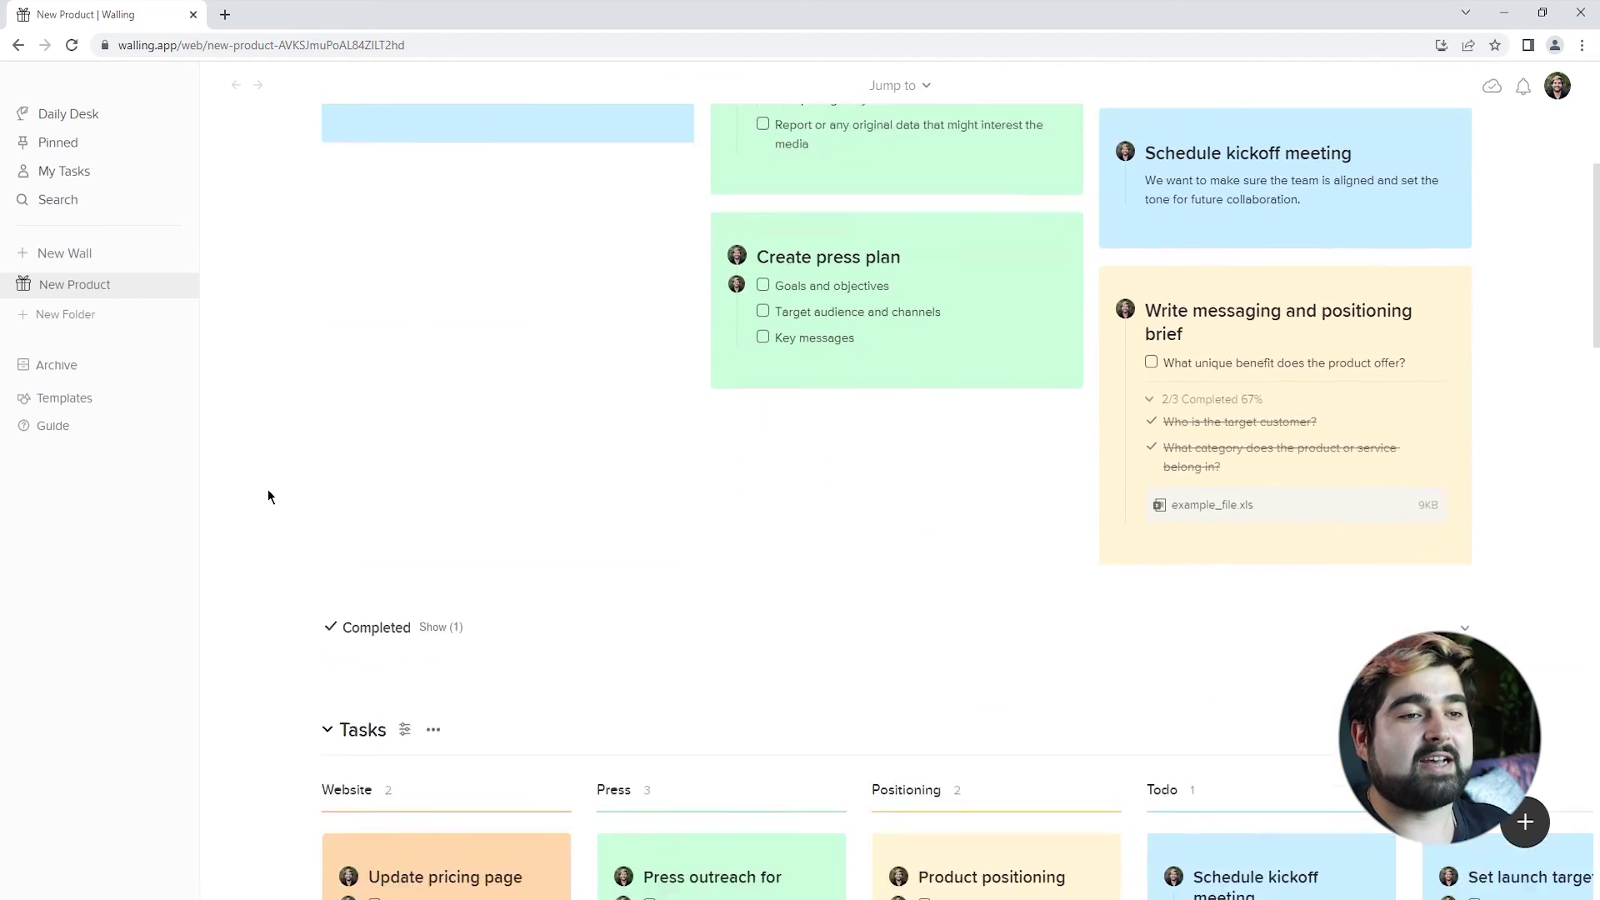
pyautogui.scroll(-8, 268, 488)
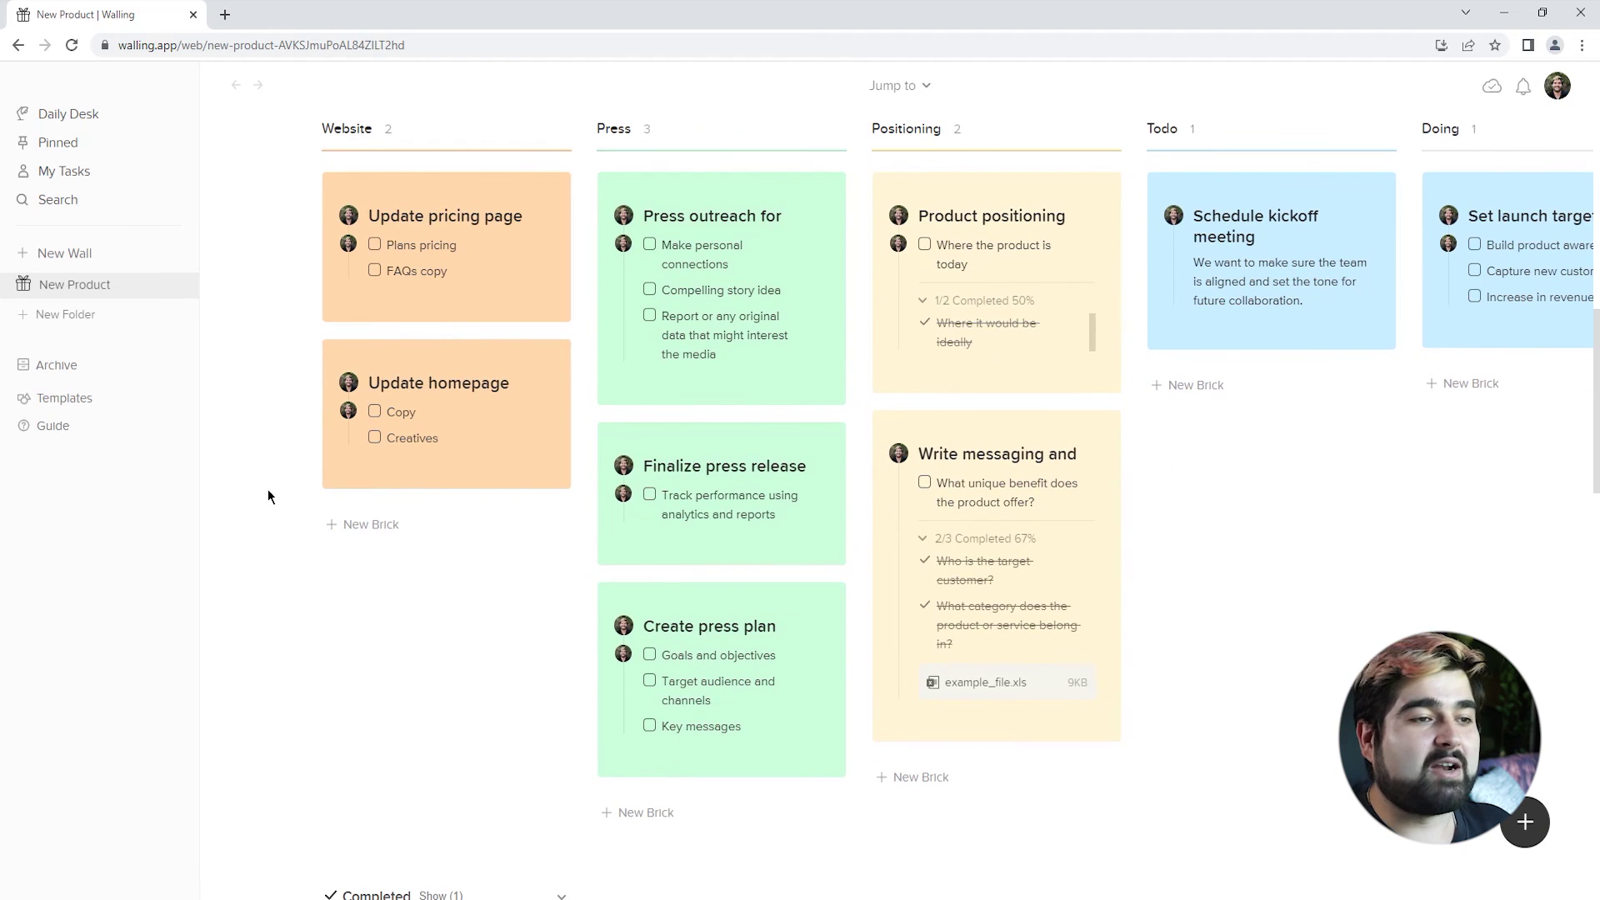
pyautogui.scroll(-1, 267, 497)
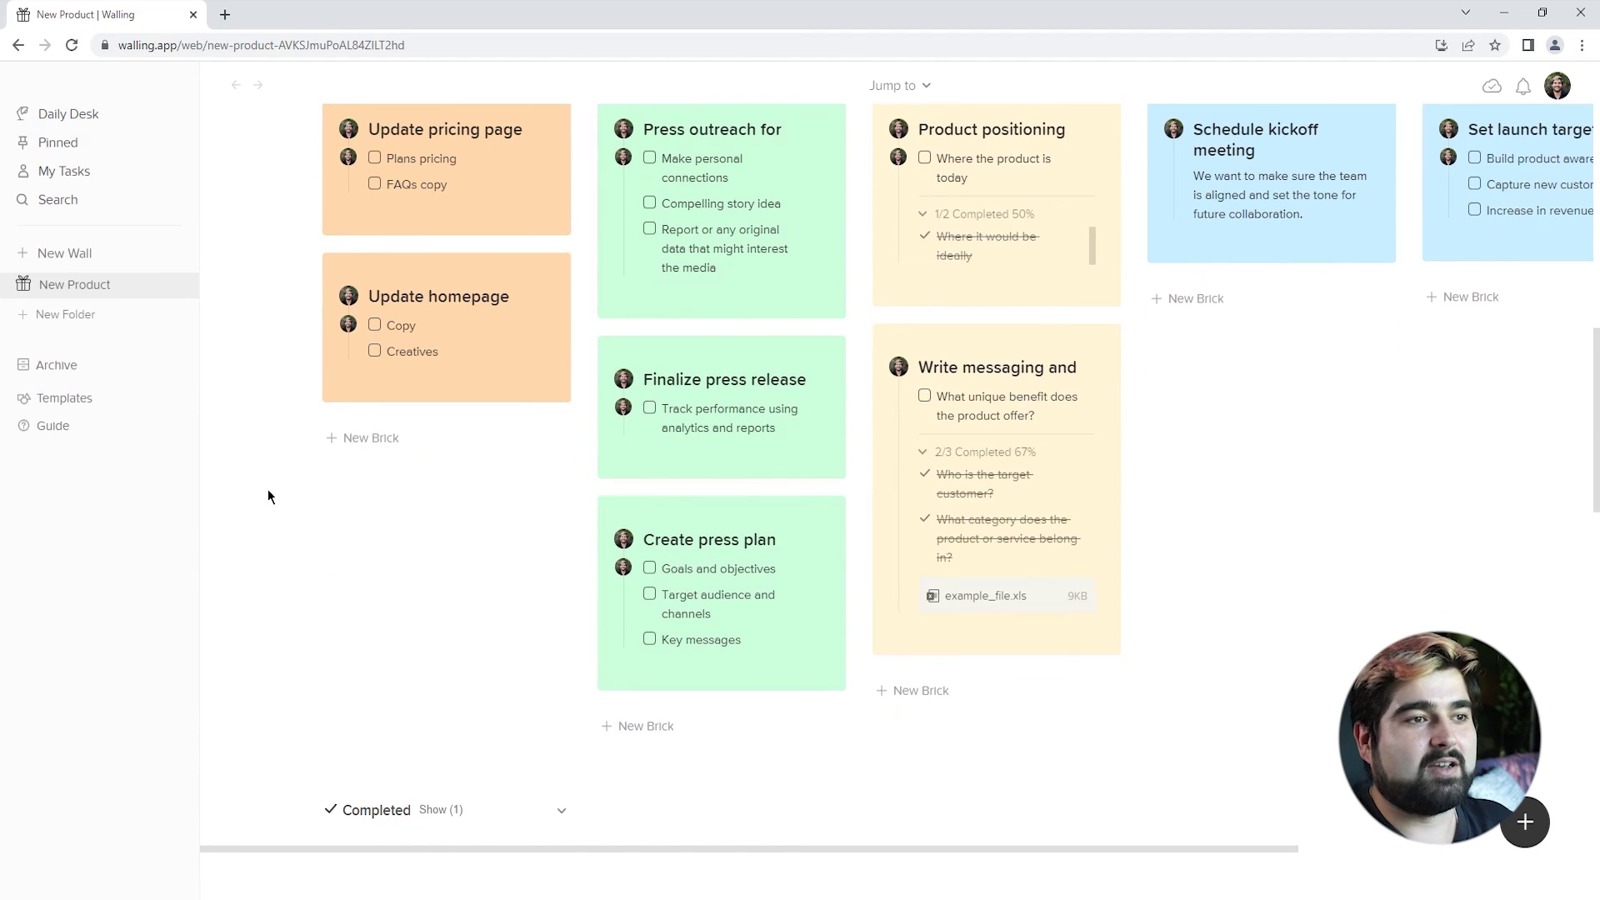
pyautogui.scroll(-6, 268, 497)
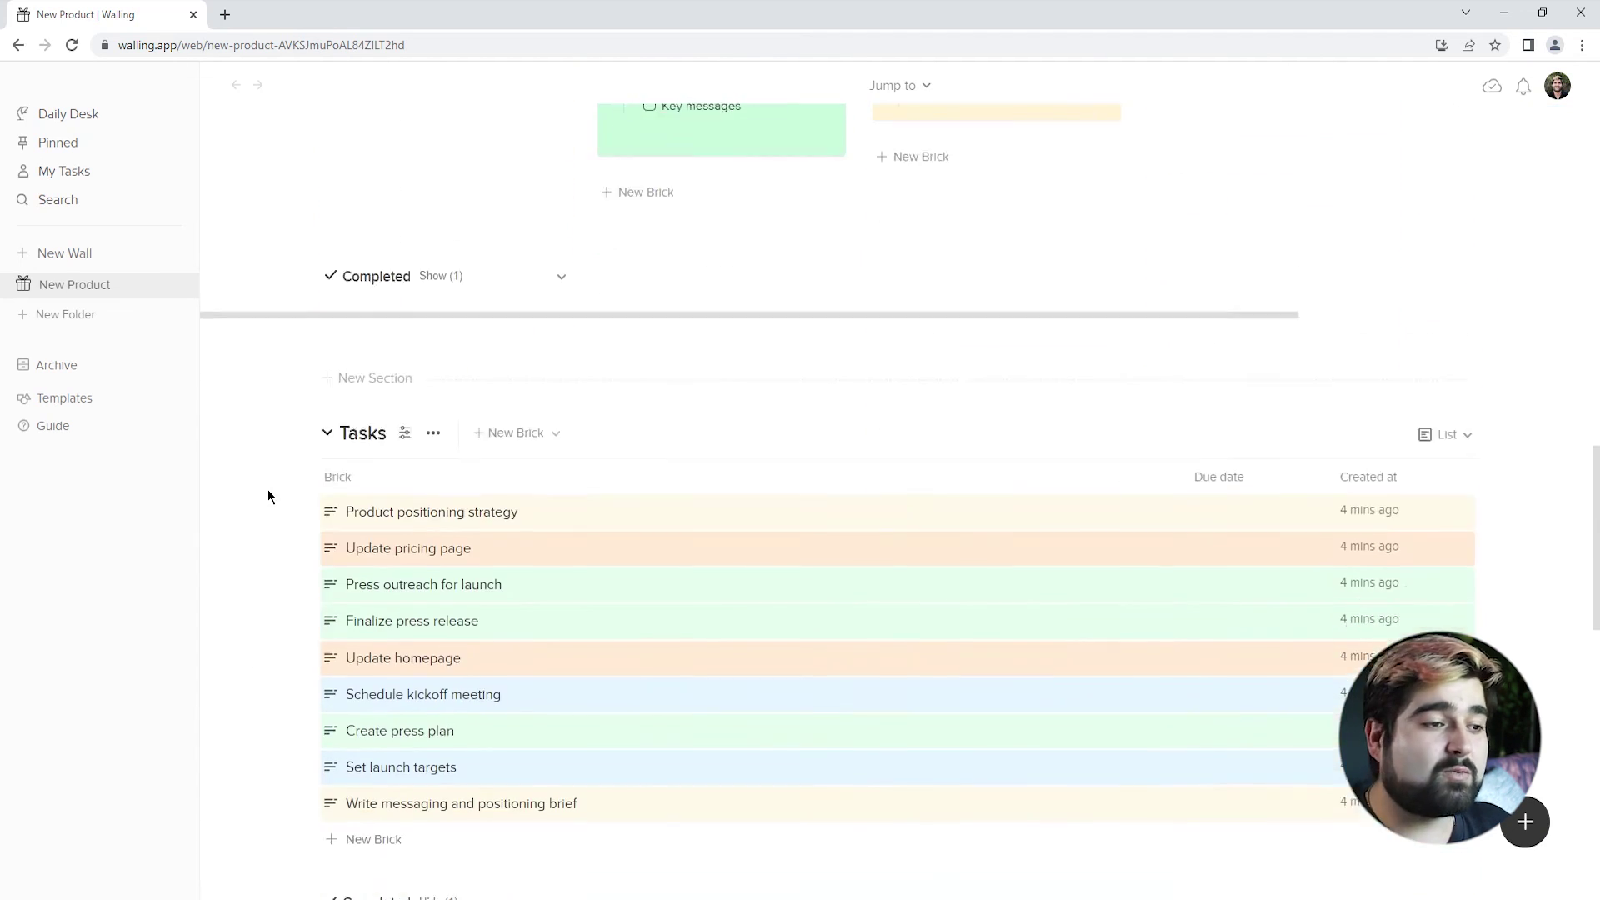
pyautogui.scroll(-2, 267, 497)
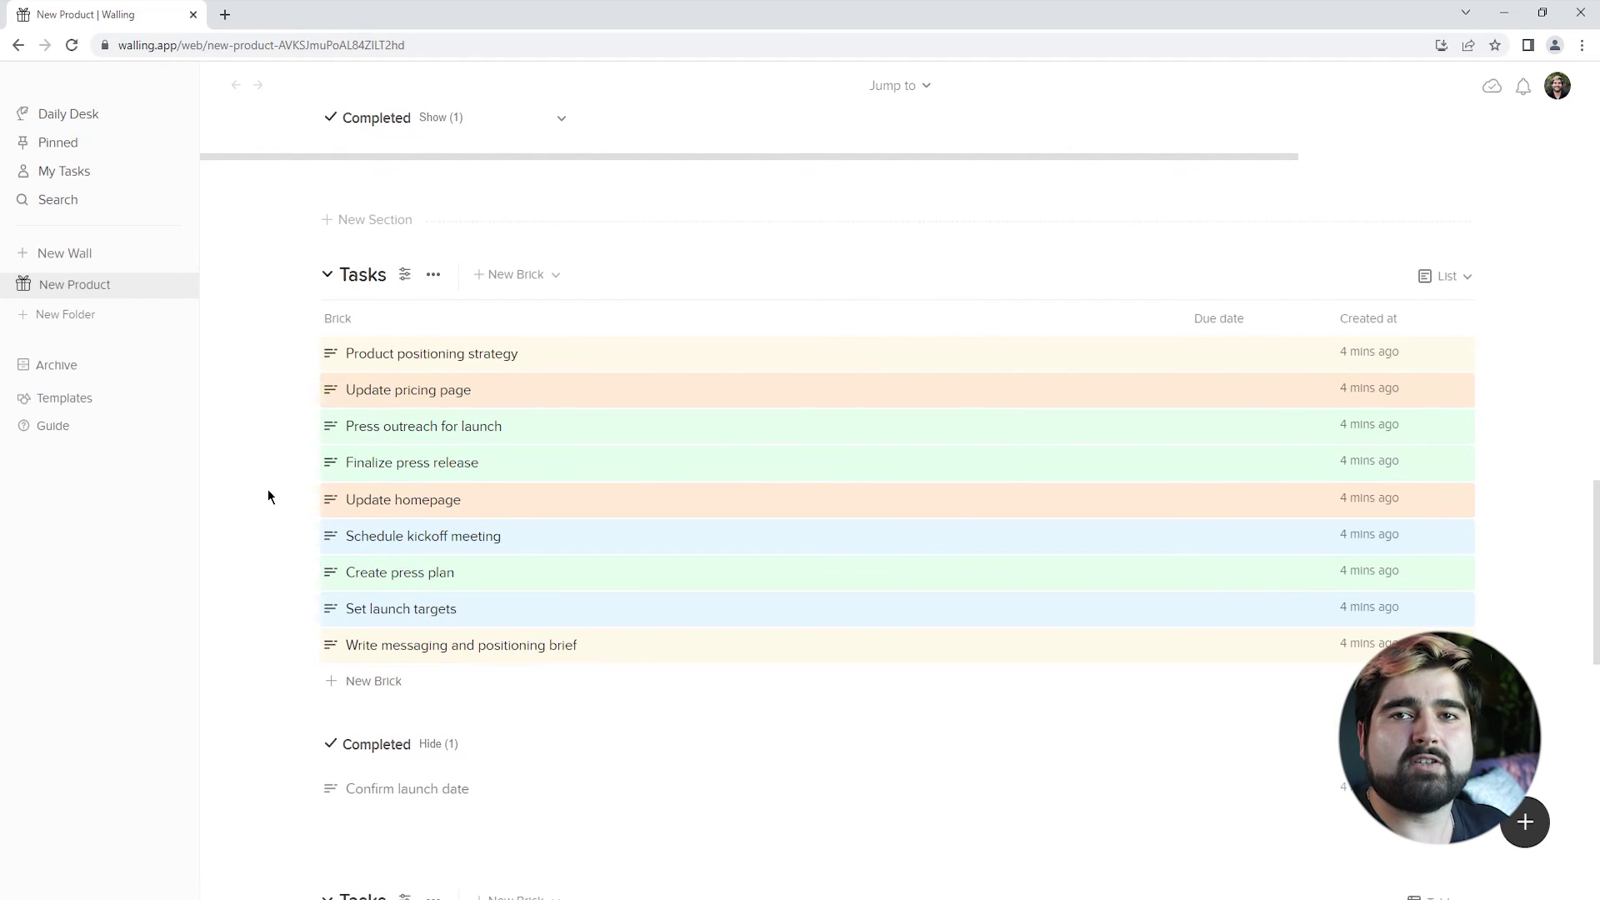
pyautogui.scroll(-4, 267, 497)
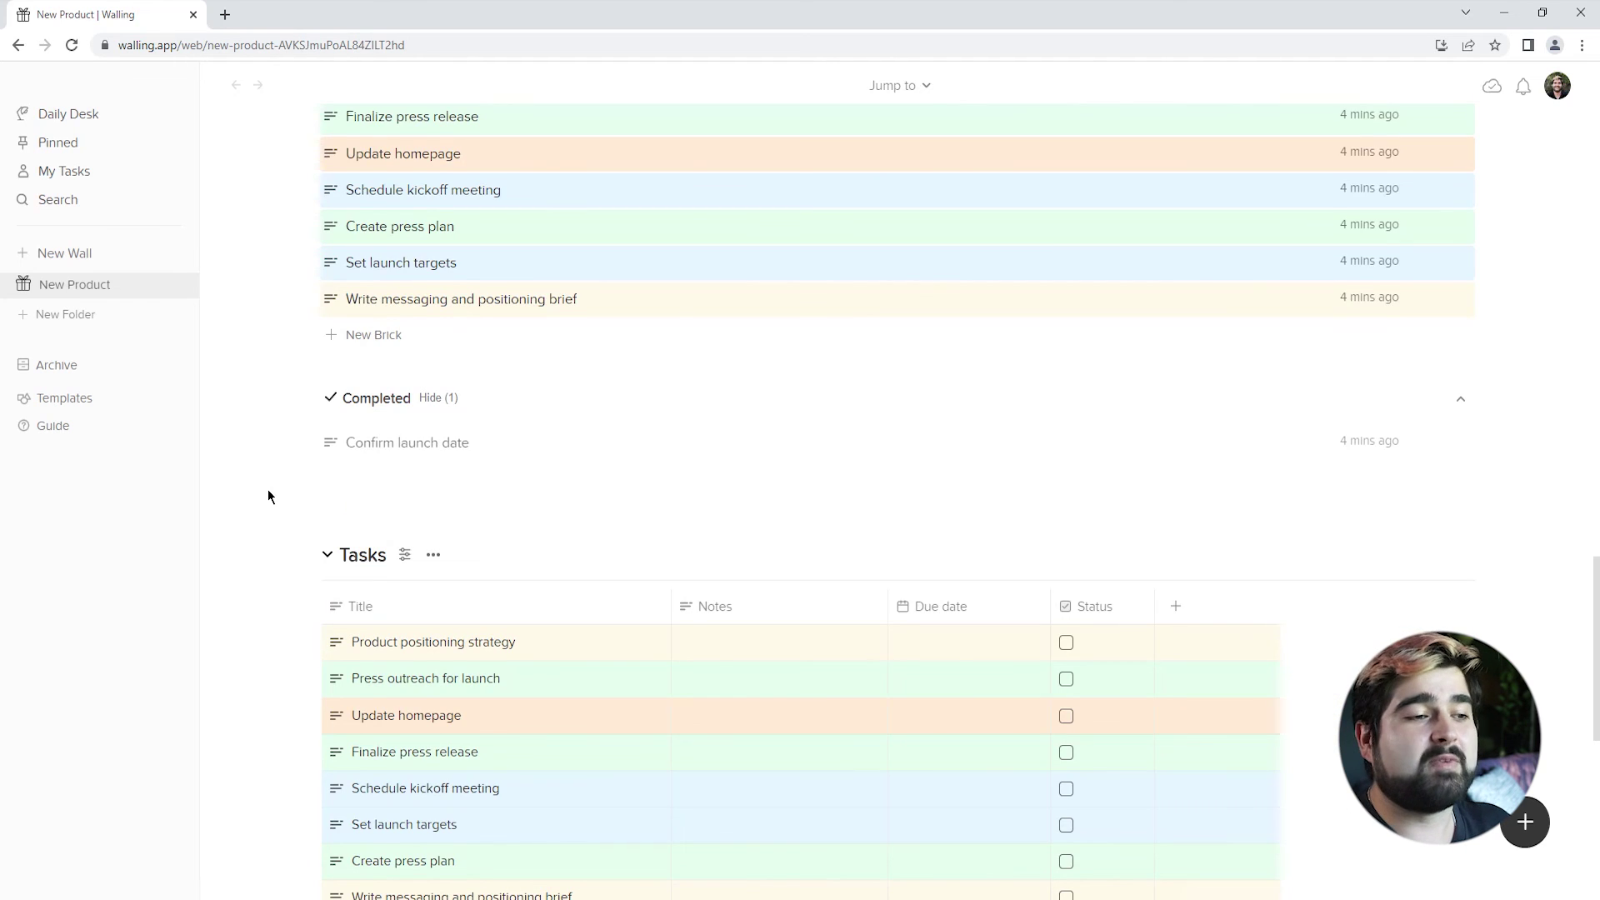
pyautogui.scroll(-1, 267, 497)
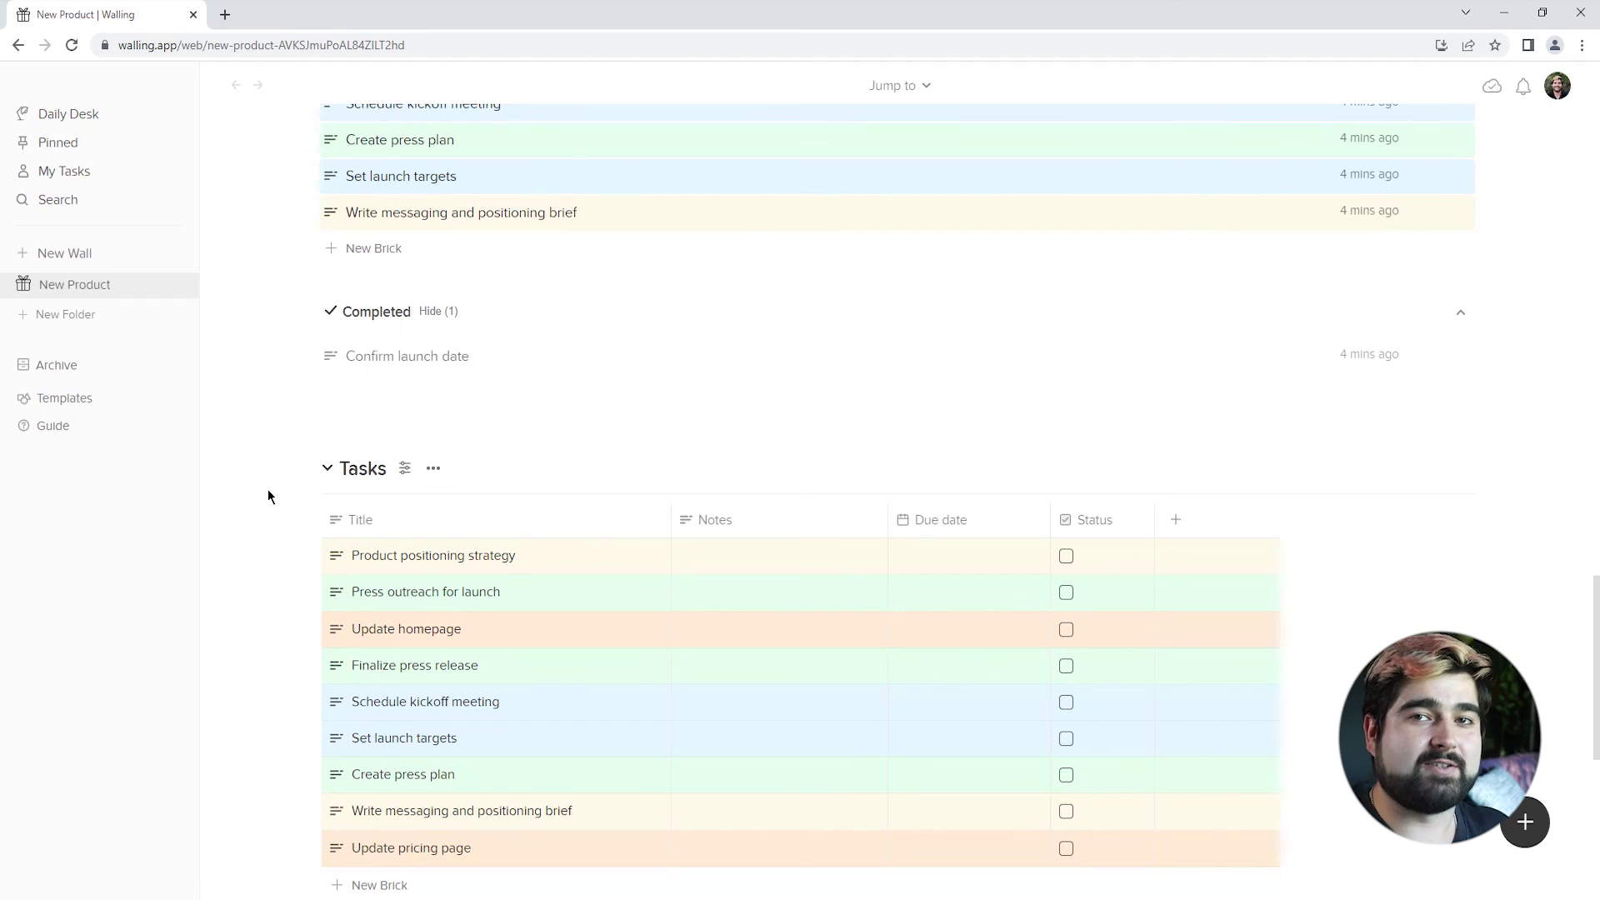